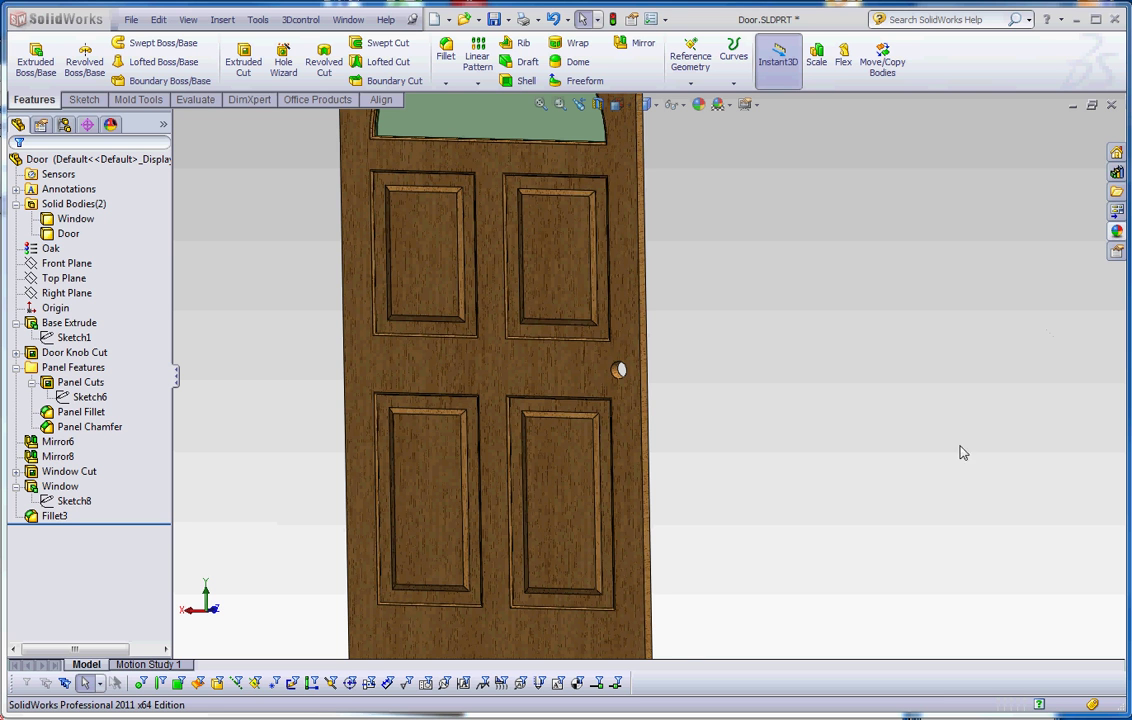
Orbit the door to an angled view
middle_drag(701, 403, 665, 420)
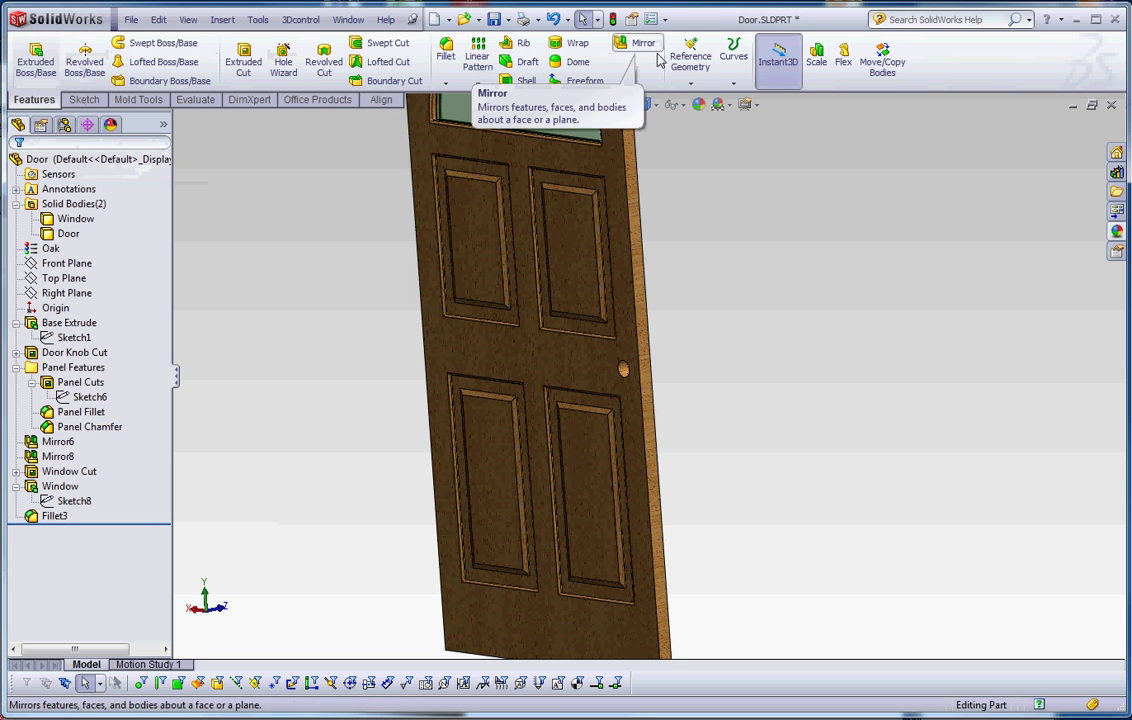
Start a new reference plane and turn the door to face nearly head-on
click(692, 86)
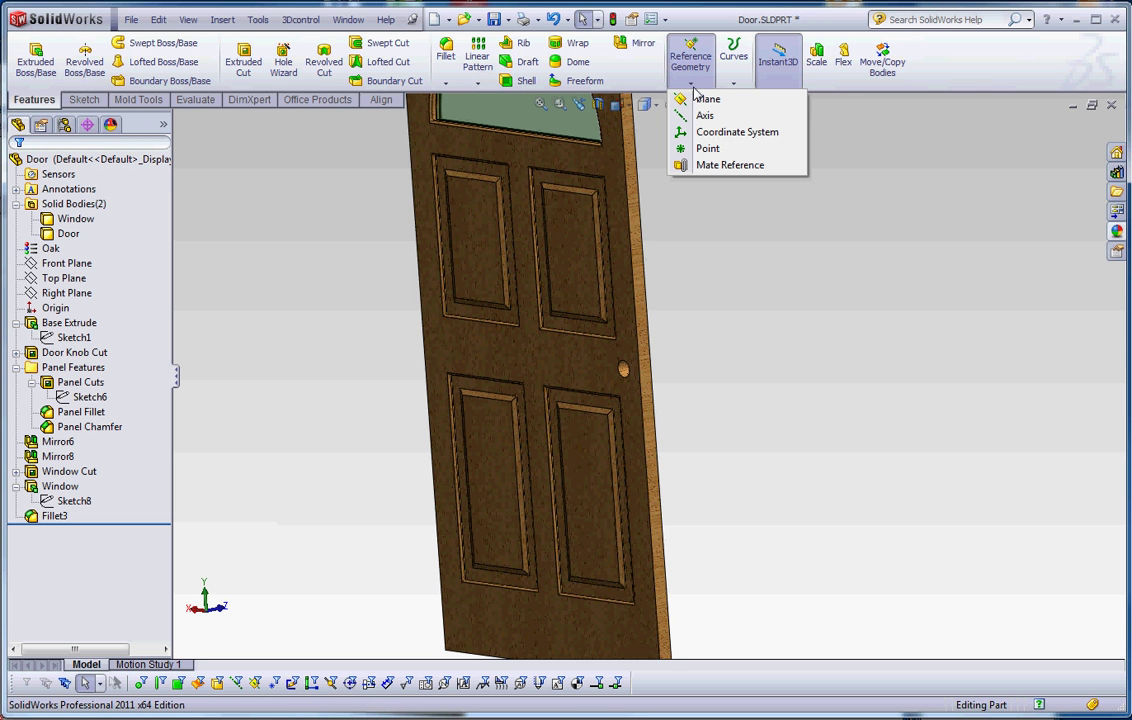
click(706, 99)
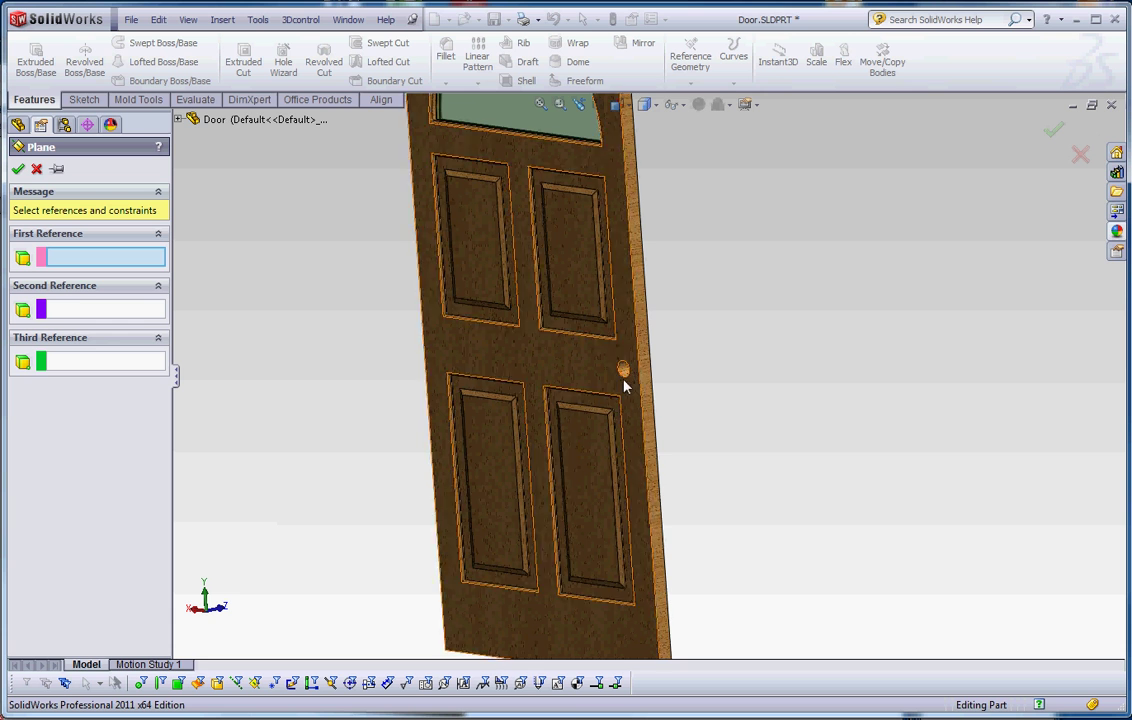
scroll(625, 378, down, 3)
middle_drag(625, 378, 809, 387)
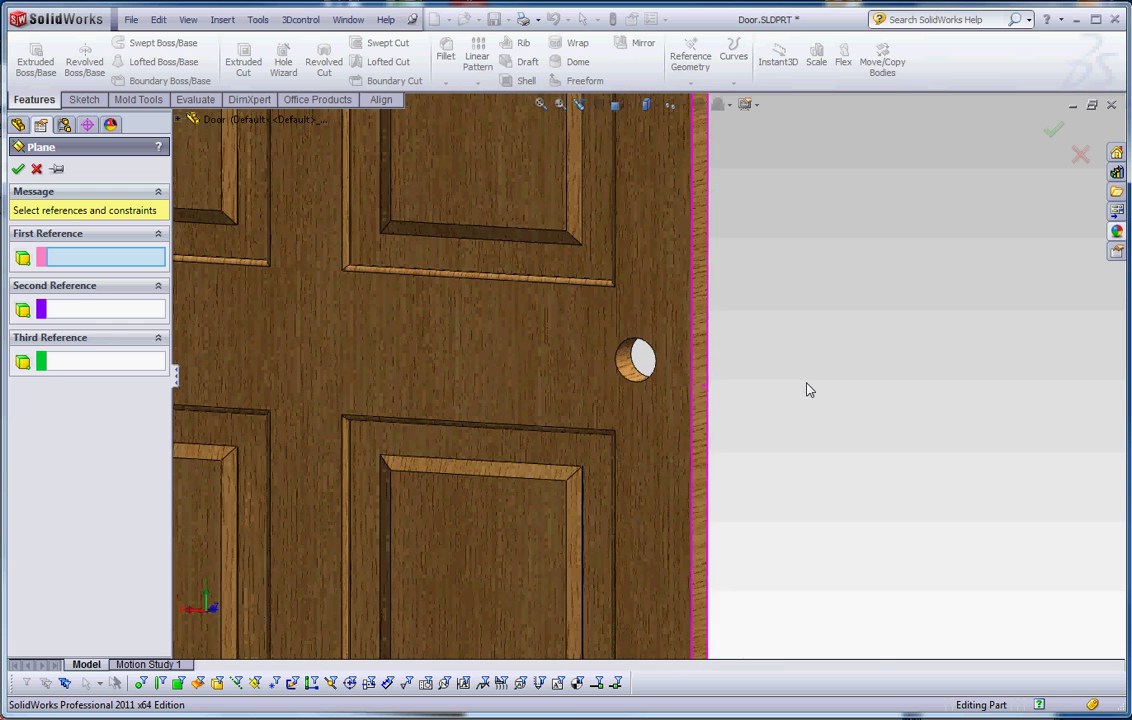
scroll(625, 374, down, 3)
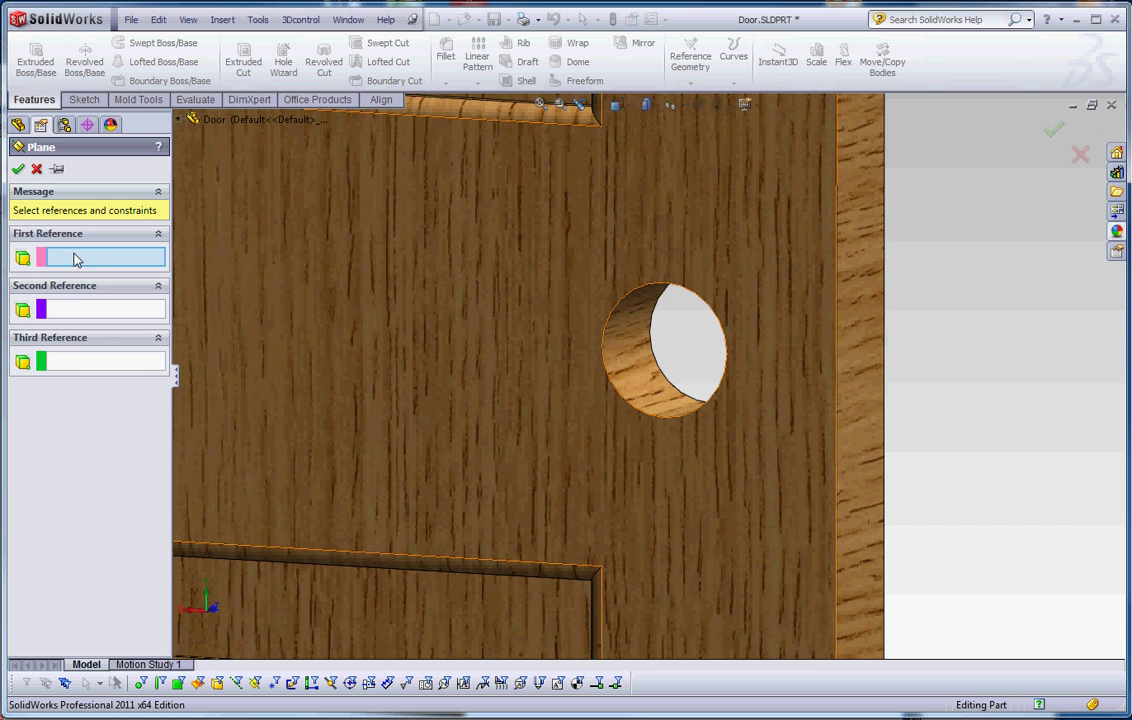
scroll(640, 378, up, 4)
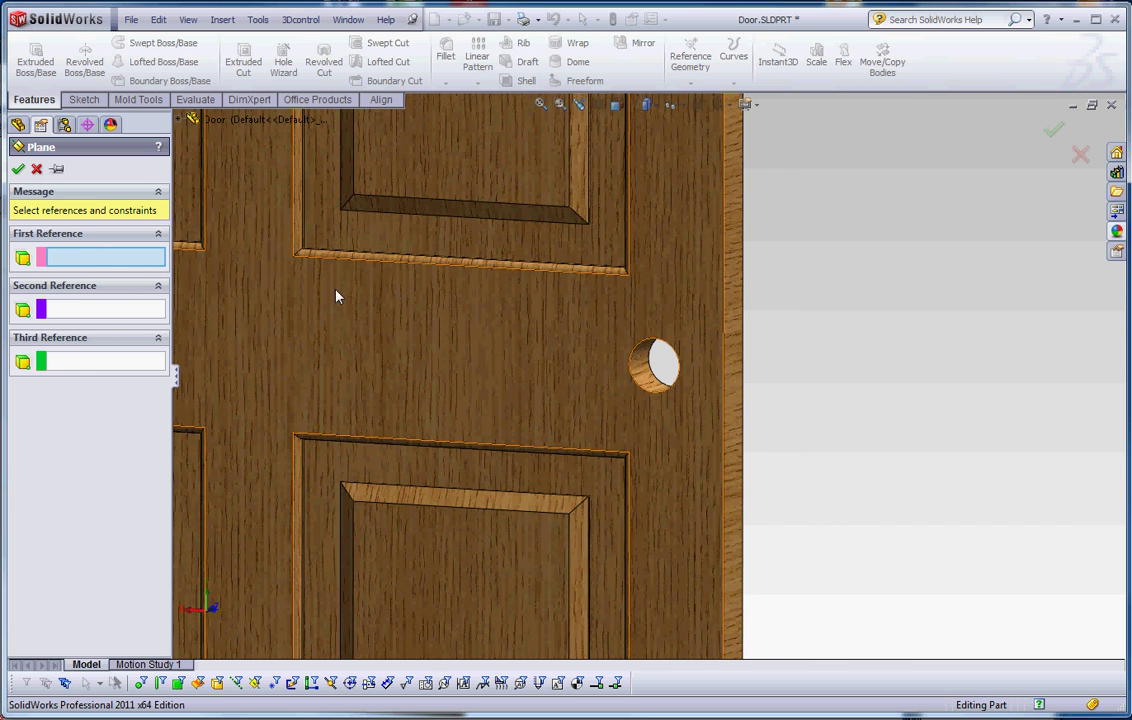
Pick the door face as first reference and expand Door Knob Cut to inspect Sketch4
click(181, 122)
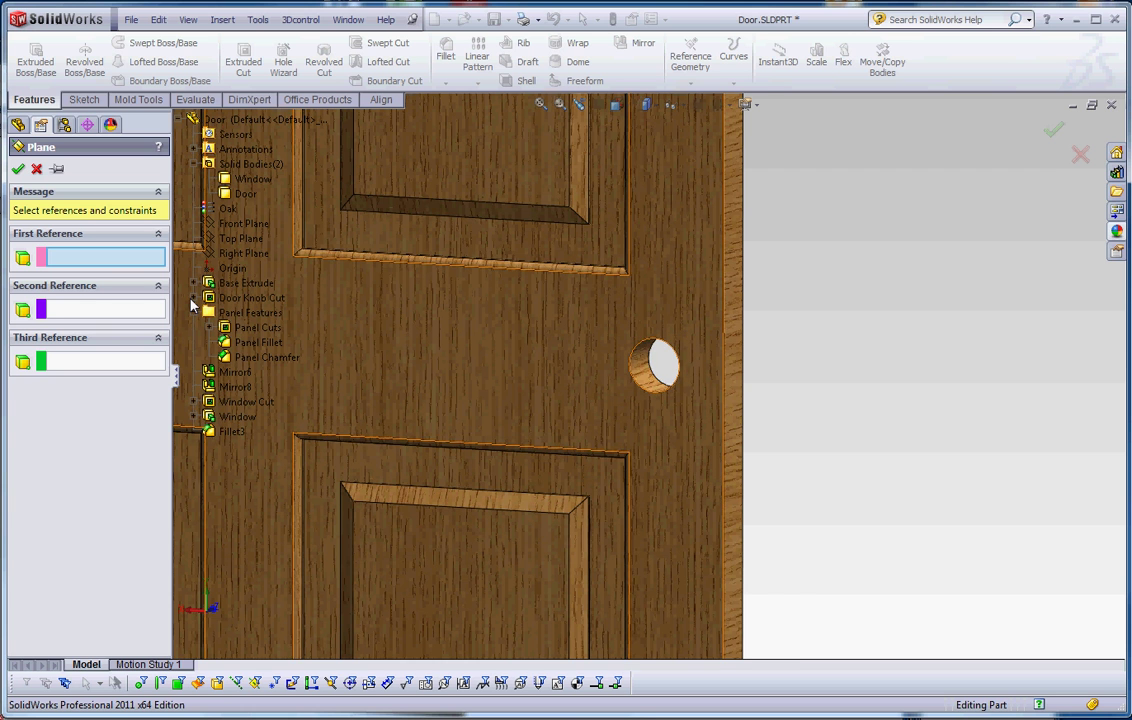
click(194, 304)
click(194, 299)
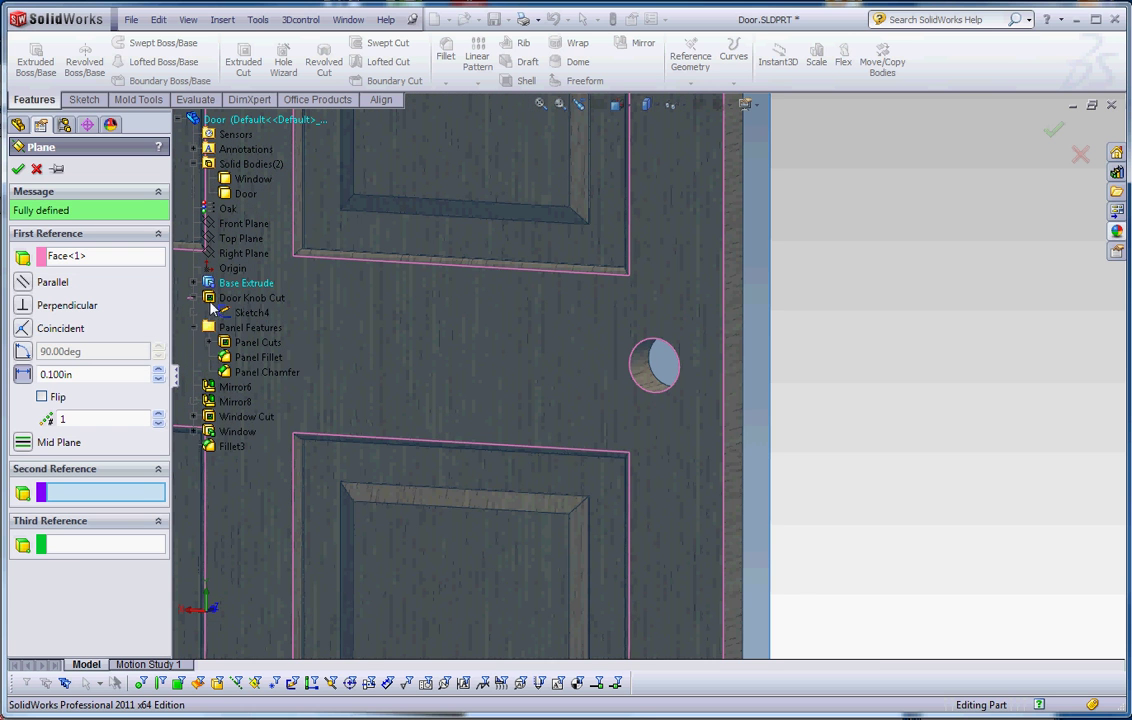
right_click(252, 315)
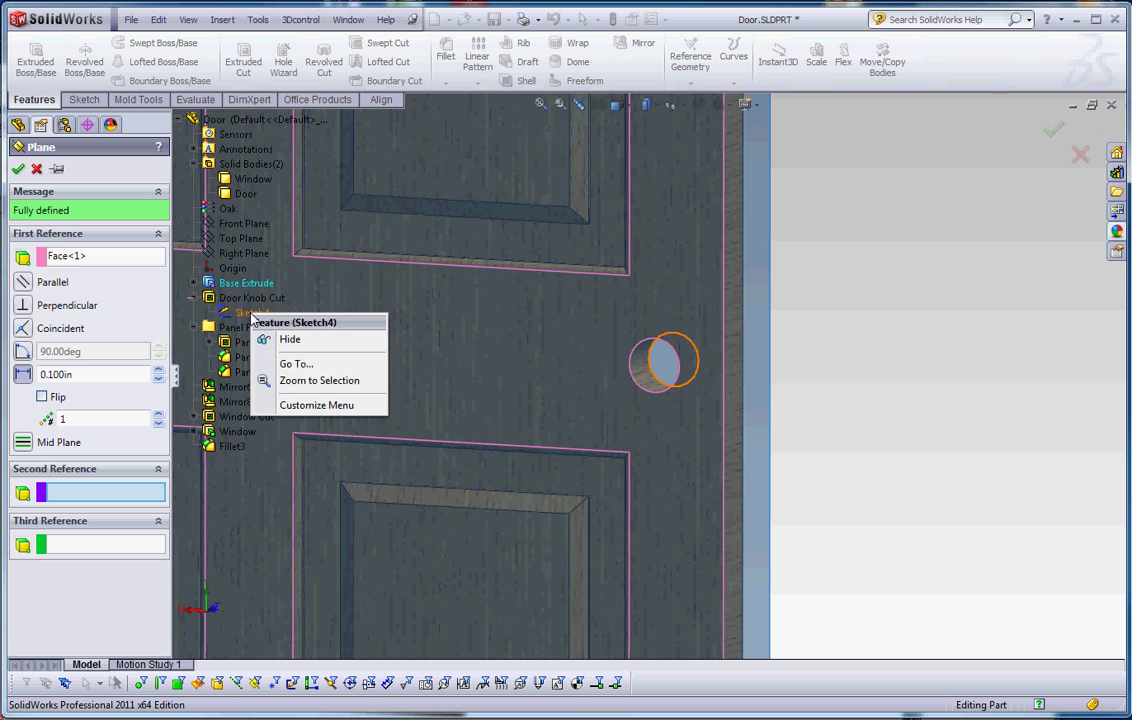
click(915, 331)
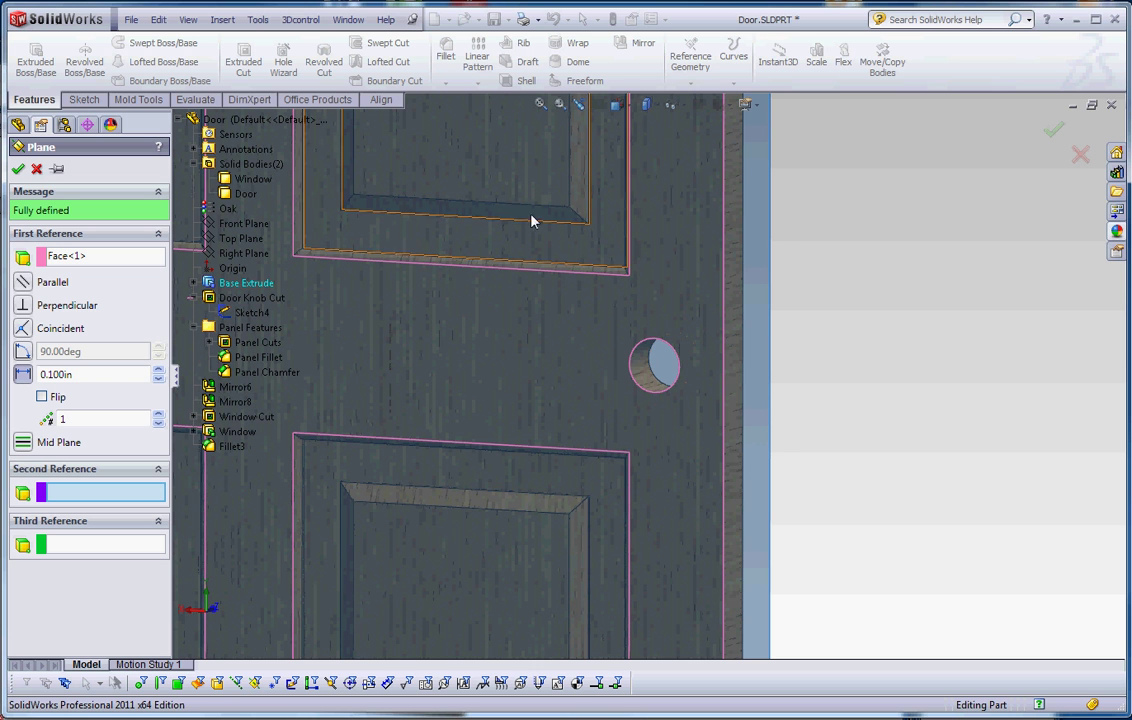
scroll(906, 320, up, 2)
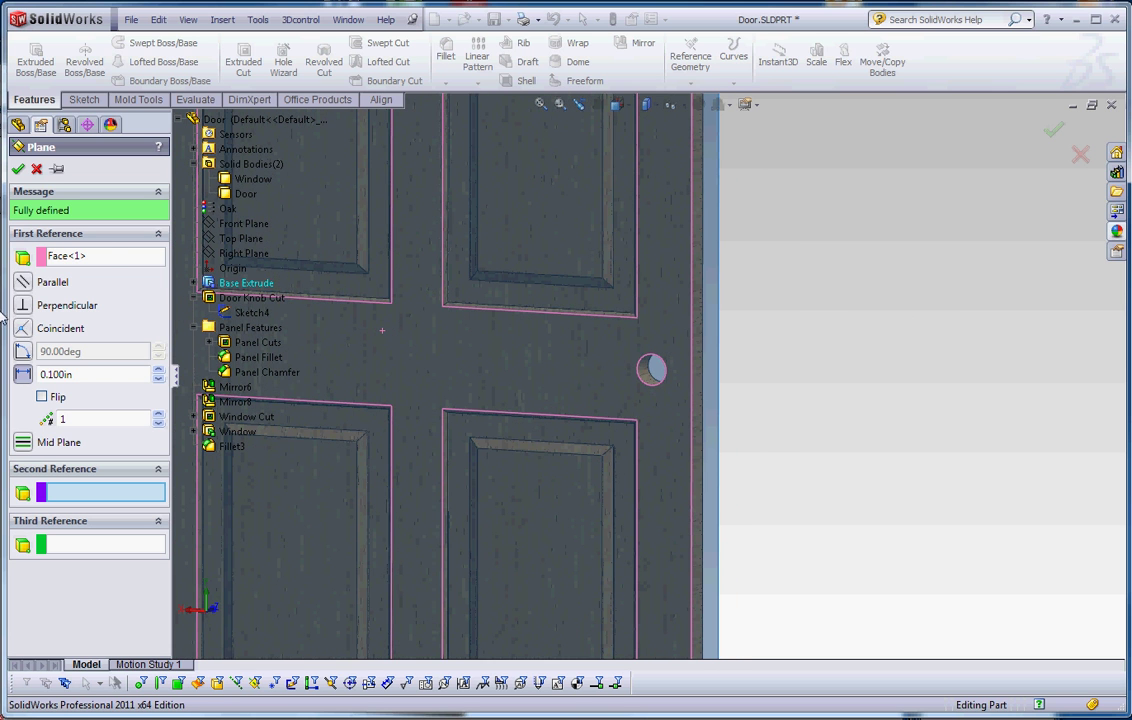
click(100, 257)
Remove the door face from First Reference and turn on sketch display to show the knob-hole circle
key(Delete)
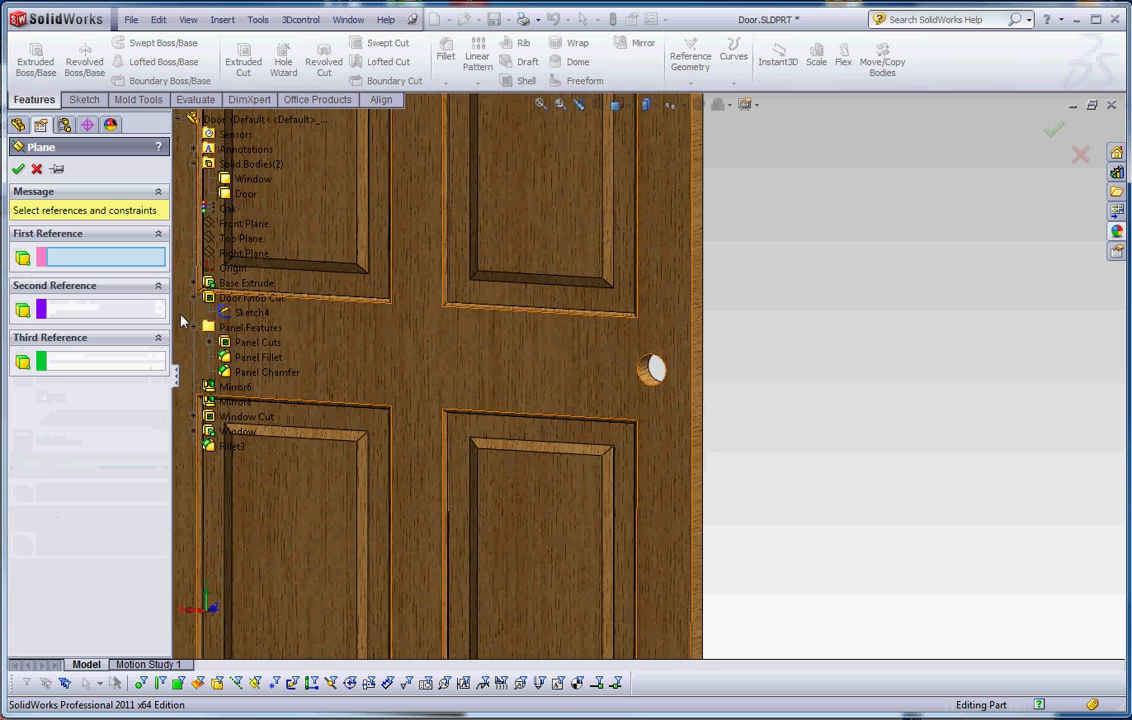
click(186, 24)
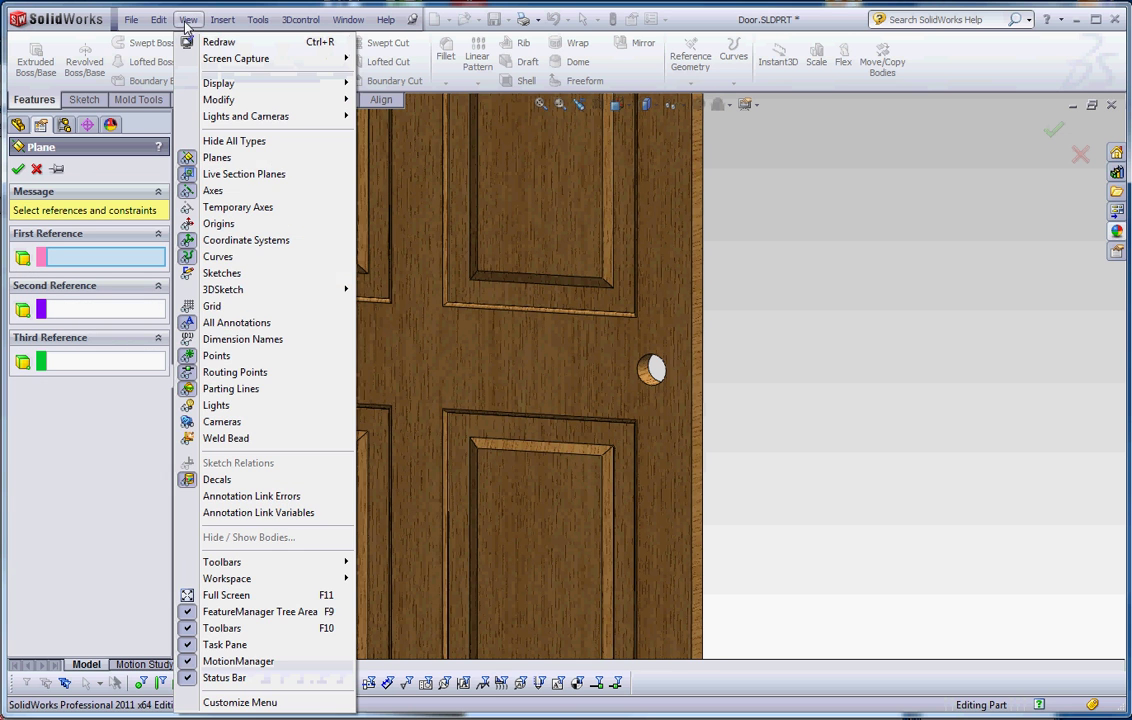
click(250, 272)
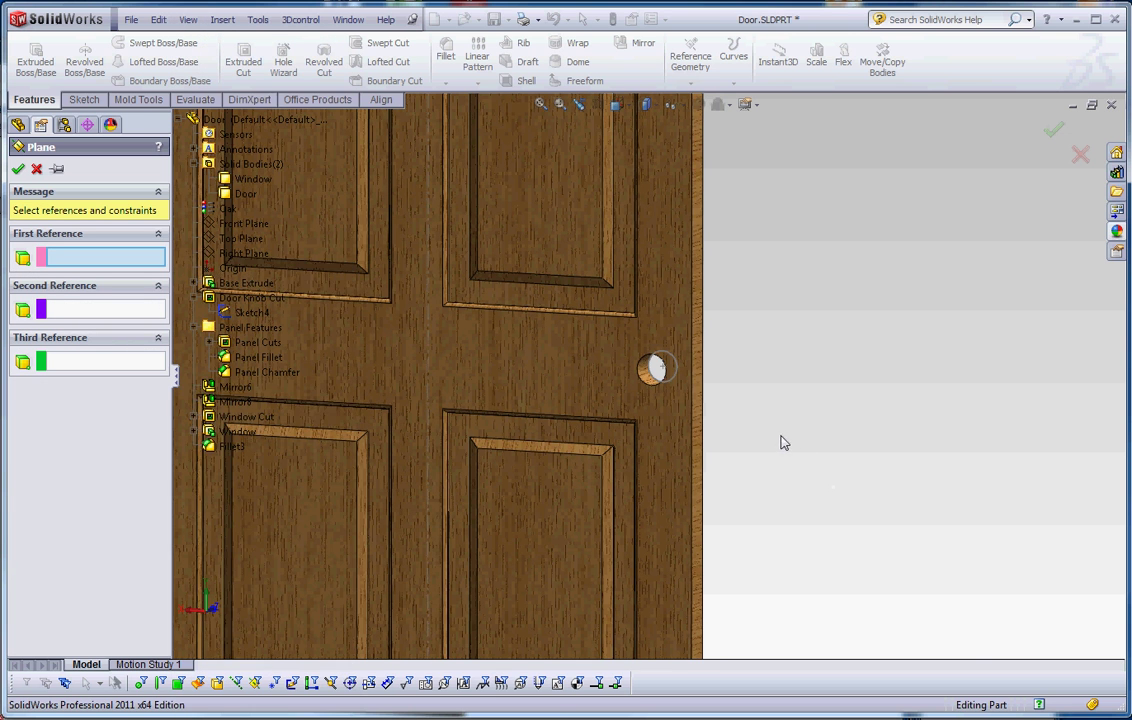
scroll(740, 400, down, 5)
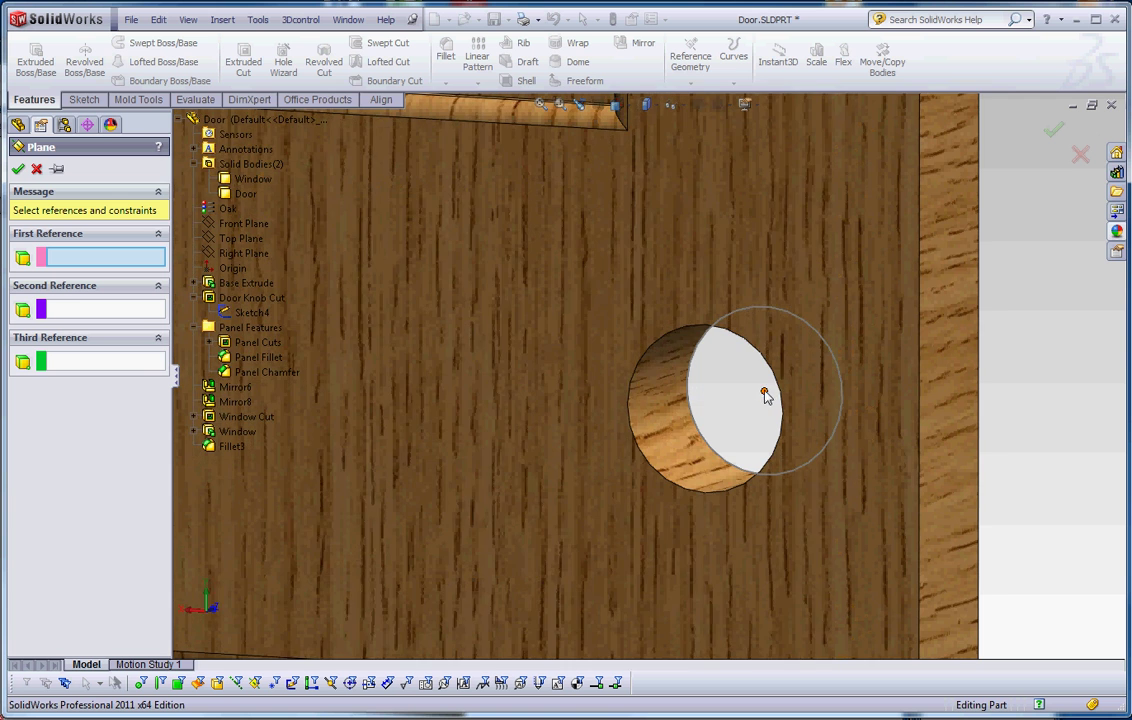
scroll(766, 392, up, 5)
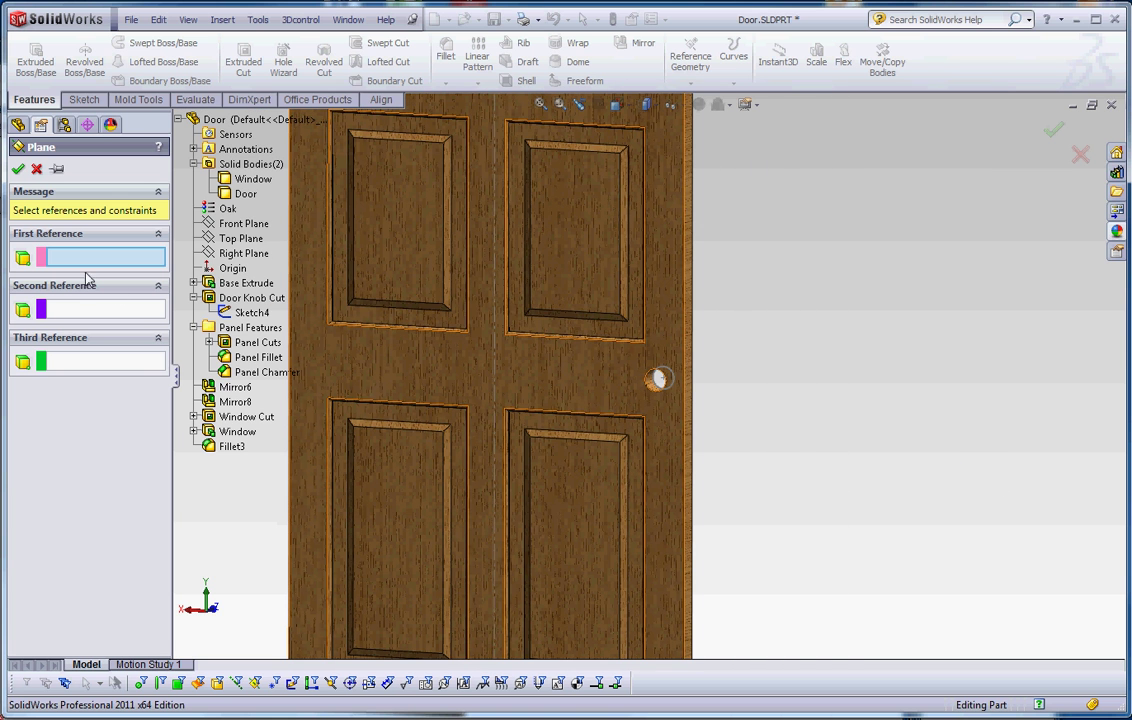
Create Plane1 parallel to Right Plane through the knob hole's centre point
click(232, 255)
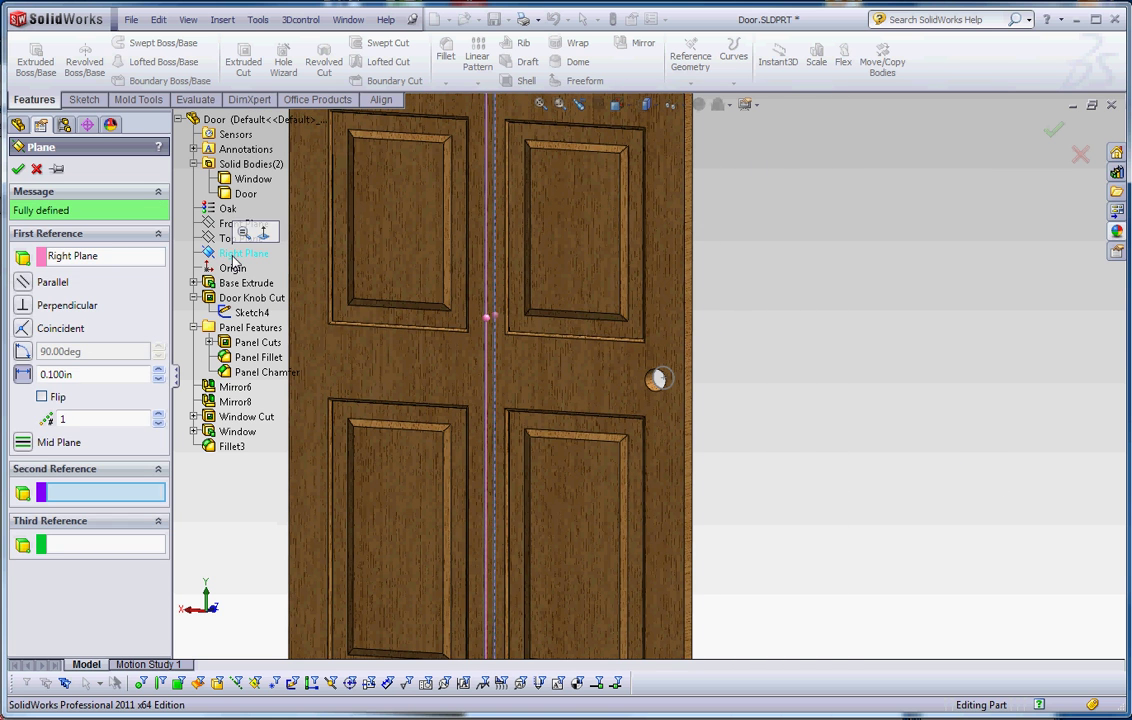
scroll(655, 378, down, 5)
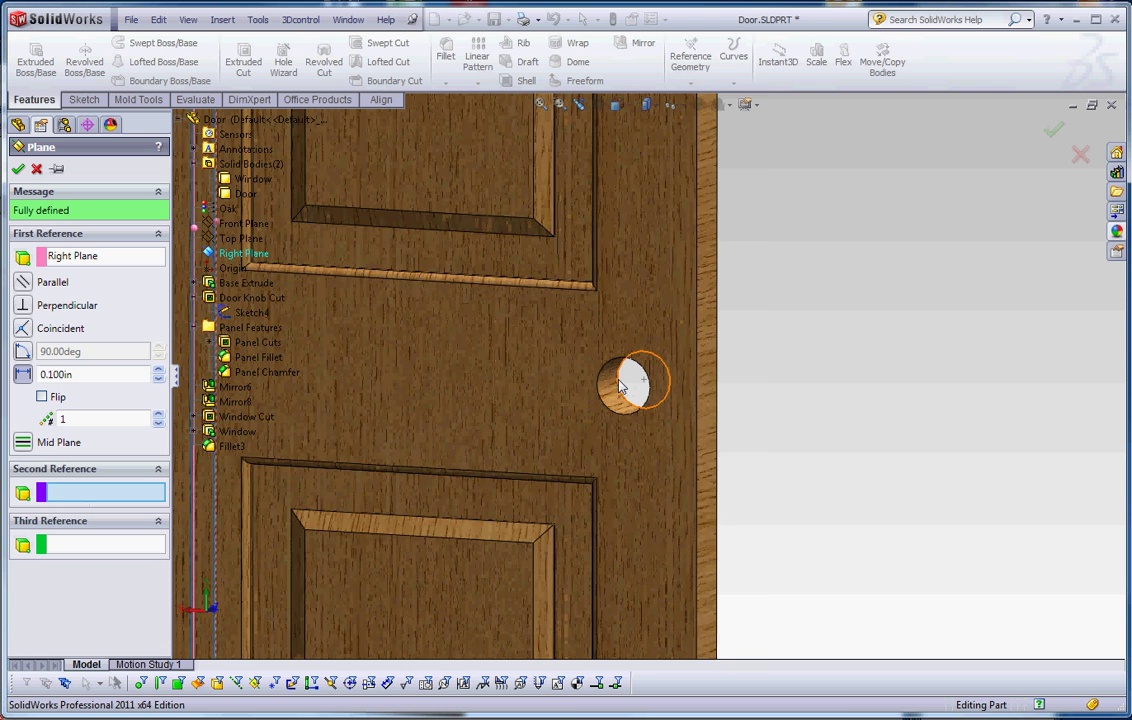
click(673, 373)
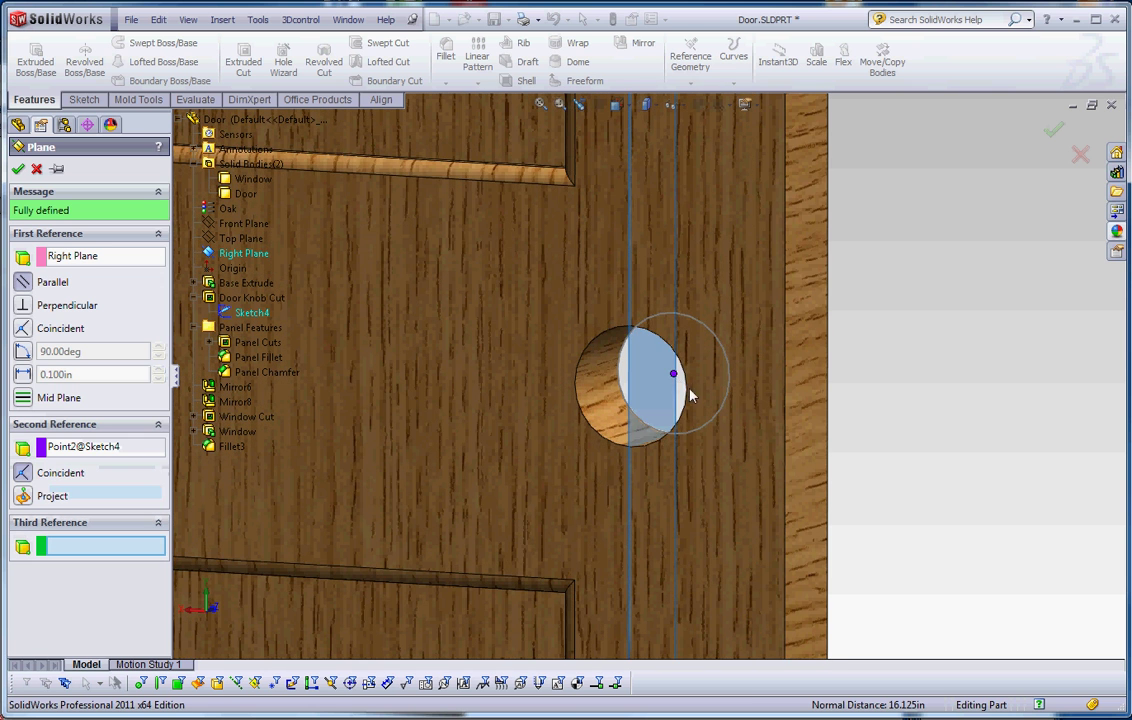
scroll(672, 374, up, 2)
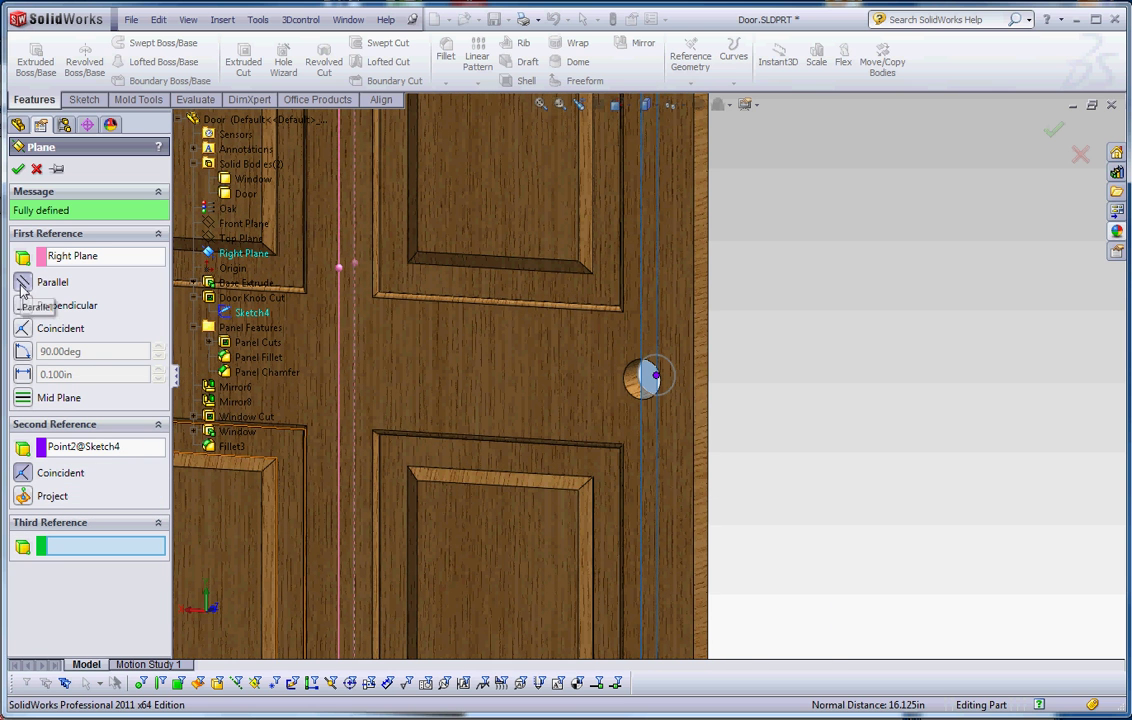
click(18, 169)
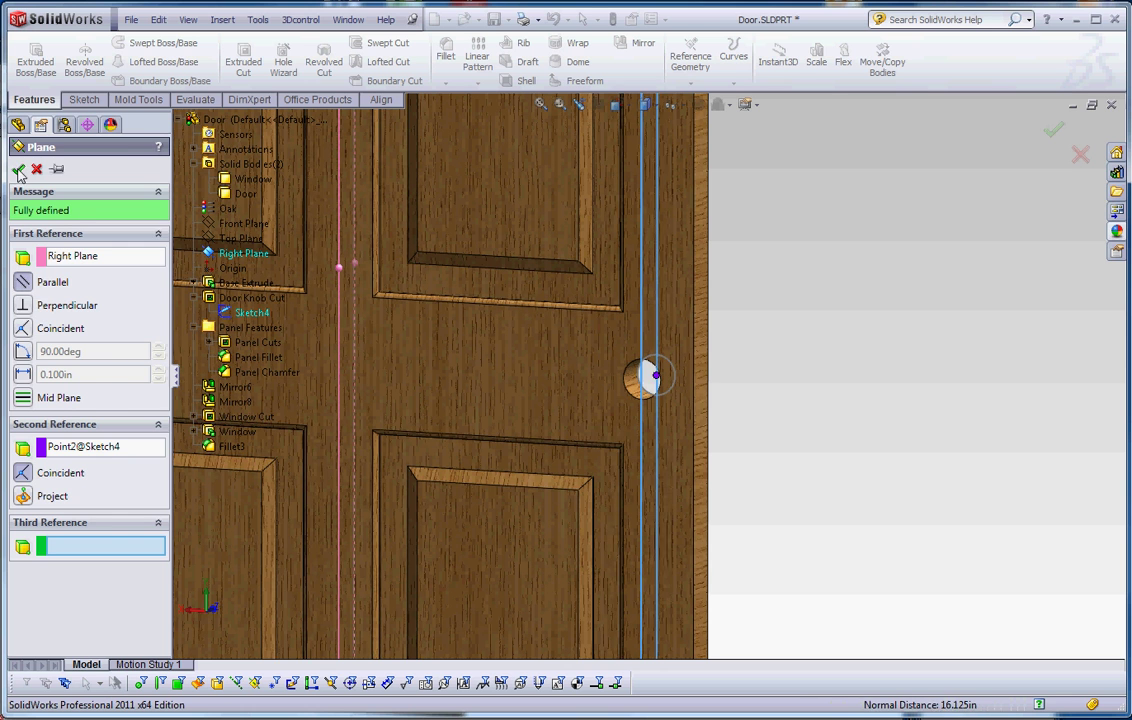
Rename Plane1 to 'Right Plane1' and Fillet3 to 'Window Fillet', then select Right Plane1
click(48, 532)
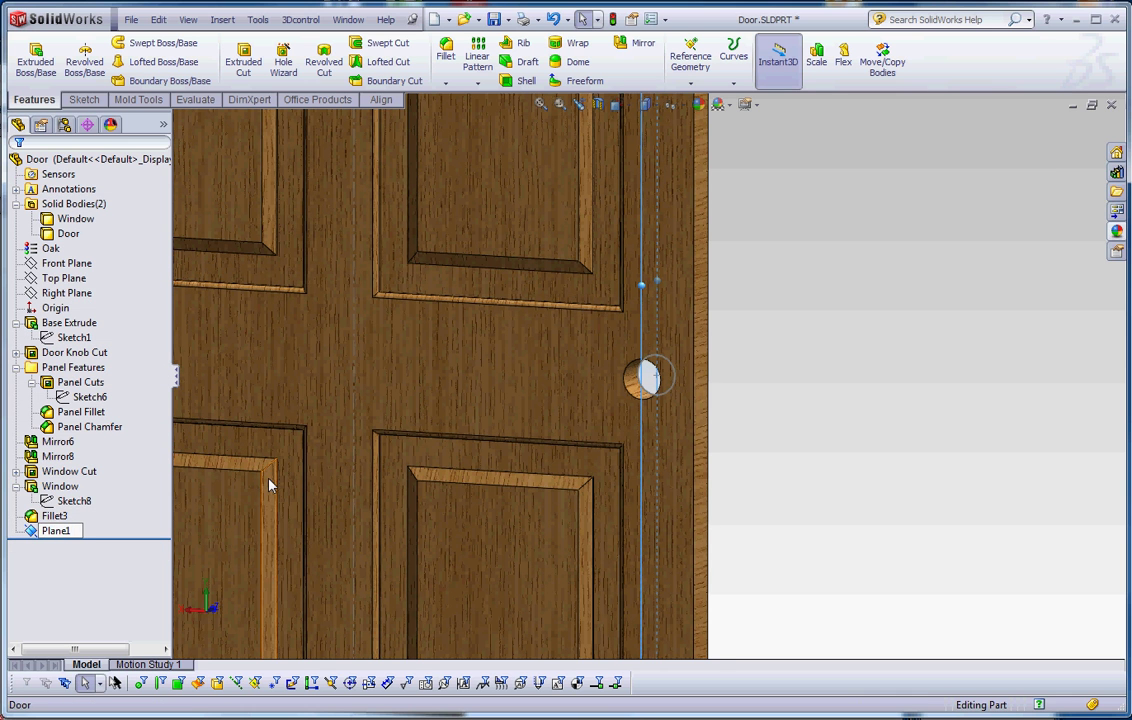
text(Right)
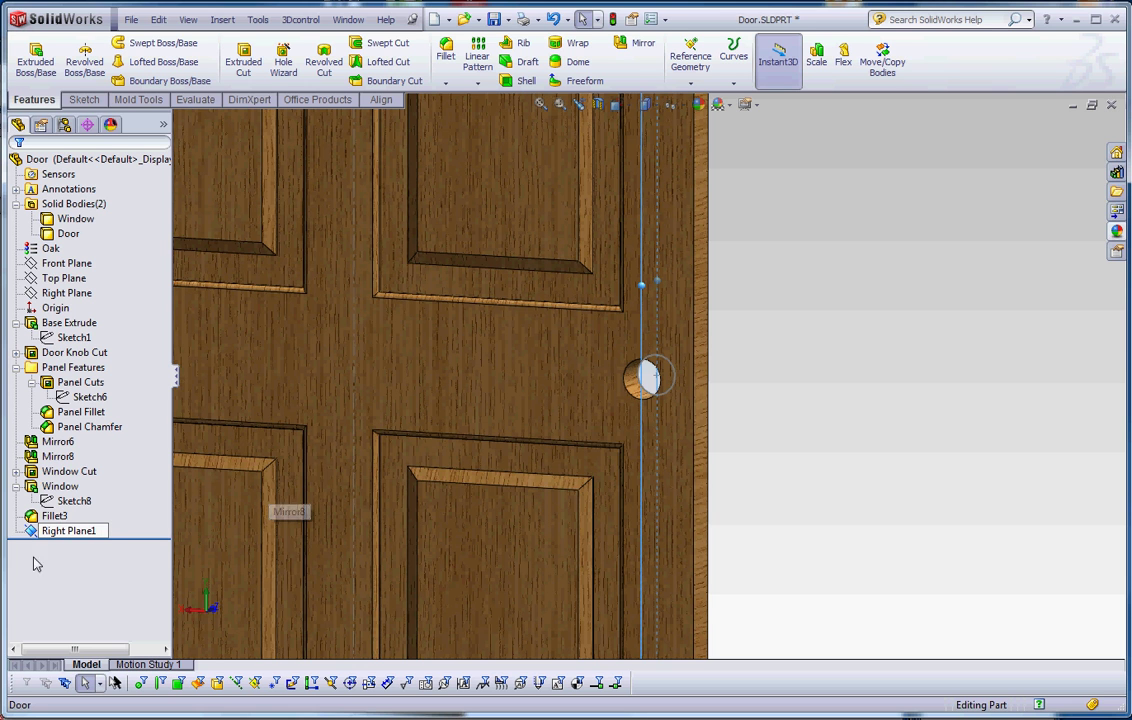
click(46, 516)
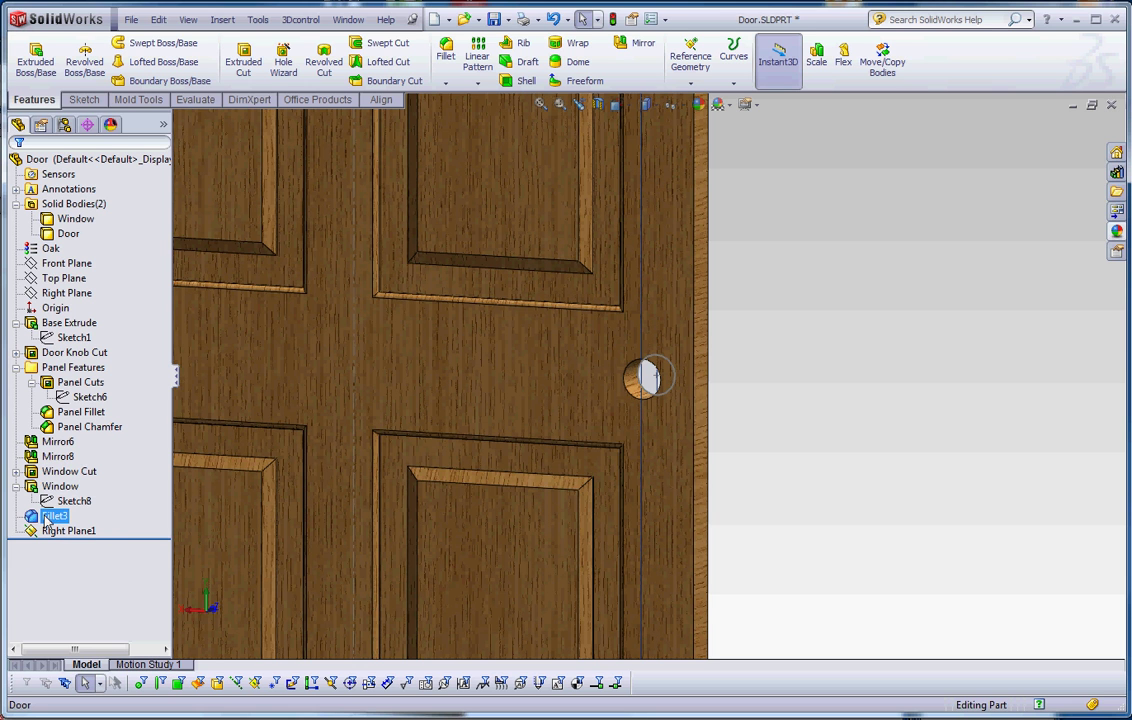
click(46, 516)
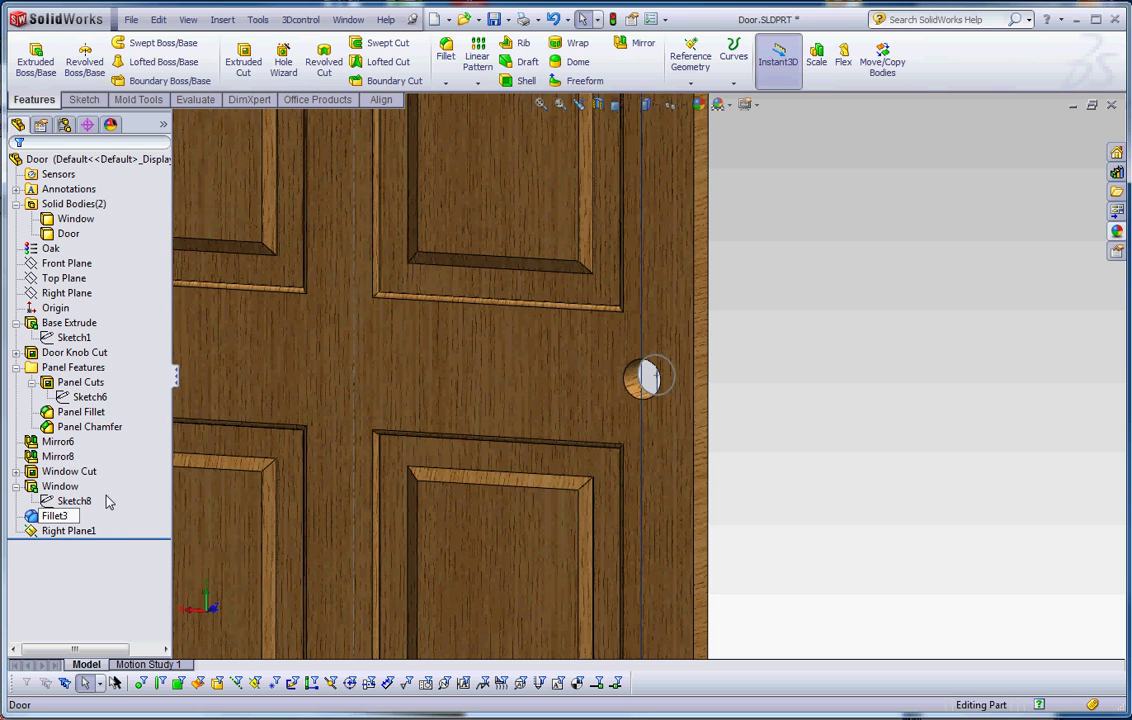
text(Window)
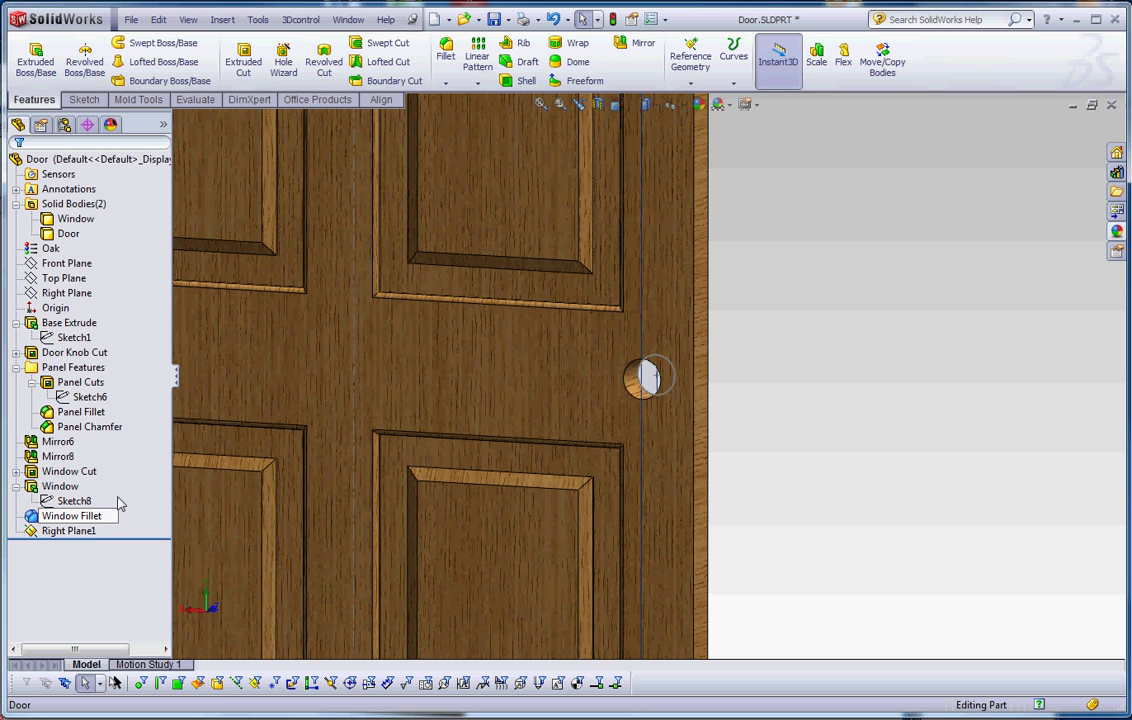
click(801, 394)
scroll(650, 440, up, 3)
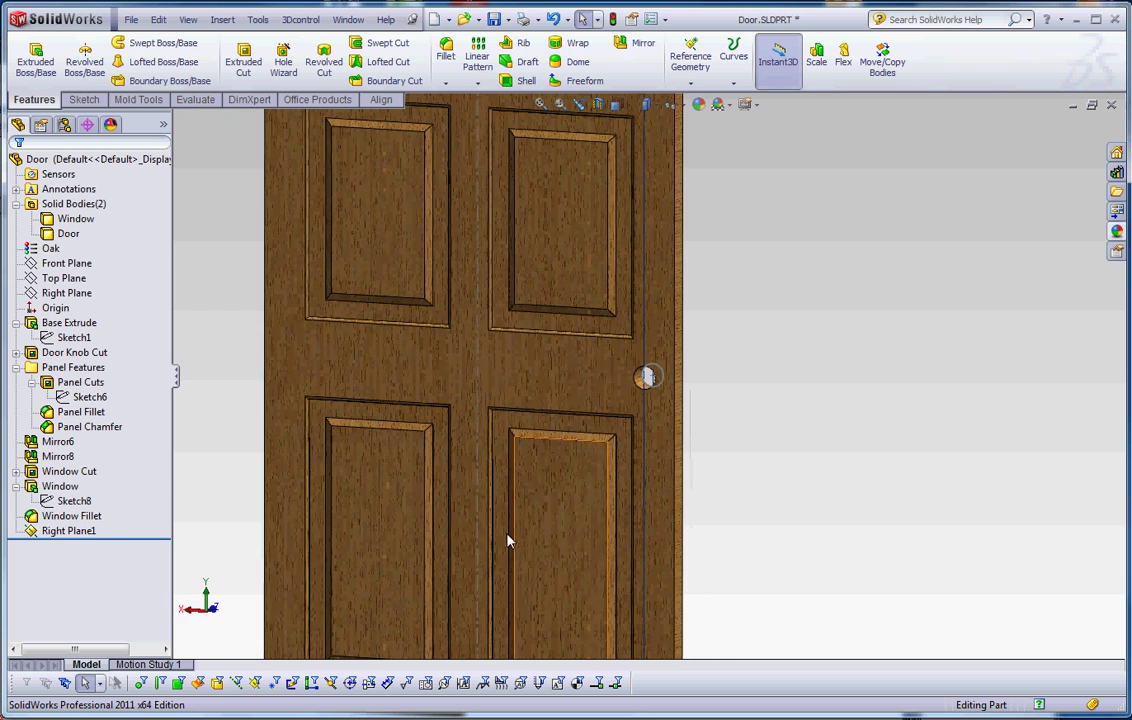
click(50, 533)
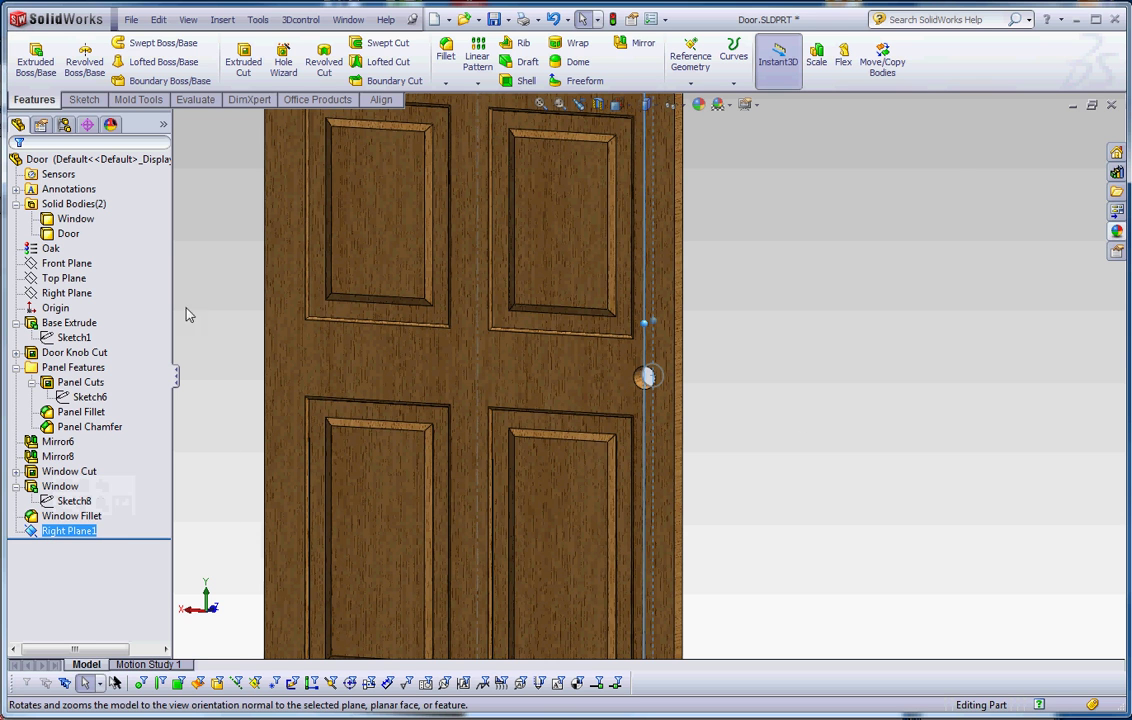
Start a new sketch on Right Plane1 and view the door edge-on
click(86, 100)
click(29, 55)
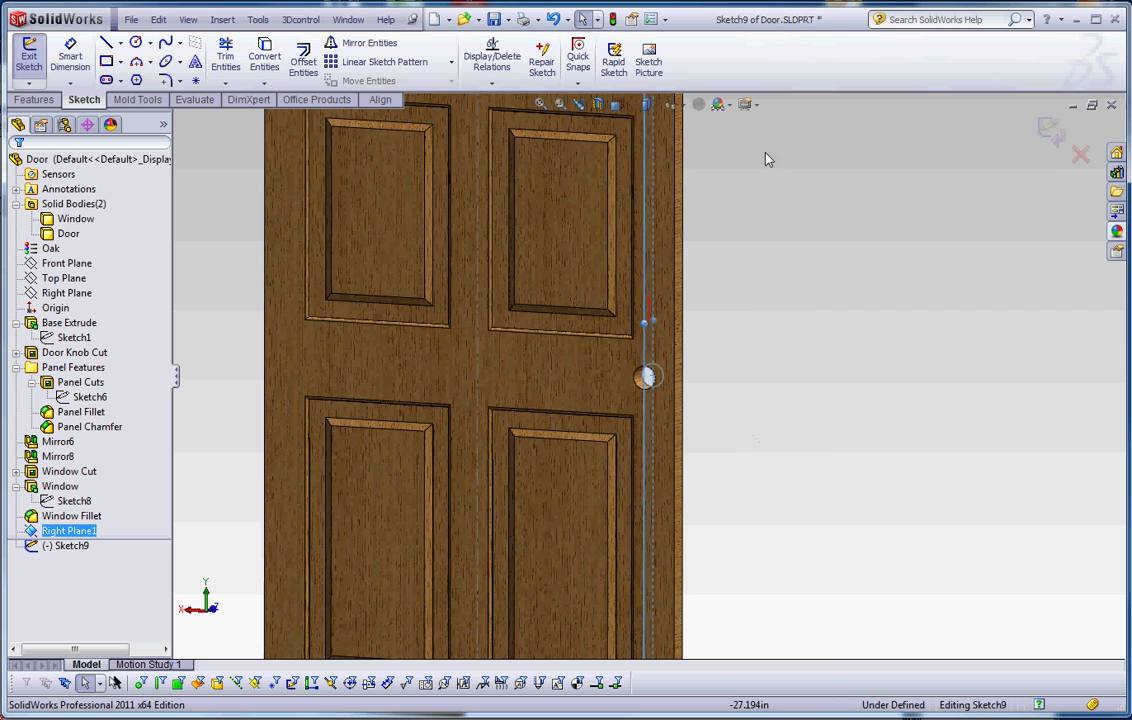
click(620, 104)
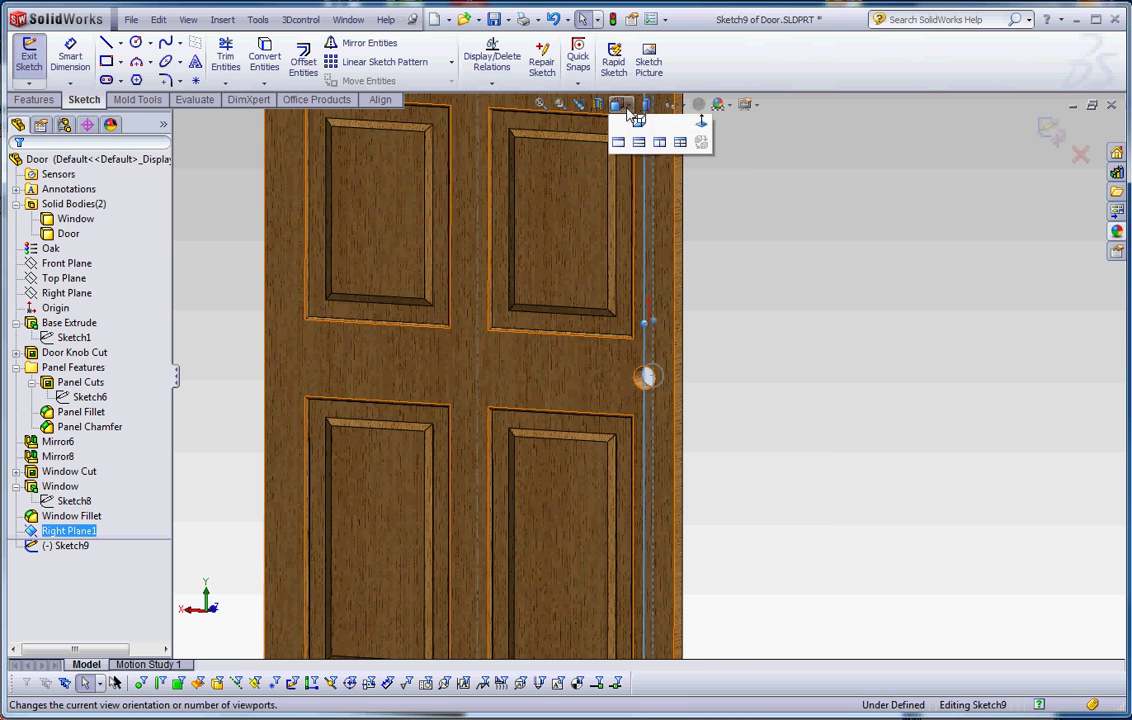
click(703, 170)
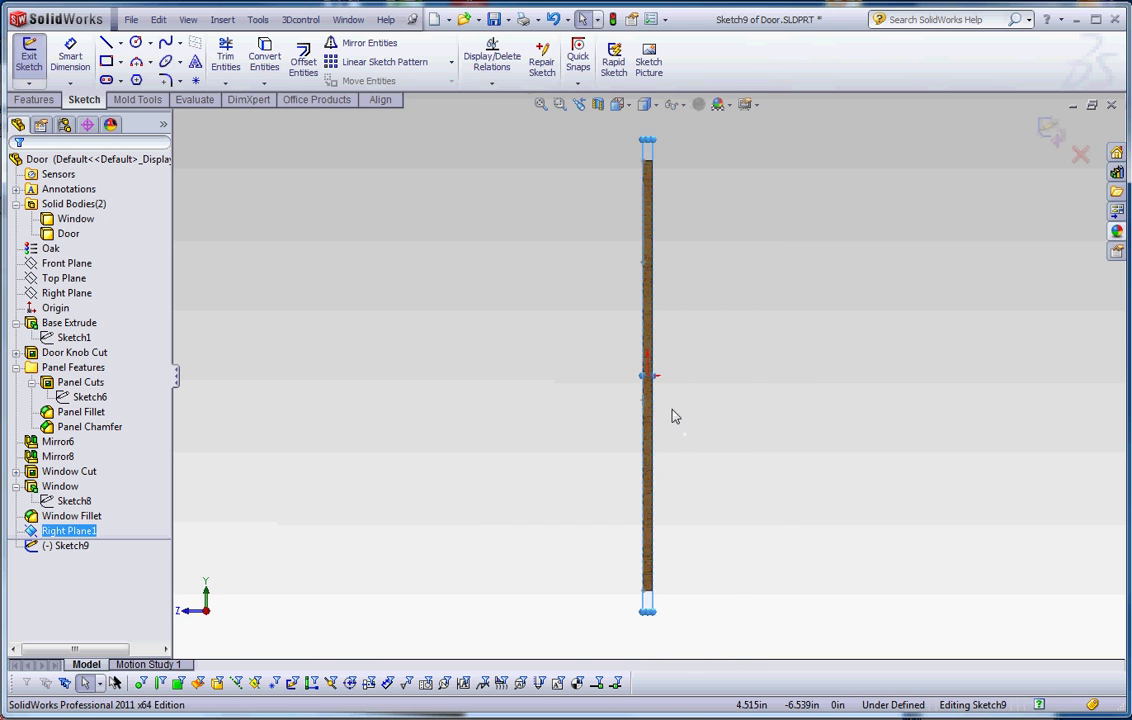
Set the view Normal To the sketch plane and zoom in on the door edge
scroll(672, 410, down, 5)
mouse_move(716, 452)
middle_down()
mouse_move(427, 465)
mouse_move(551, 473)
middle_up()
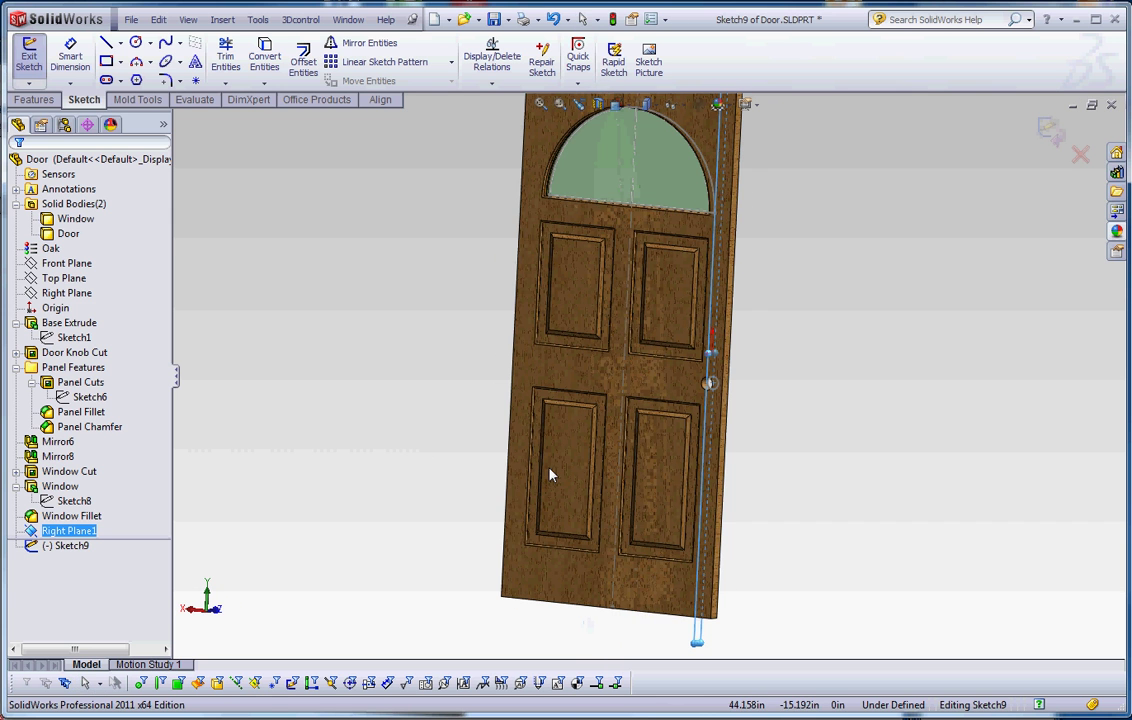
click(617, 104)
click(707, 180)
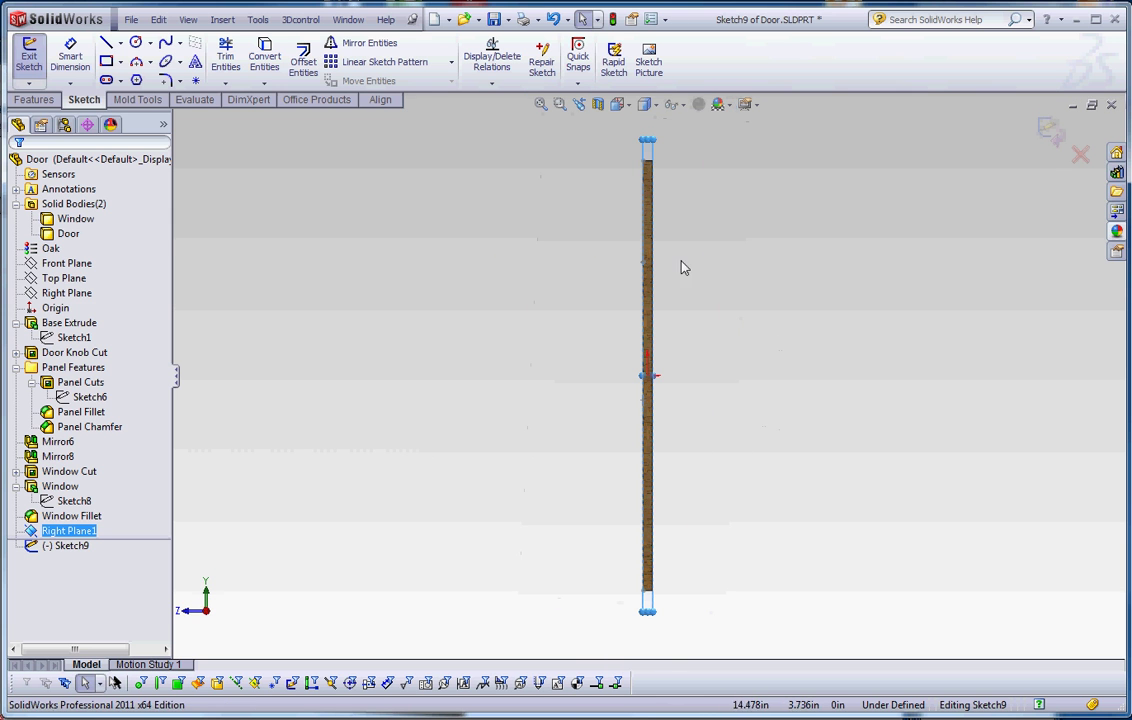
click(618, 104)
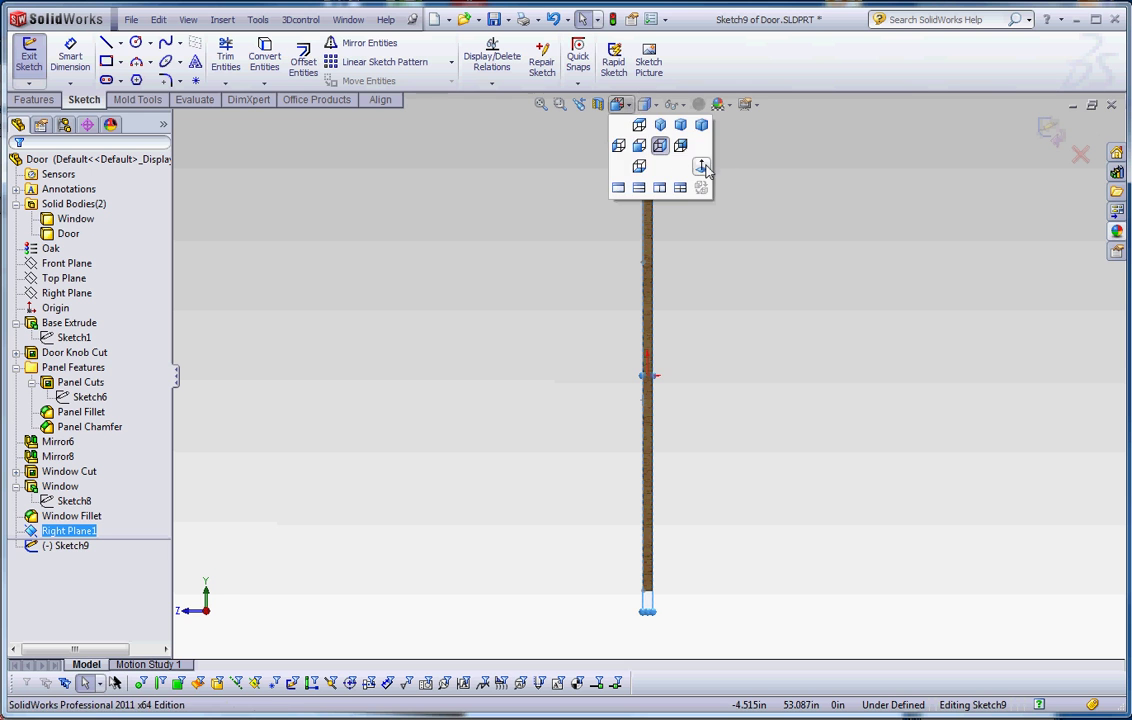
click(702, 168)
scroll(610, 384, down, 4)
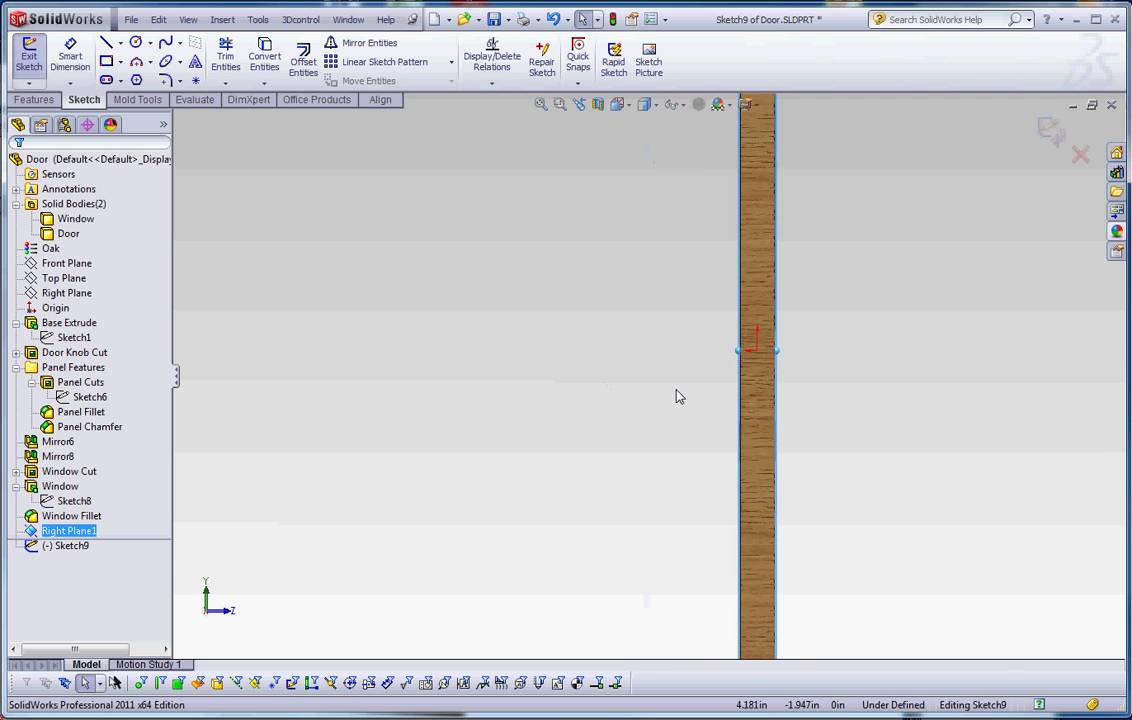
scroll(679, 397, down, 1)
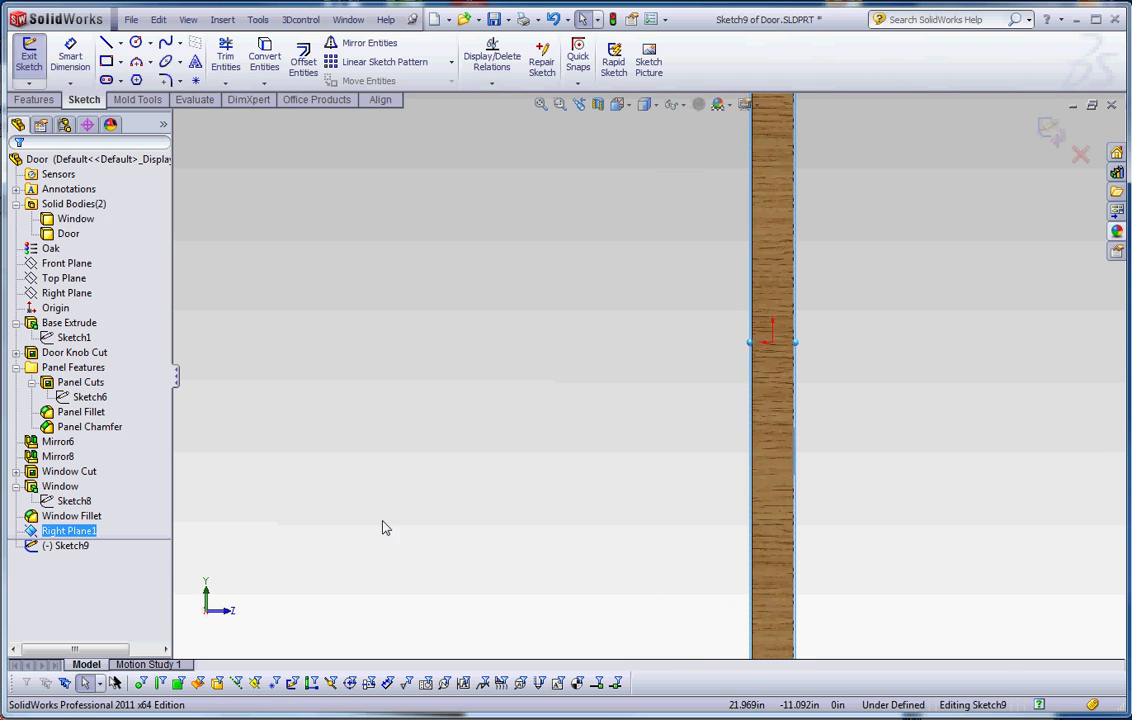
Switch the display style to Hidden Lines Visible and zoom in on the knob hole
click(656, 106)
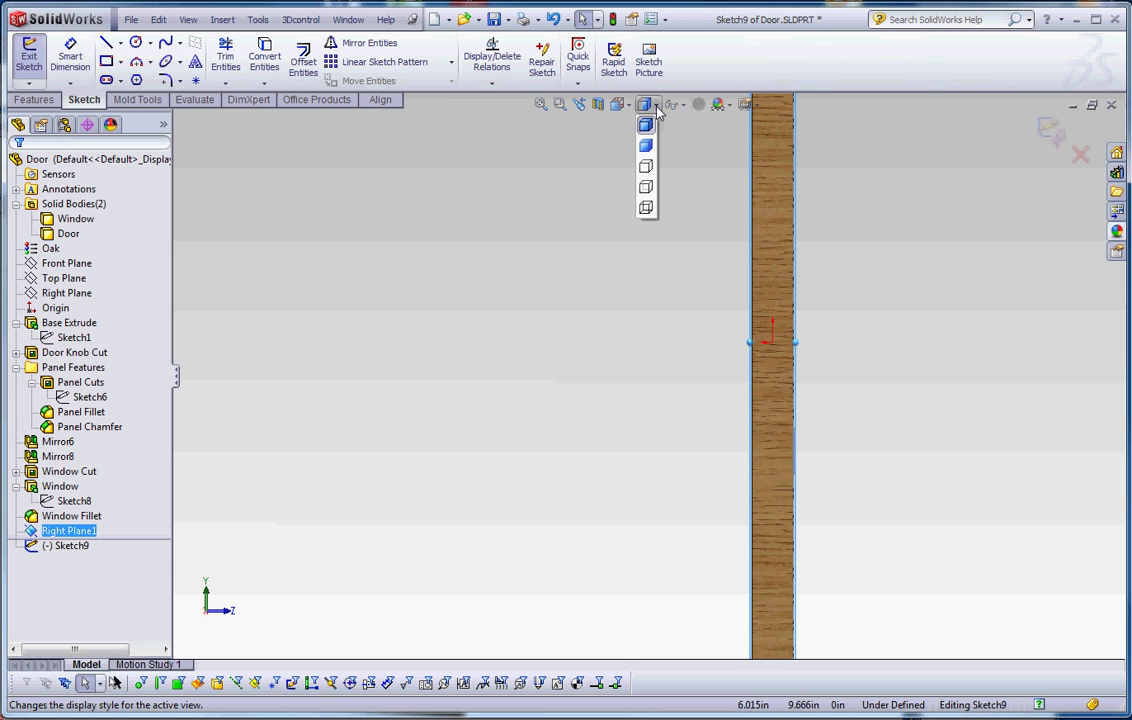
click(646, 187)
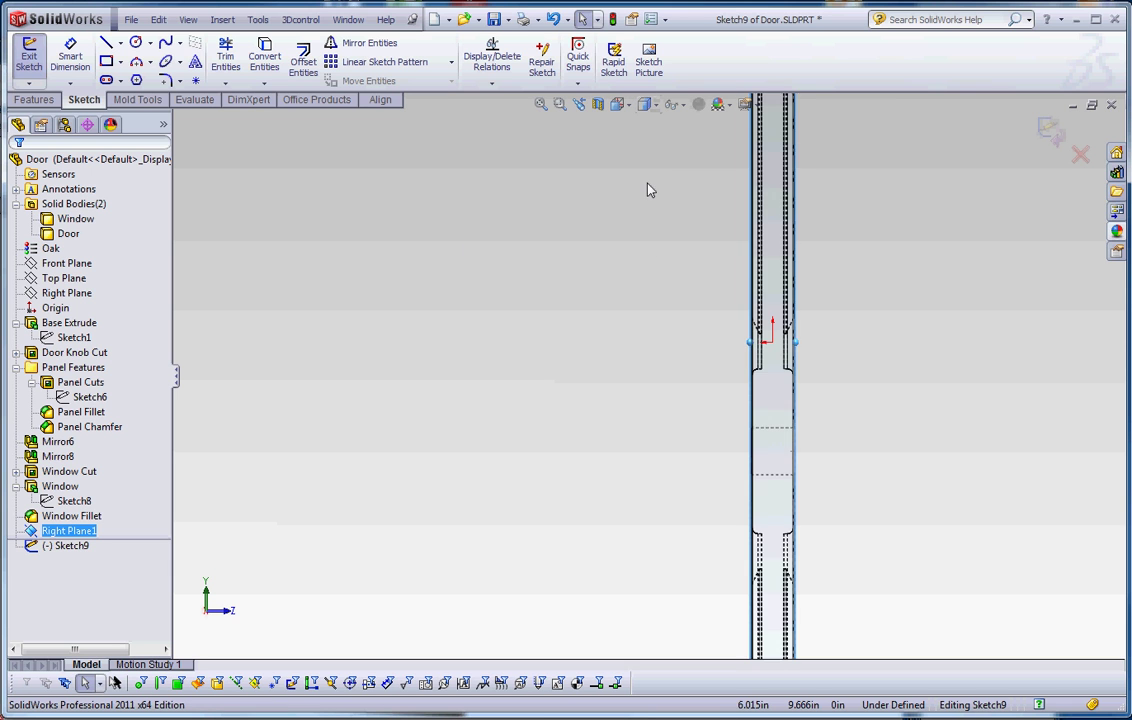
scroll(720, 400, down, 5)
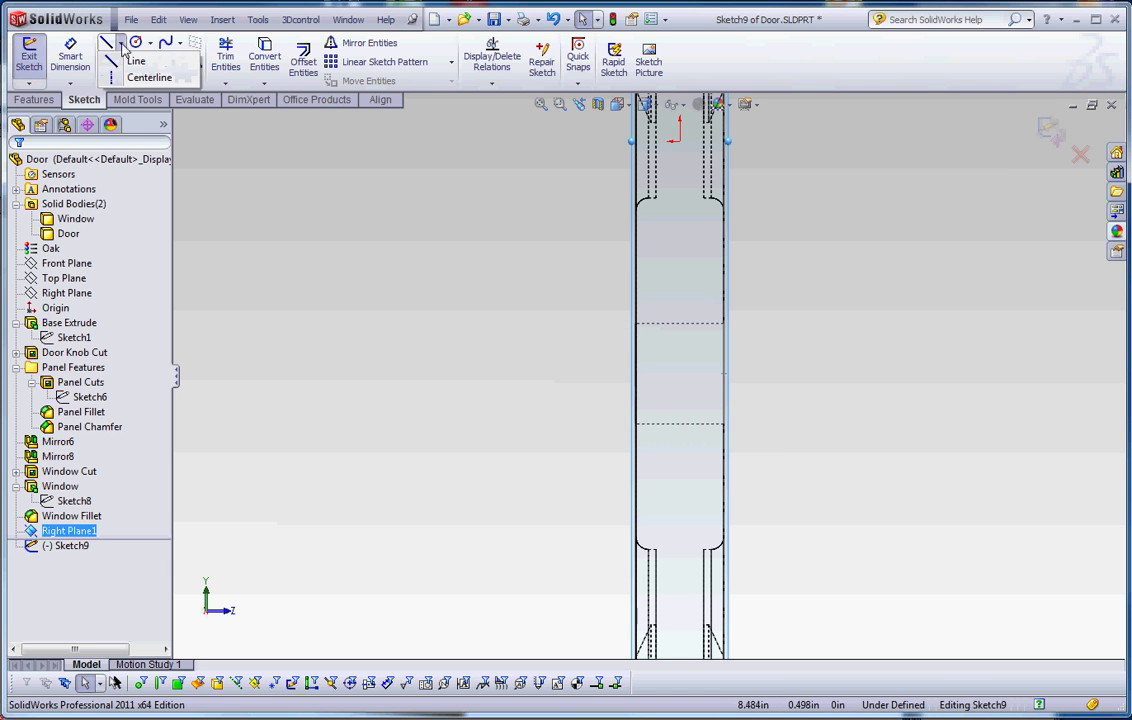
Draw a horizontal construction centerline across the door edge
click(118, 81)
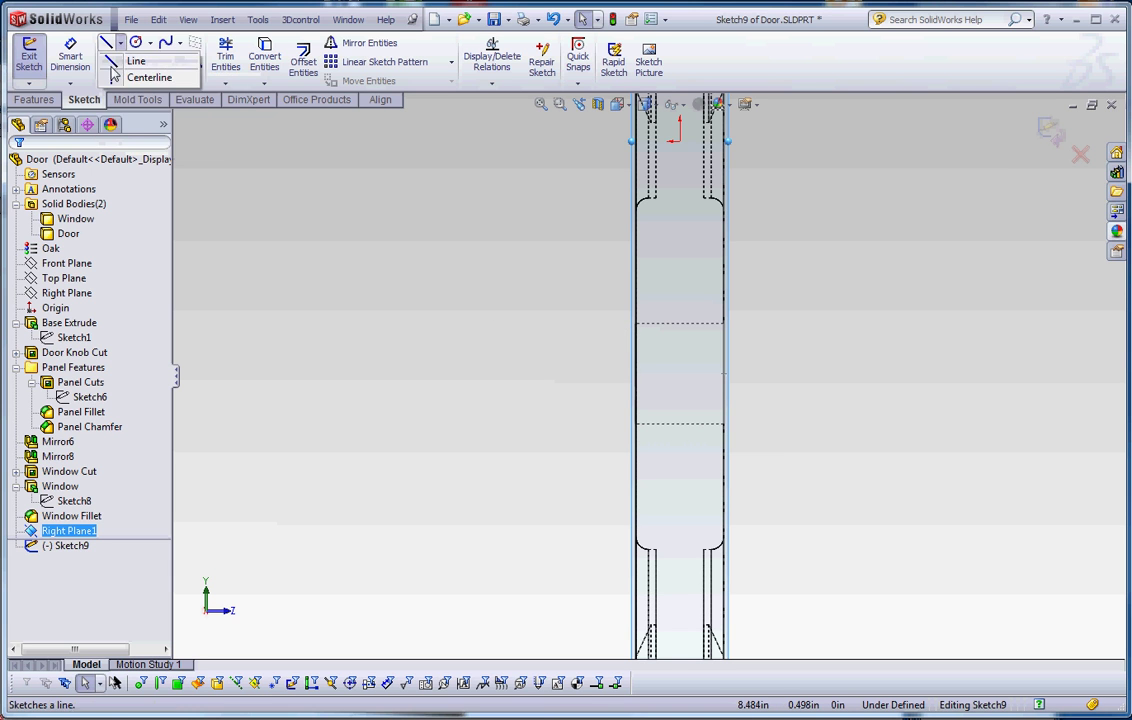
click(444, 305)
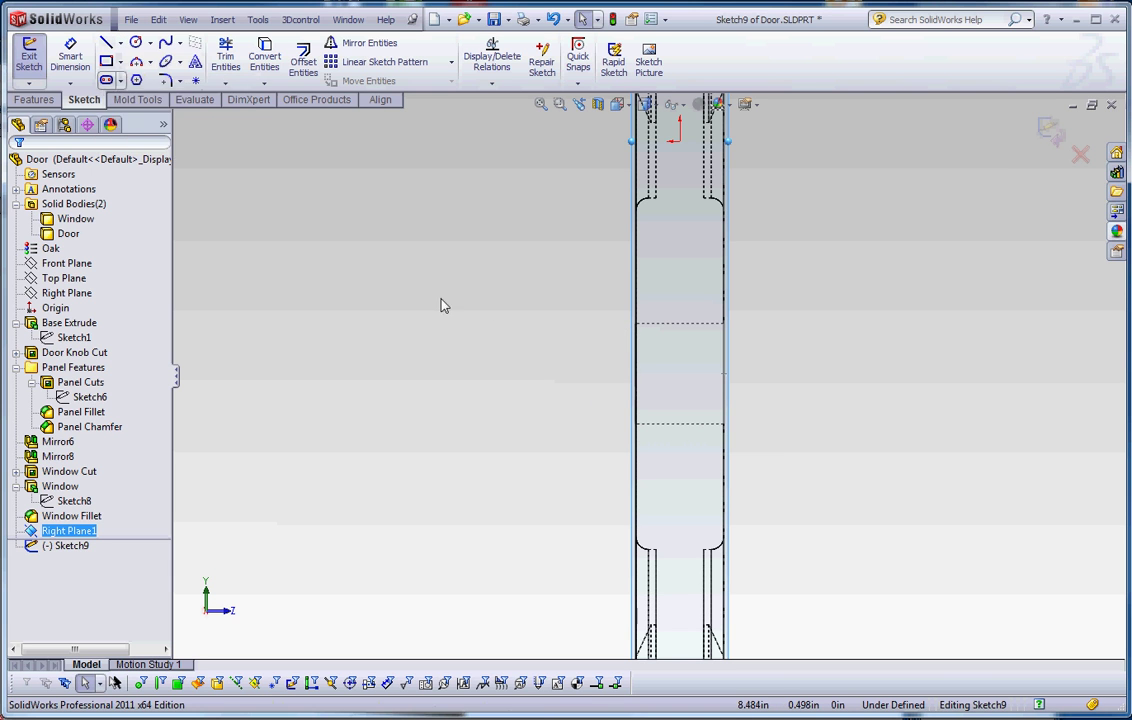
click(114, 43)
click(140, 77)
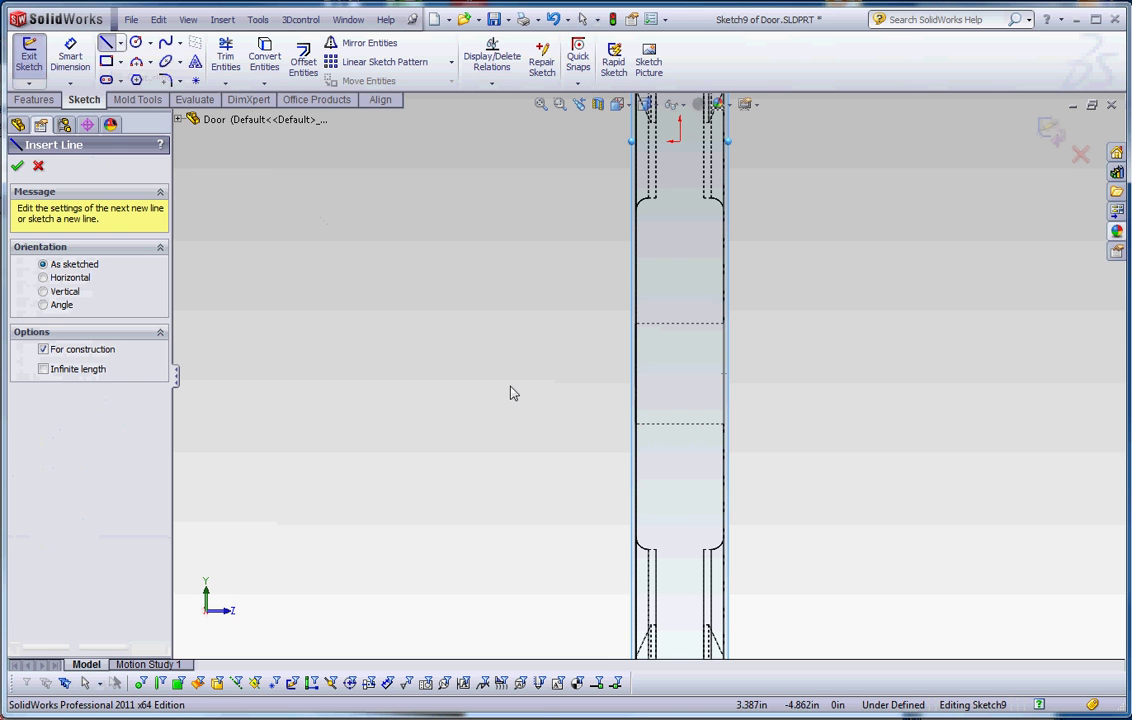
drag(512, 377, 929, 377)
key(Escape)
Make the centerline coincident with the knob hole's centre point
click(725, 380)
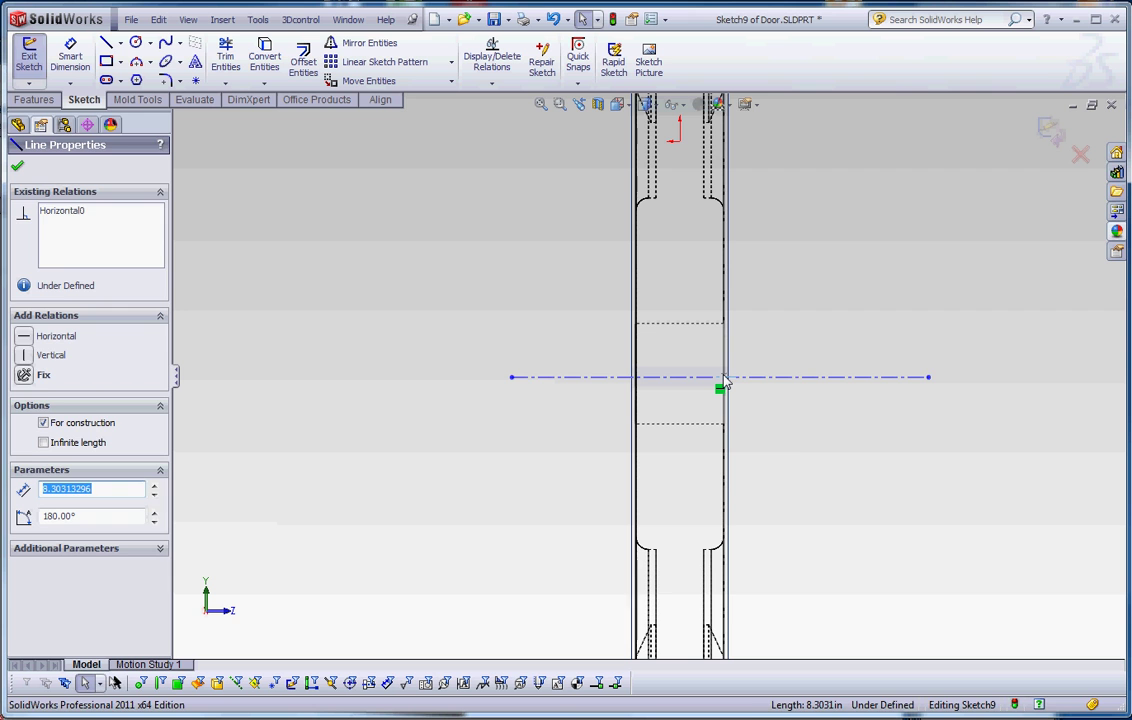
click(789, 450)
middle_drag(785, 459, 730, 384)
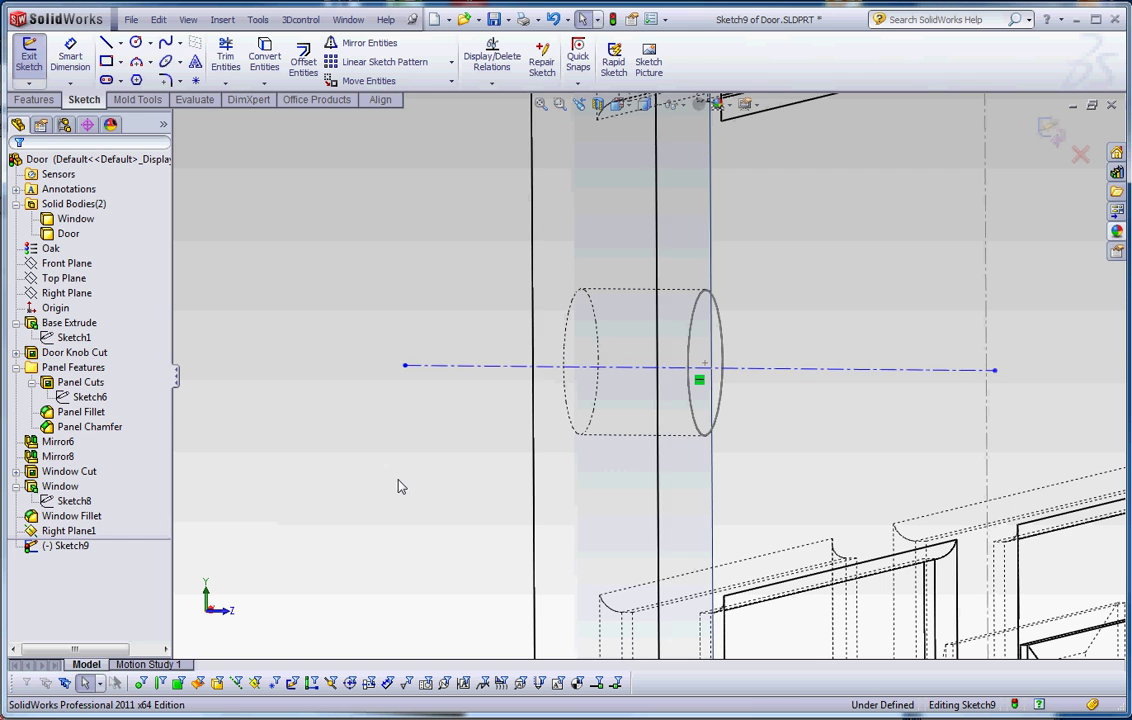
click(639, 368)
ctrl+click(705, 363)
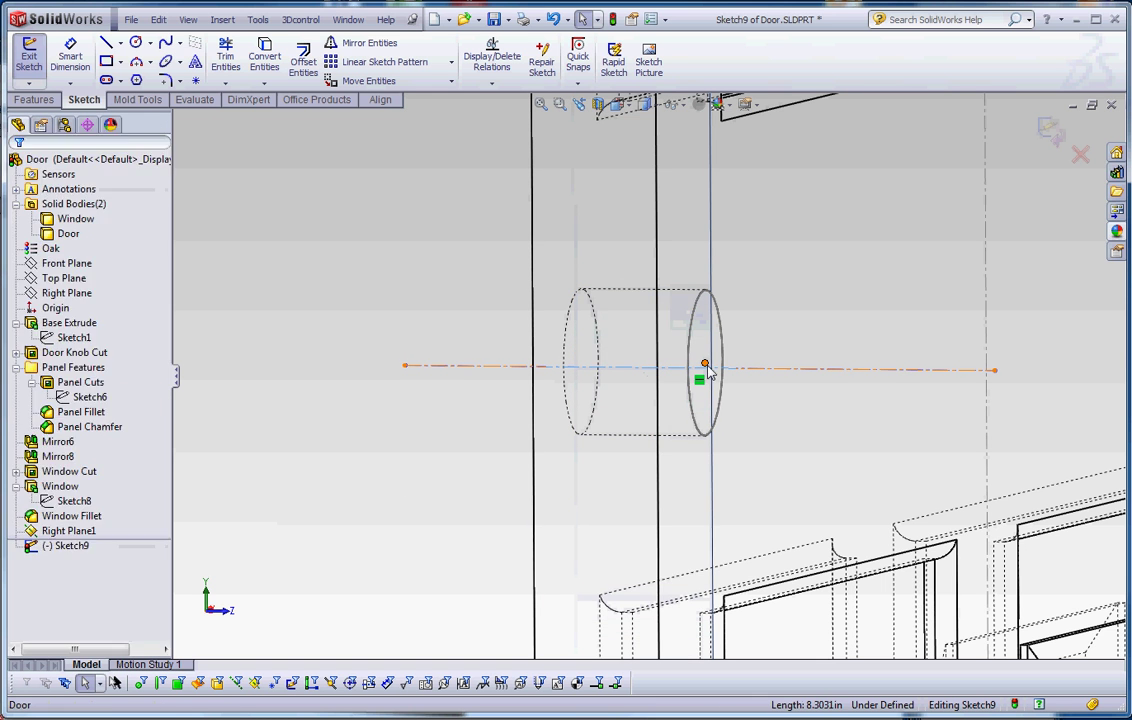
click(22, 452)
click(321, 500)
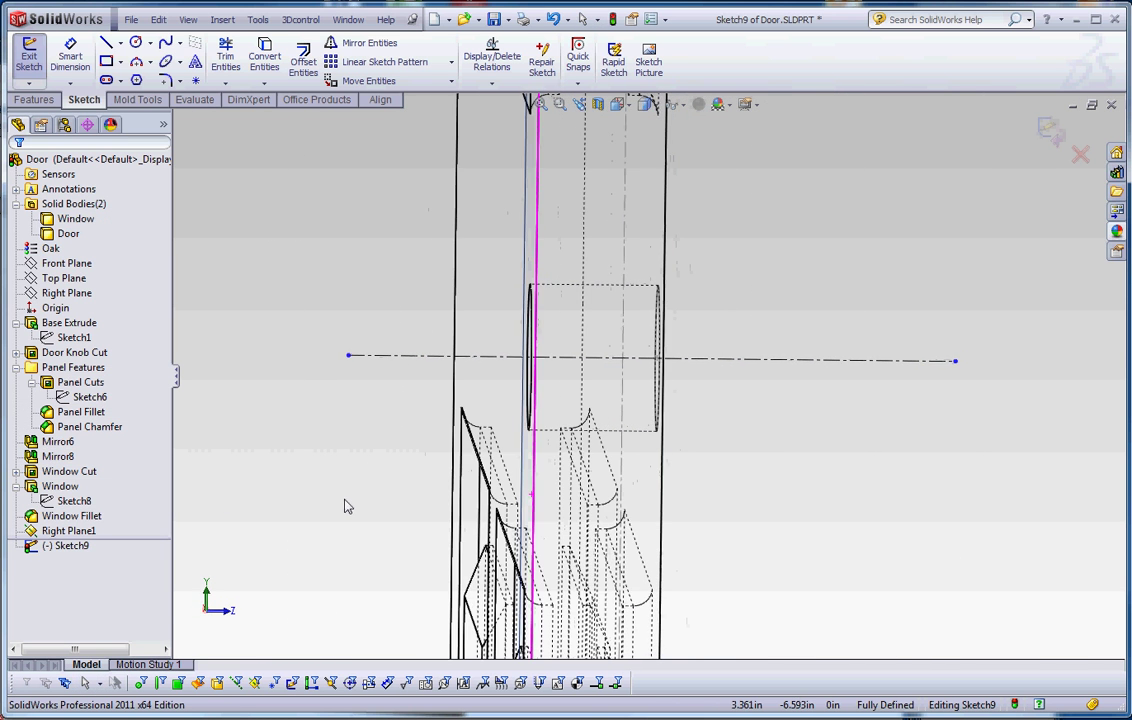
click(618, 104)
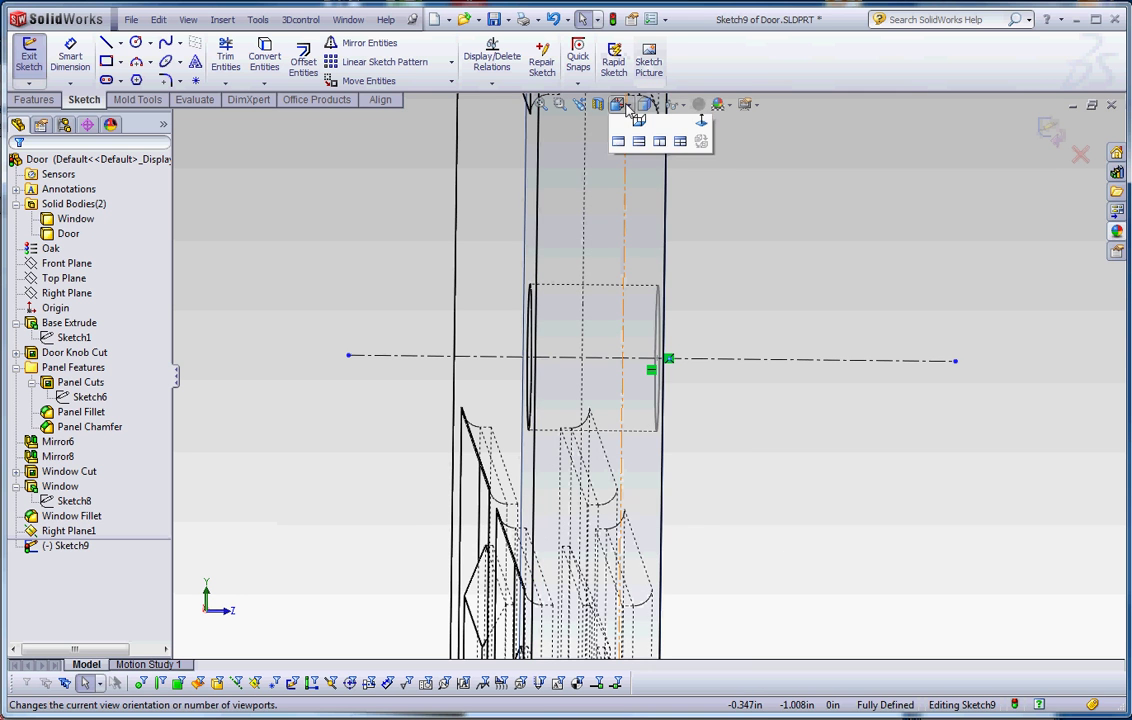
View the sketch Normal To and draw a 0.875 horizontal line along the hole's top
click(706, 166)
scroll(682, 422, down, 8)
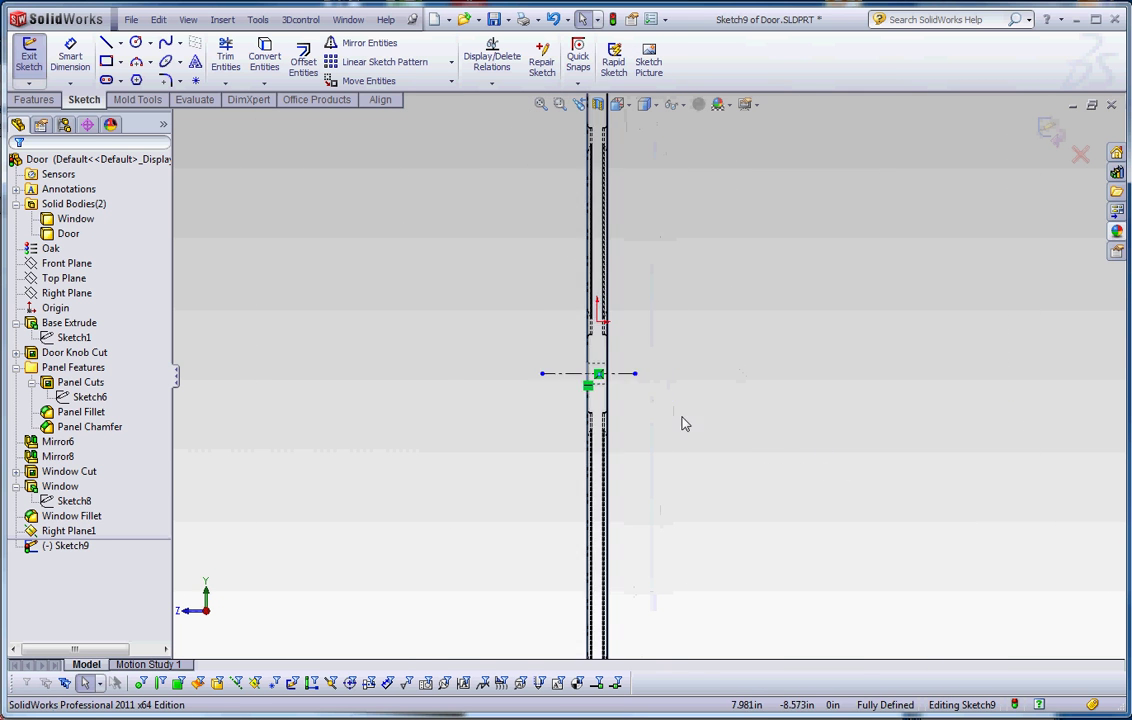
click(106, 47)
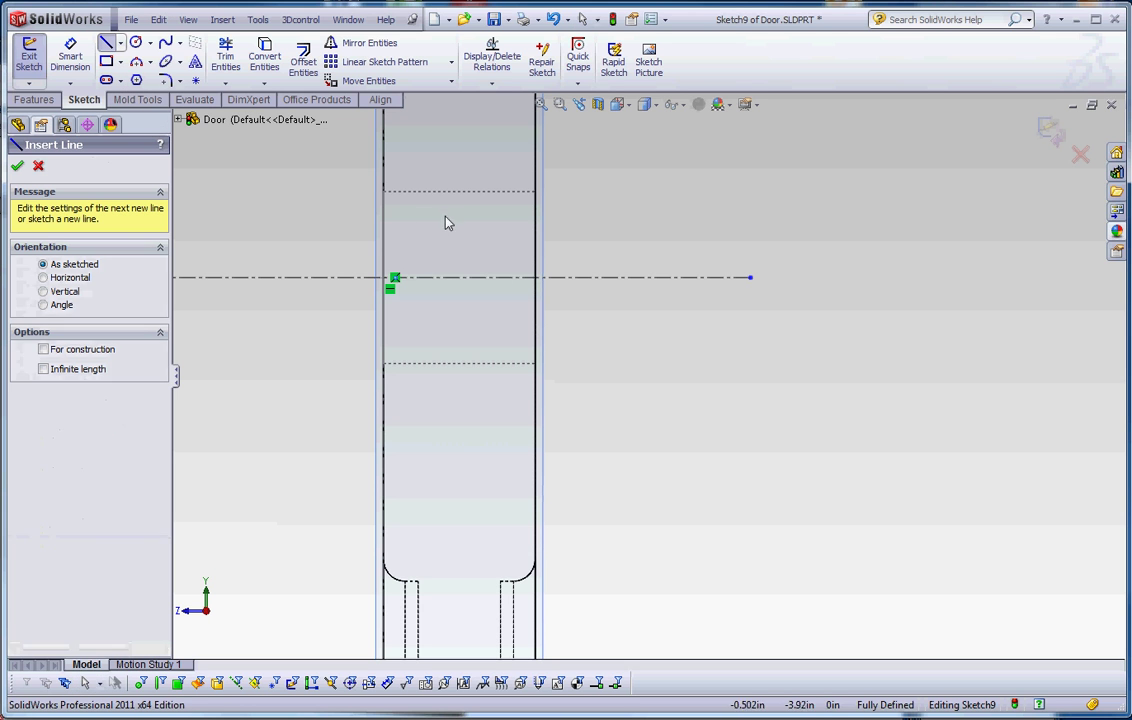
click(398, 194)
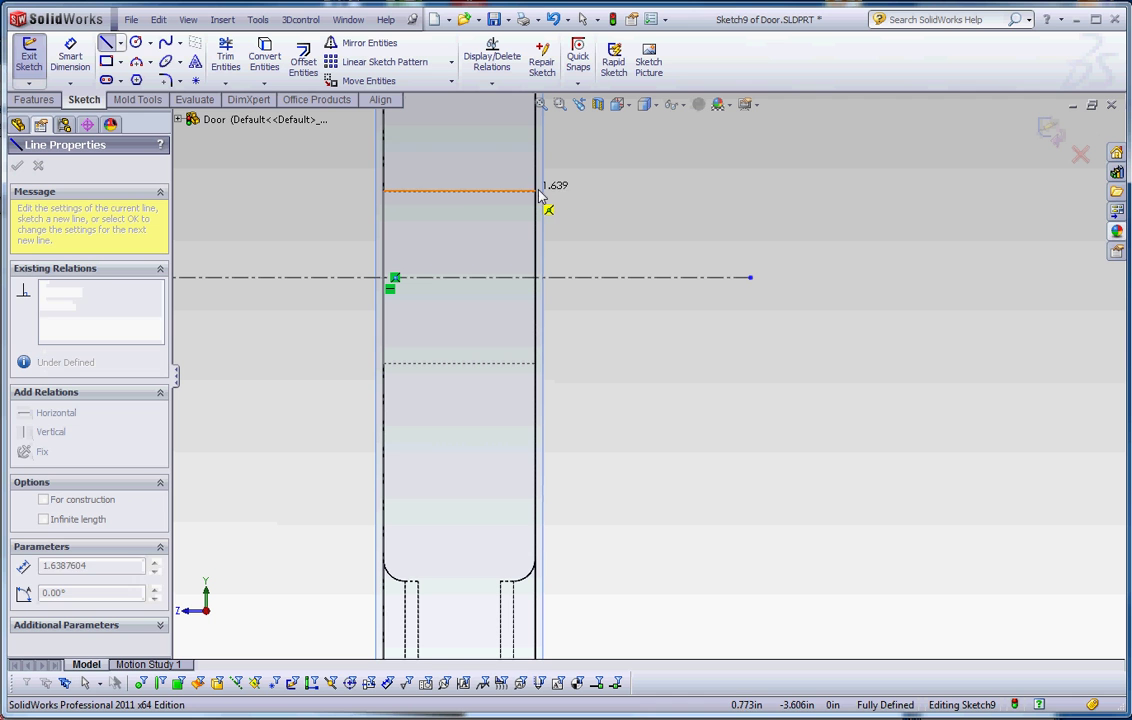
click(468, 190)
key(Escape)
Draw a vertical centerline with its midpoint coincident to the horizontal centerline
click(120, 45)
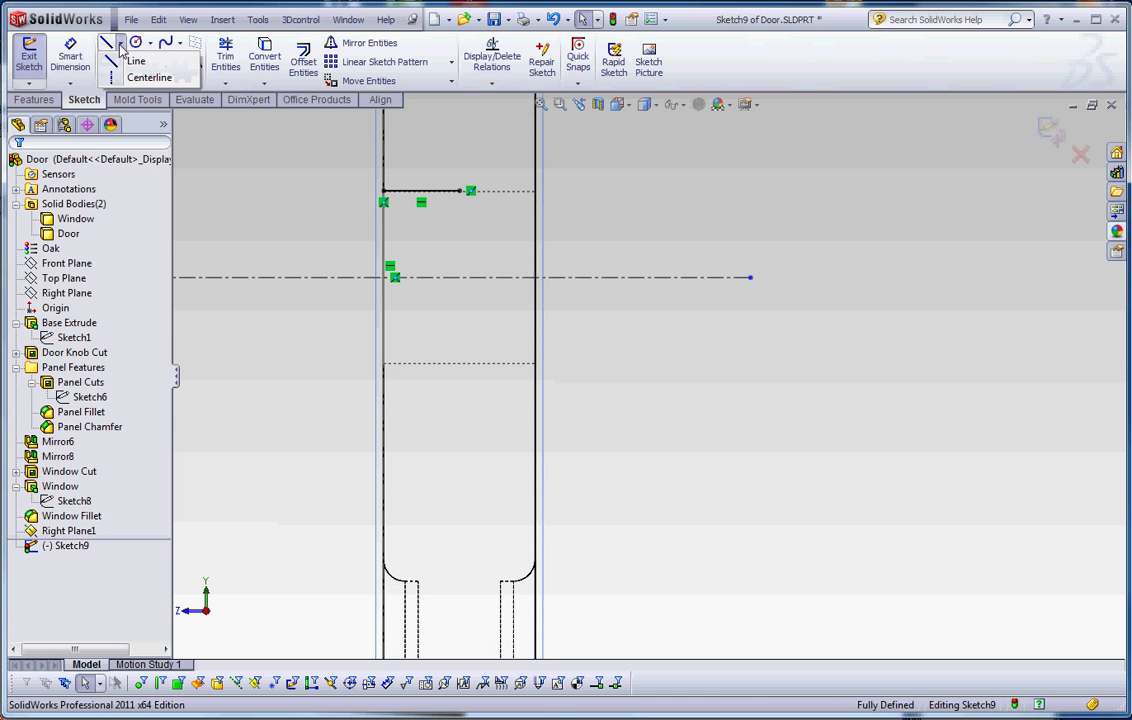
click(148, 77)
click(460, 133)
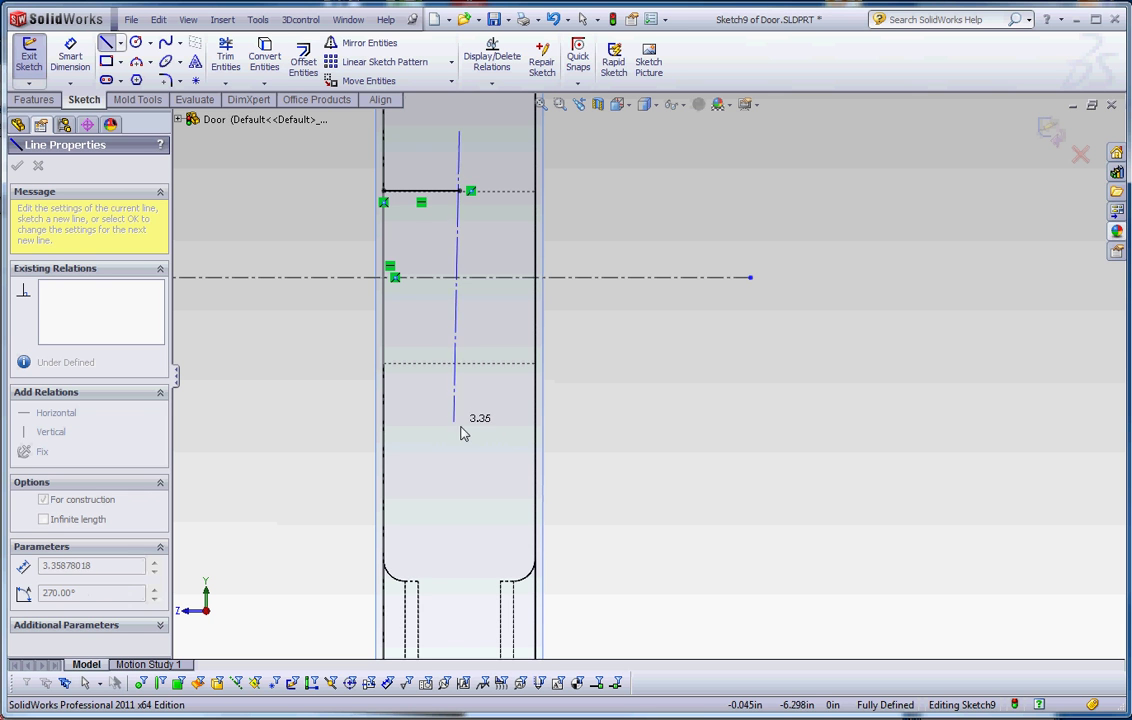
double_click(459, 428)
key(Escape)
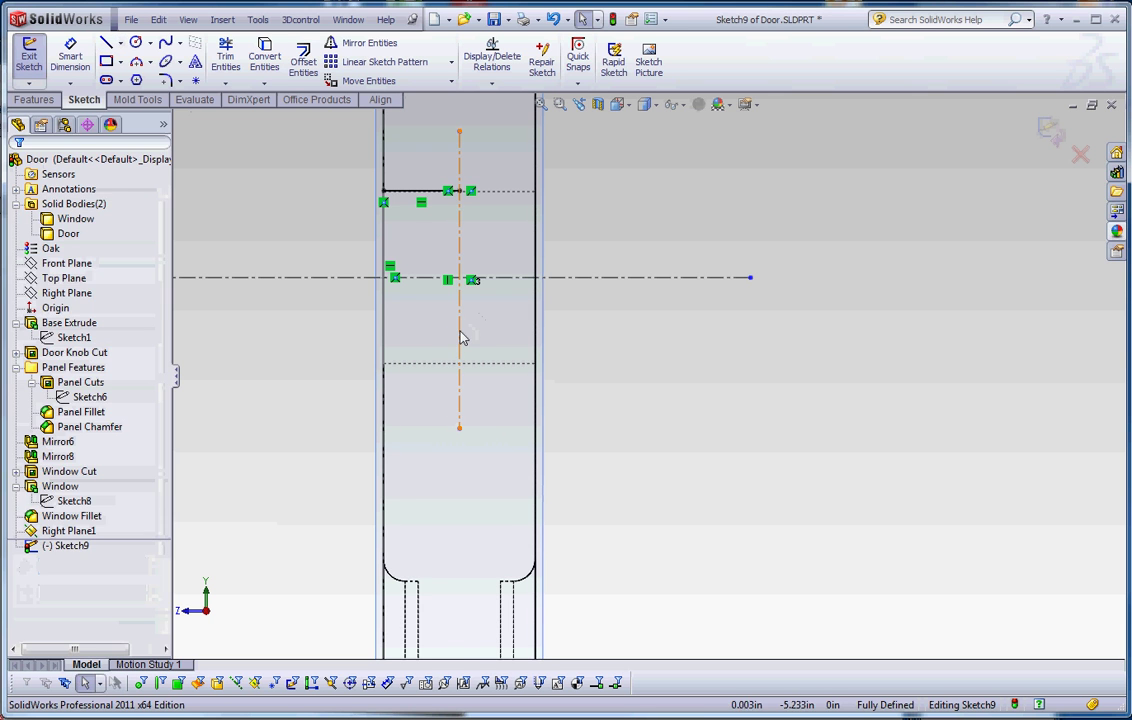
right_click(460, 335)
click(523, 341)
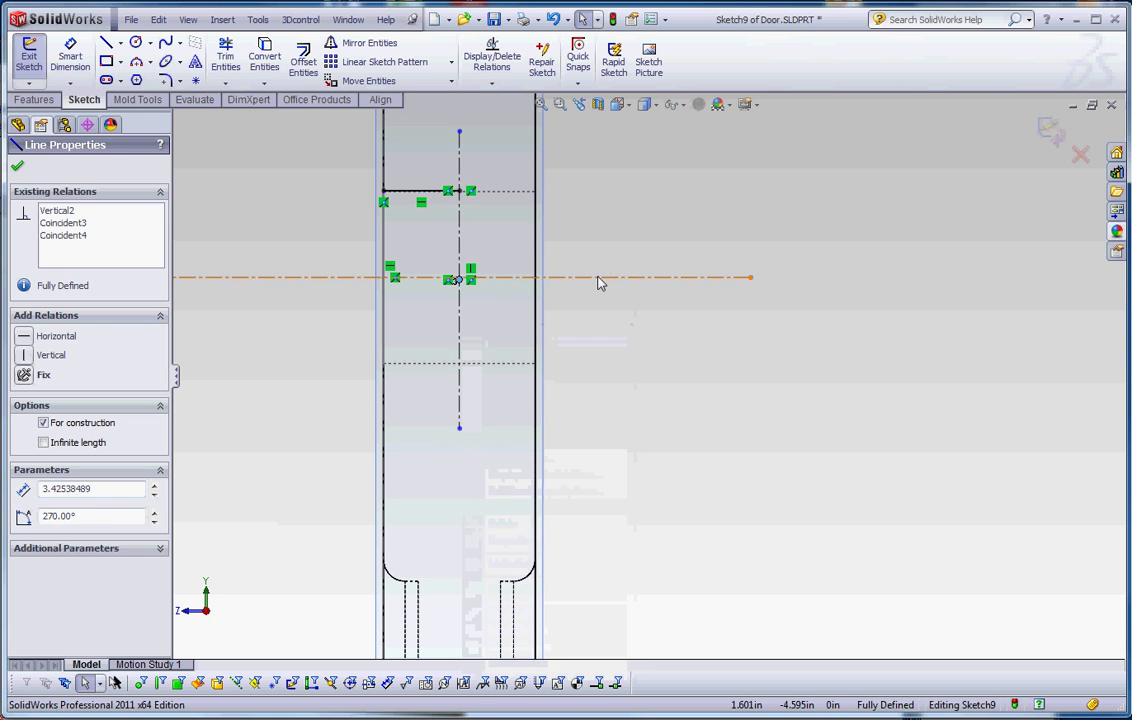
ctrl+click(599, 278)
click(50, 451)
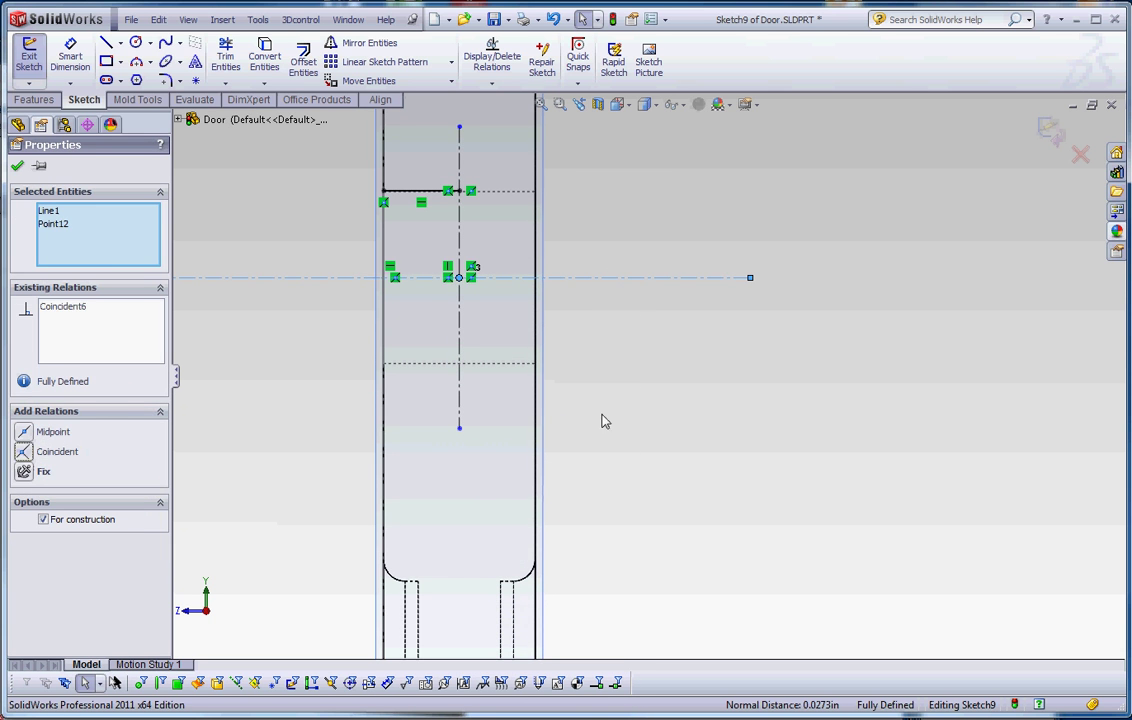
click(632, 414)
scroll(540, 323, up, 3)
scroll(510, 303, down, 3)
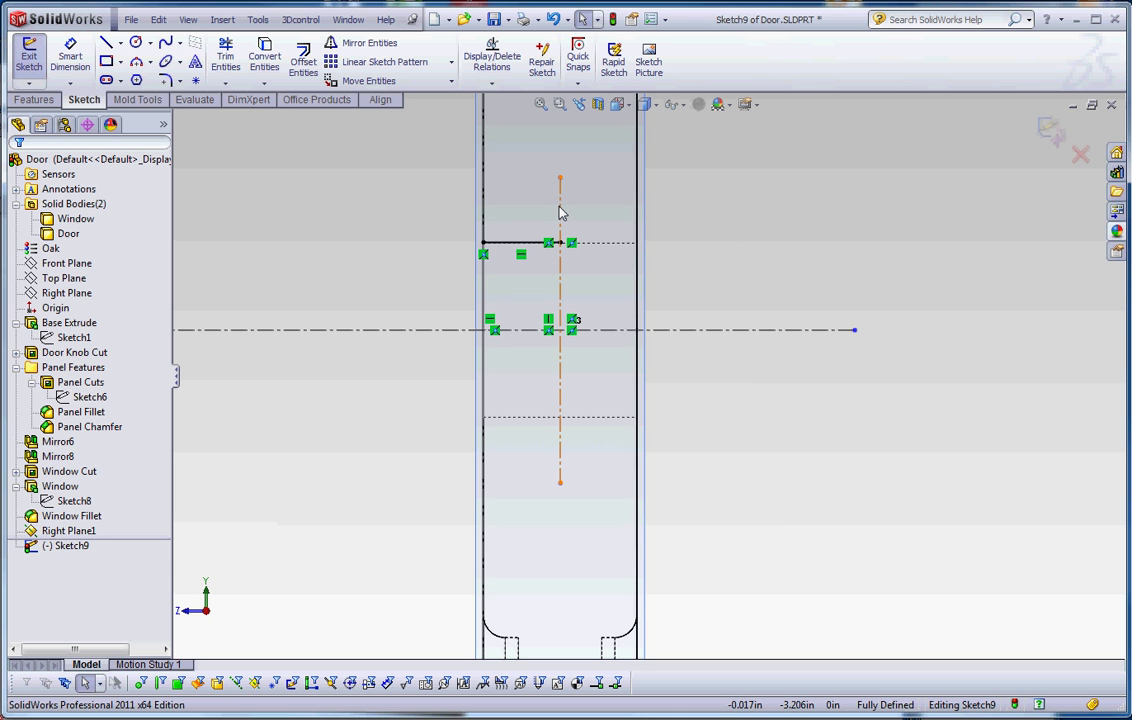
Draw a sloped line with a short horizontal segment out to the left
click(106, 43)
click(483, 243)
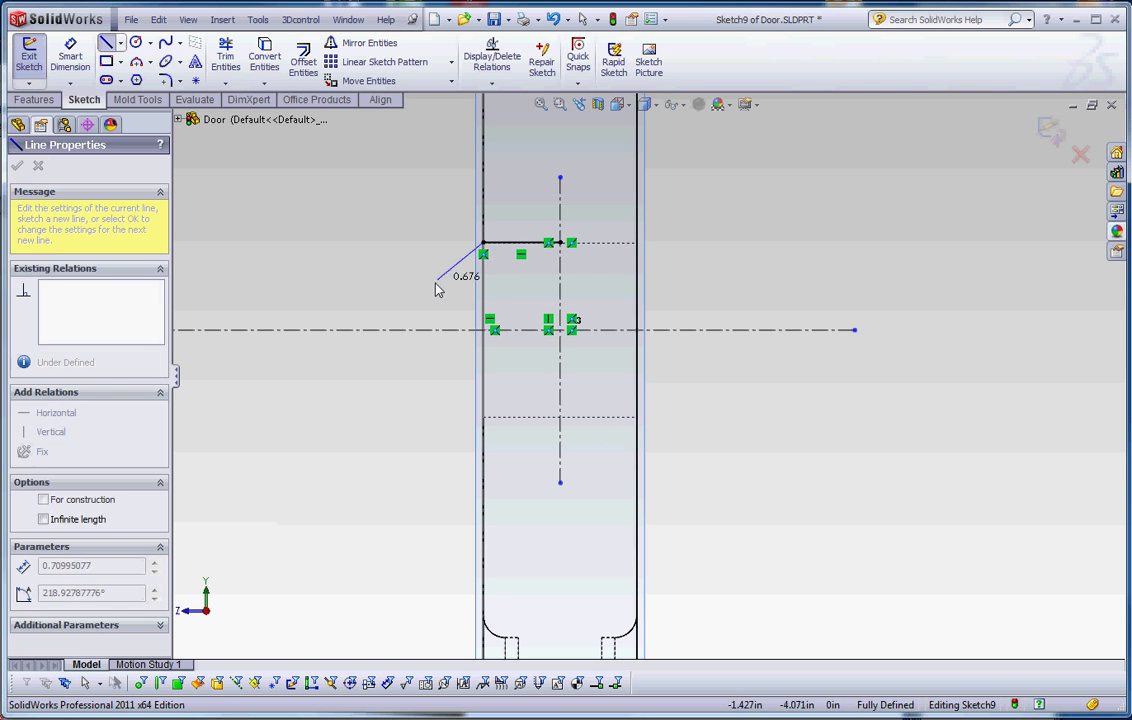
click(429, 285)
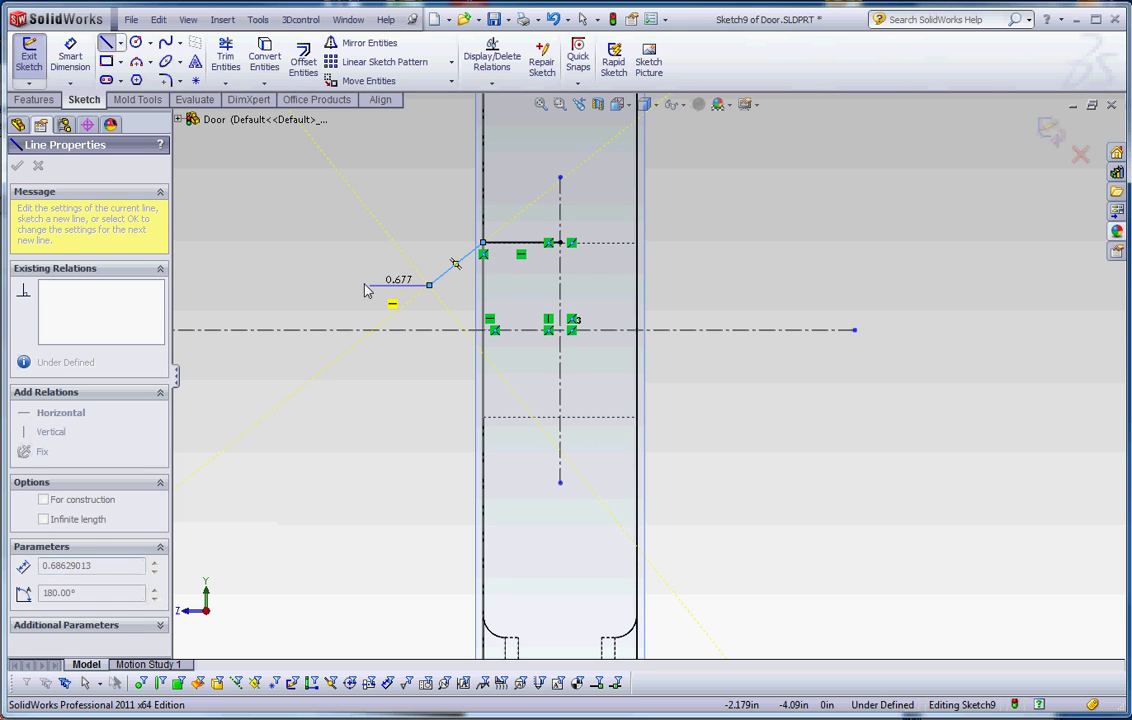
click(363, 285)
key(Escape)
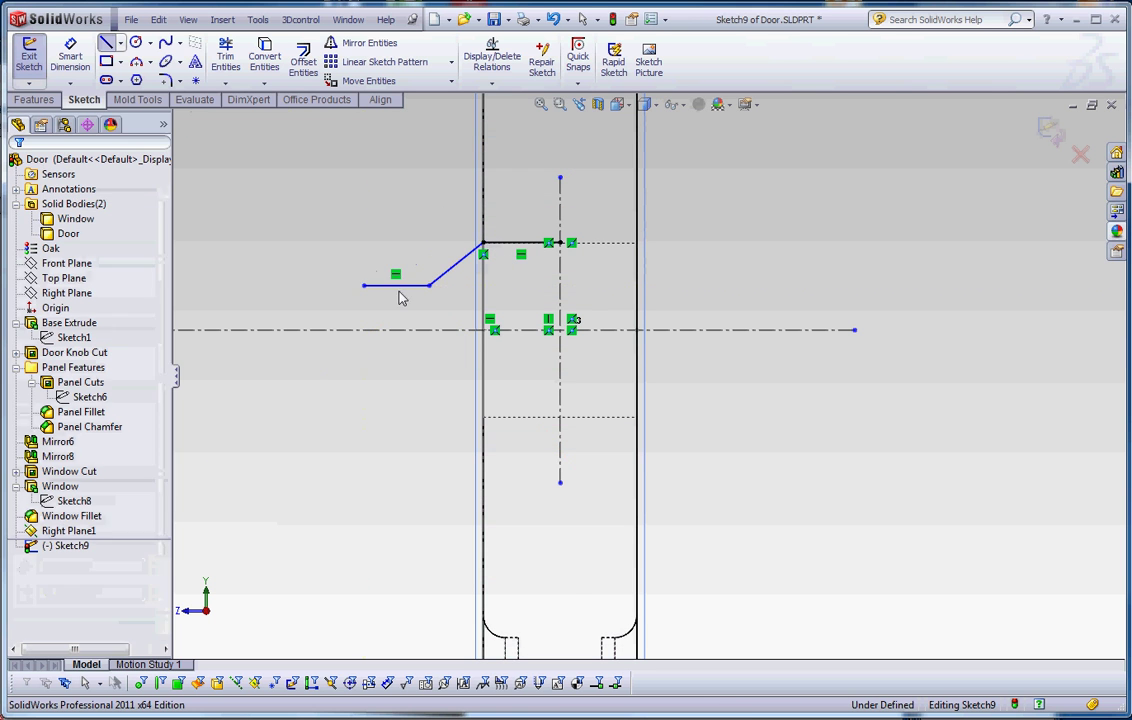
scroll(393, 312, up, 3)
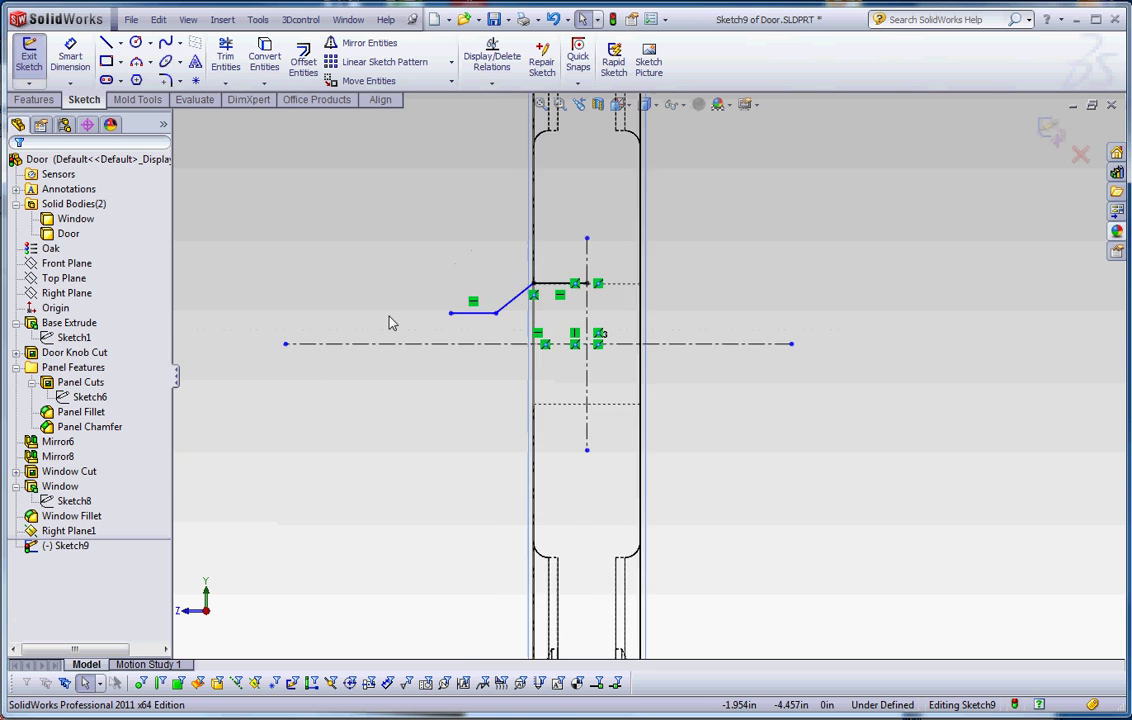
Draw a circle centred on the horizontal centreline
click(135, 43)
click(424, 360)
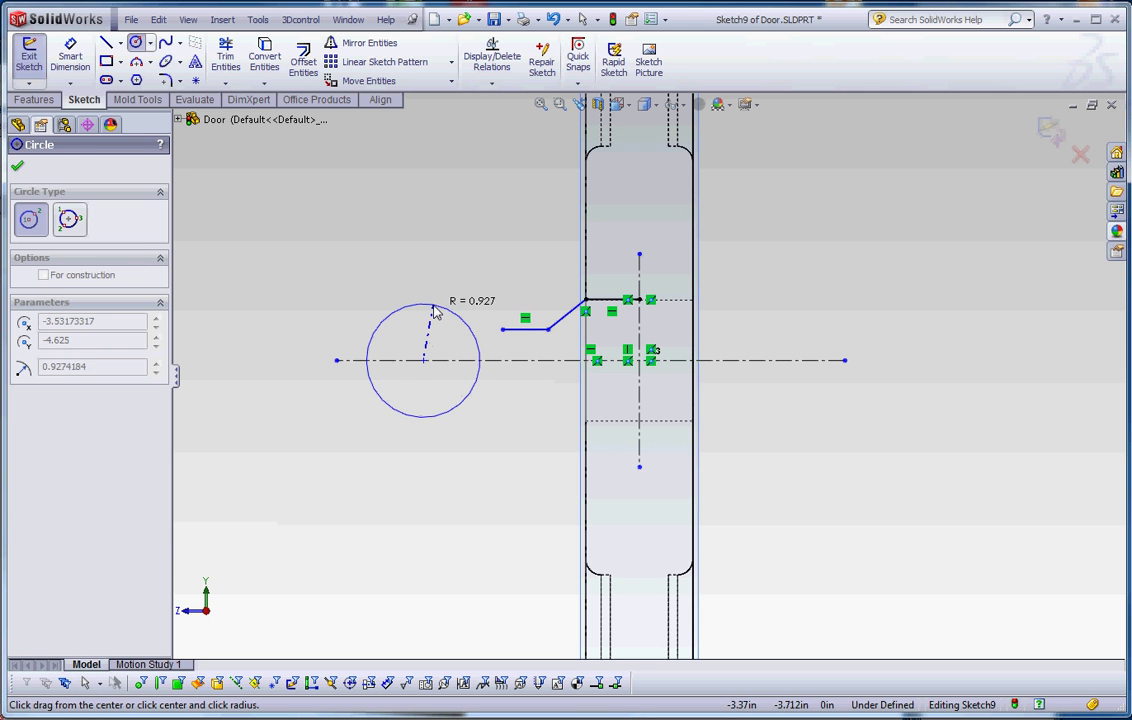
click(437, 300)
key(Escape)
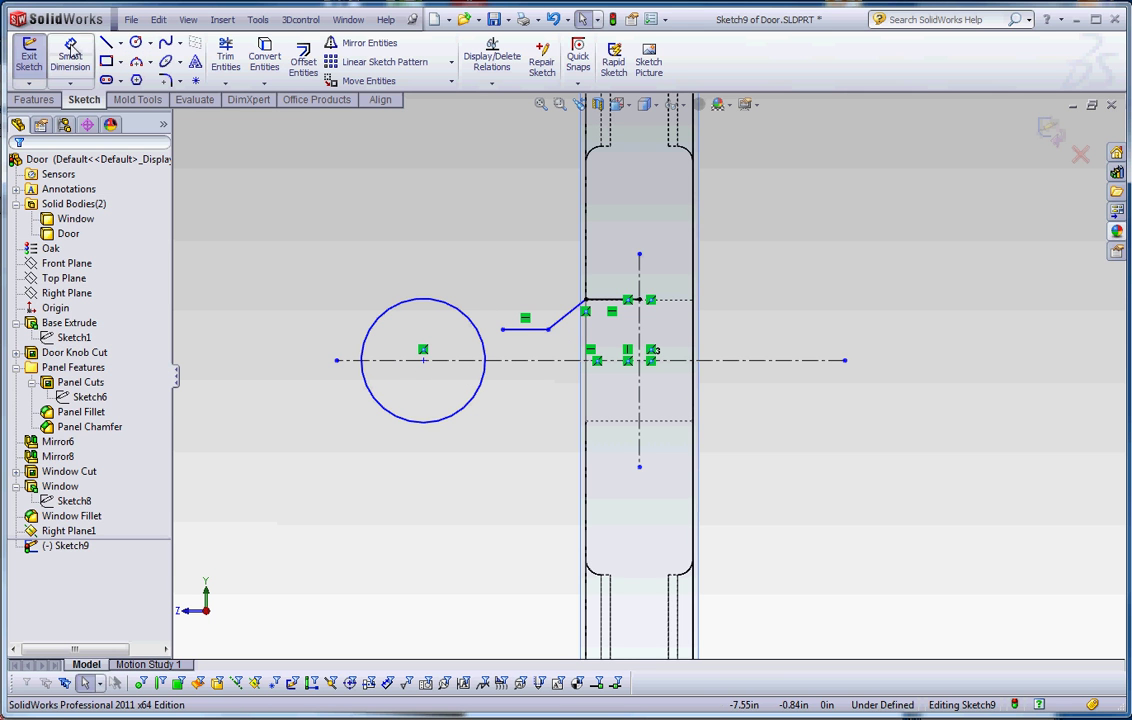
Dimension the circle centre 2.75 from the vertical centreline
click(71, 50)
click(440, 418)
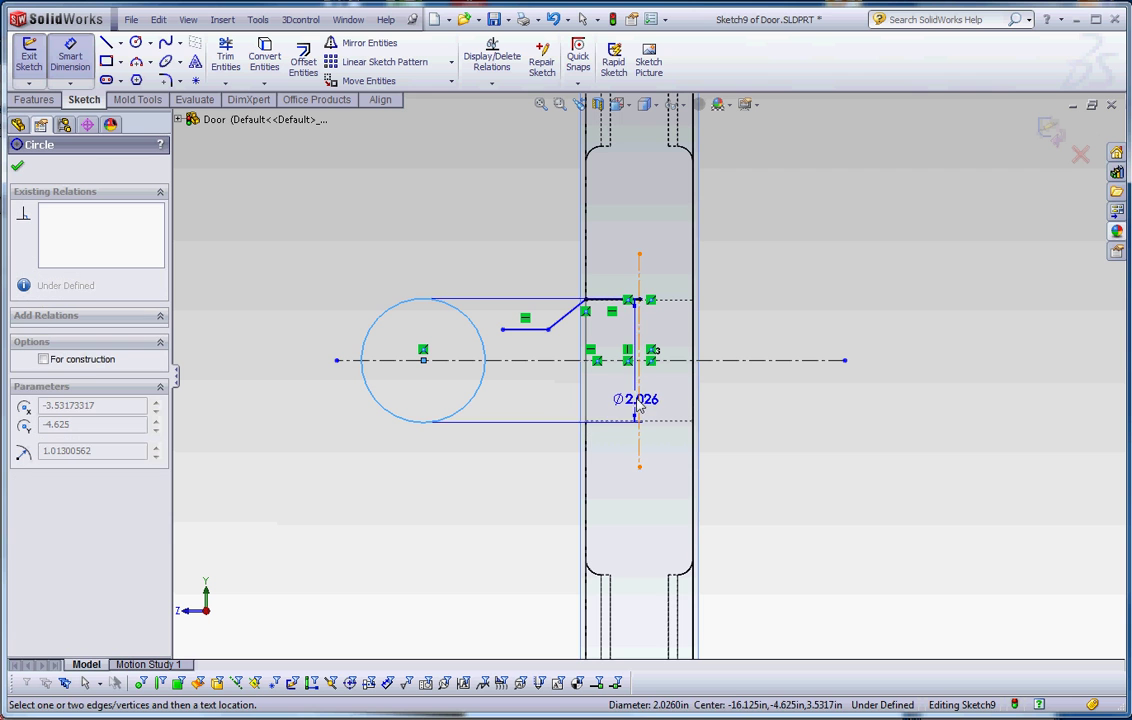
click(639, 404)
click(523, 410)
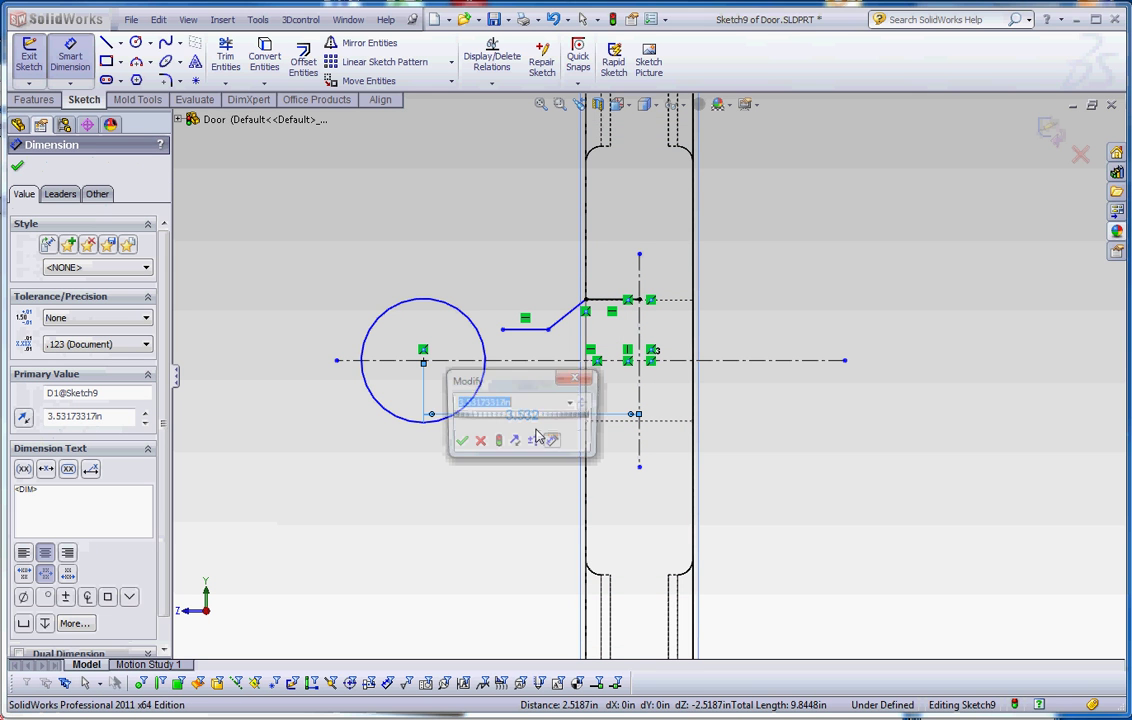
text(2.5)
key(Return)
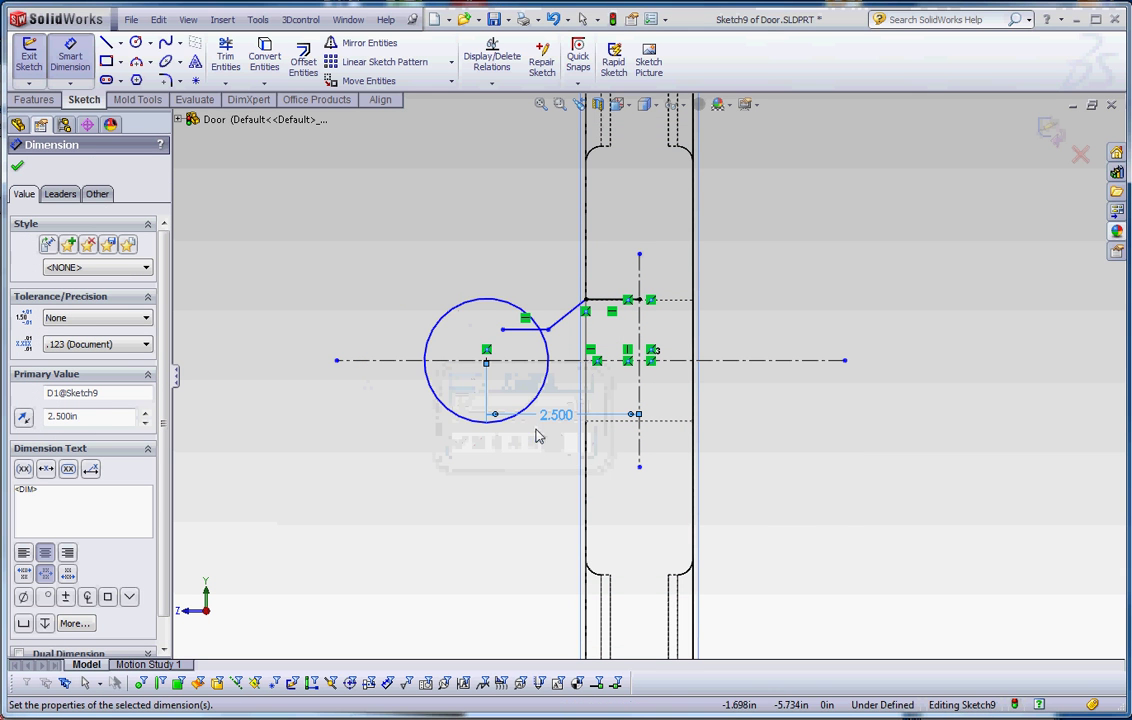
double_click(565, 420)
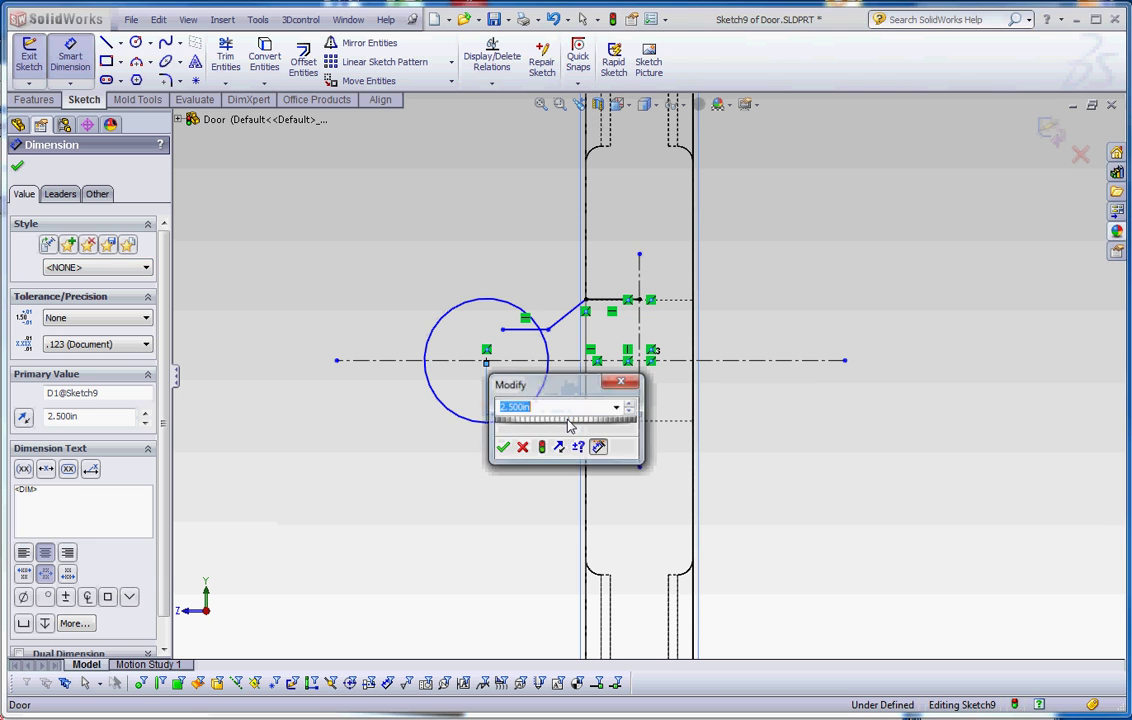
text(2.75)
key(Return)
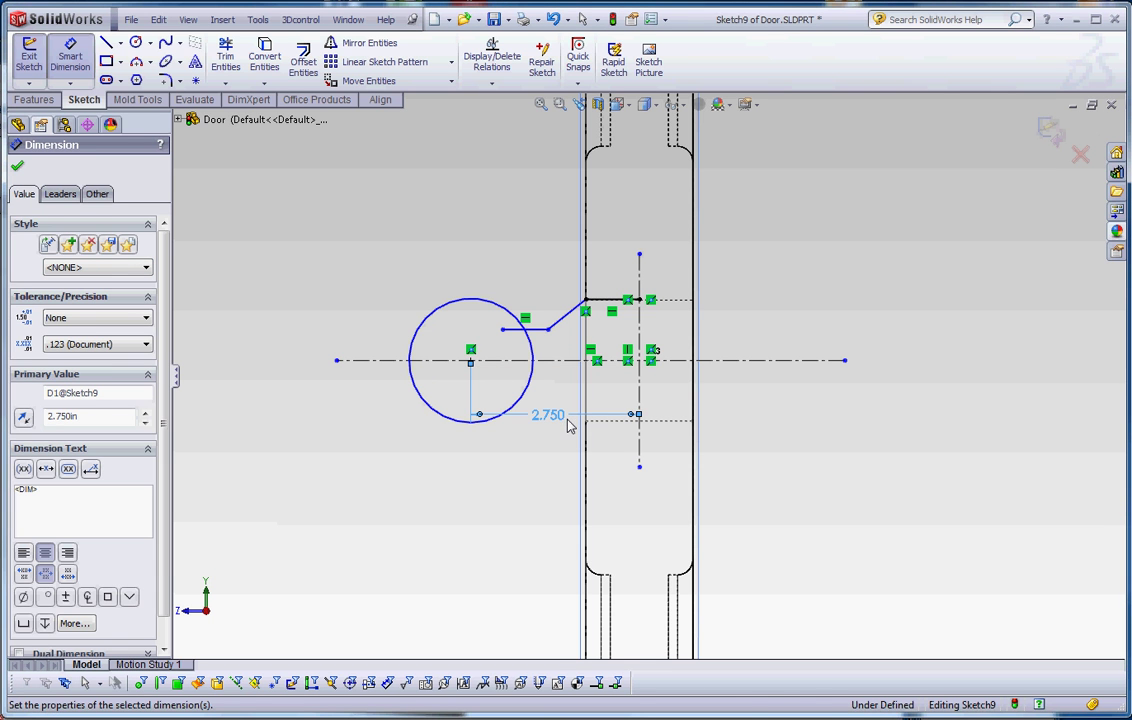
click(498, 227)
Dimension the knob profile circle to a diameter of 2
click(222, 60)
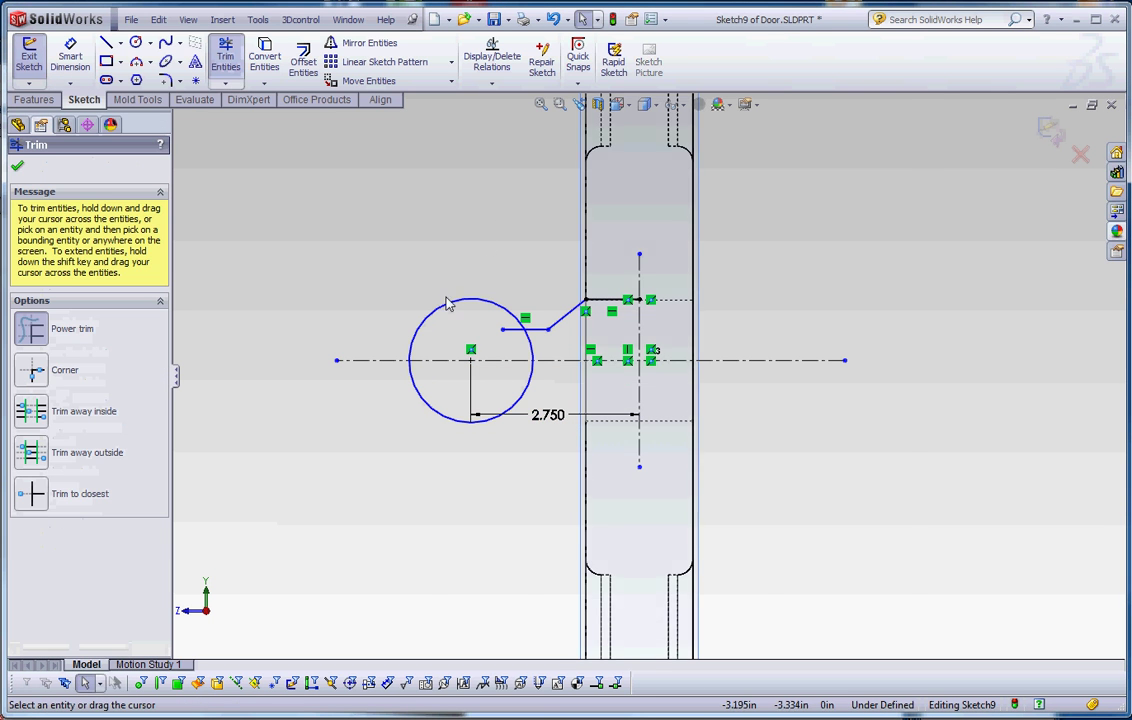
scroll(450, 303, down, 5)
scroll(655, 396, up, 3)
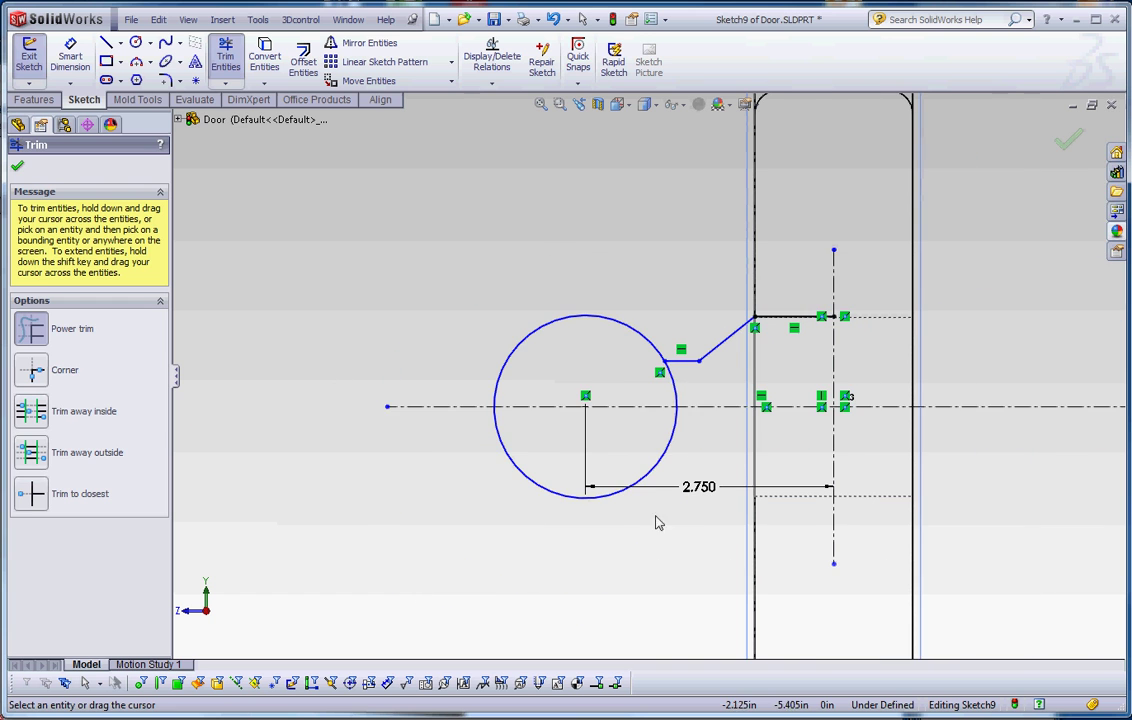
key(Escape)
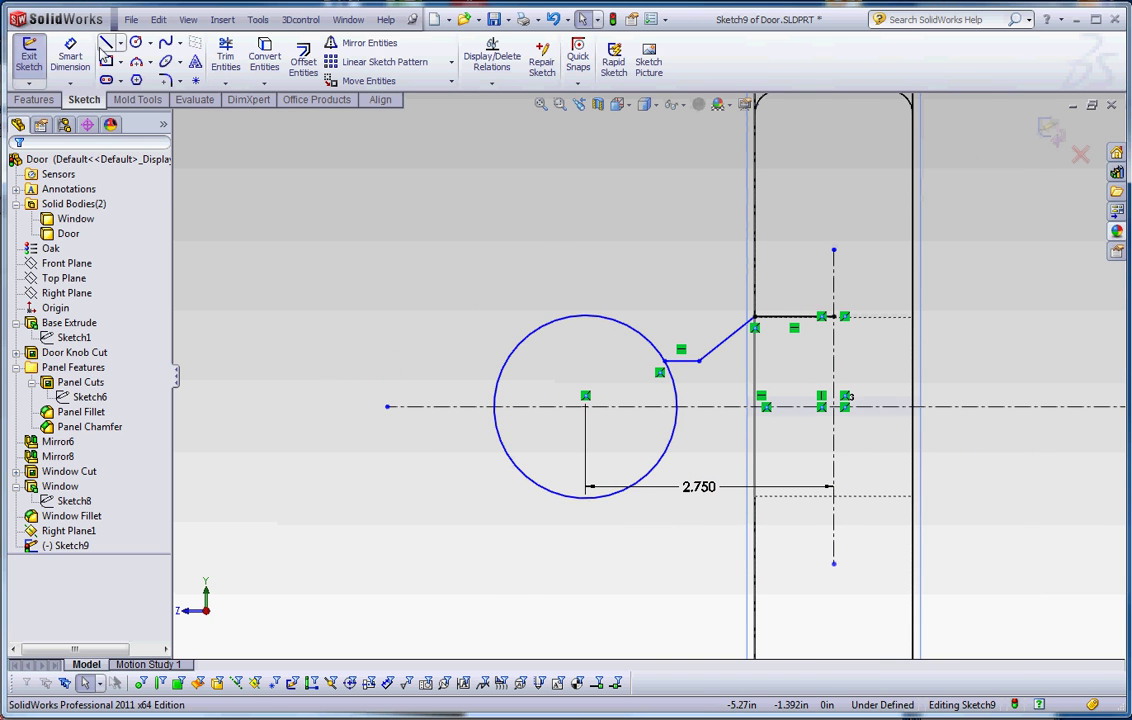
click(70, 52)
click(573, 322)
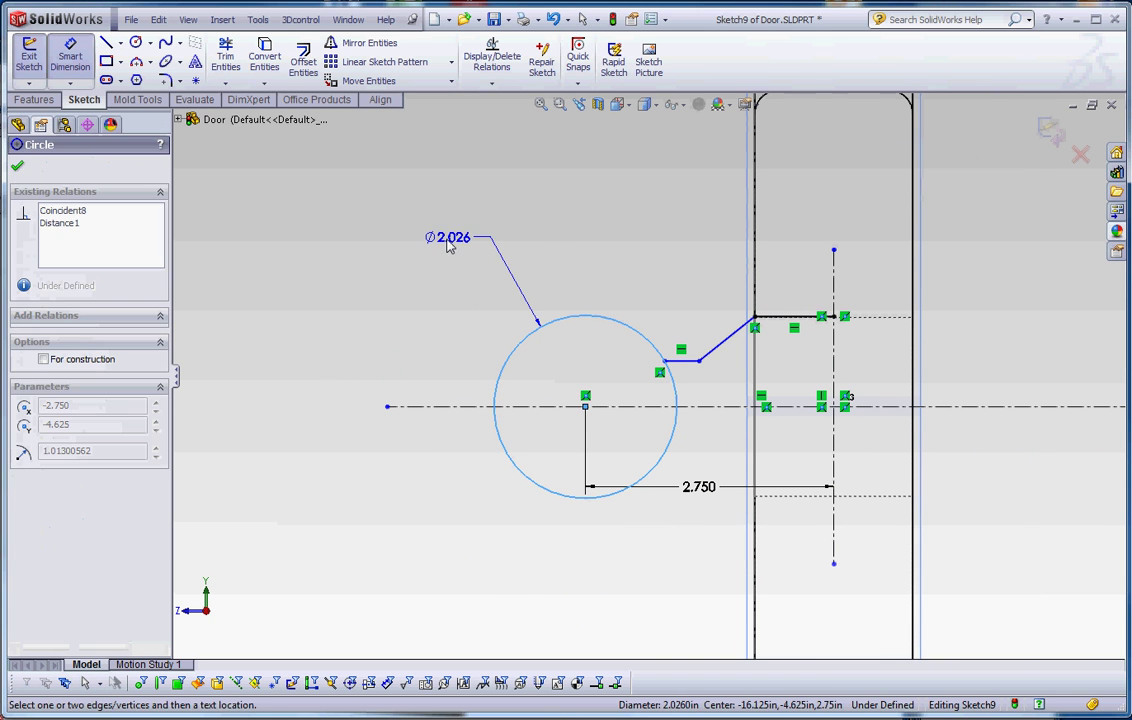
click(455, 240)
text(2.000in)
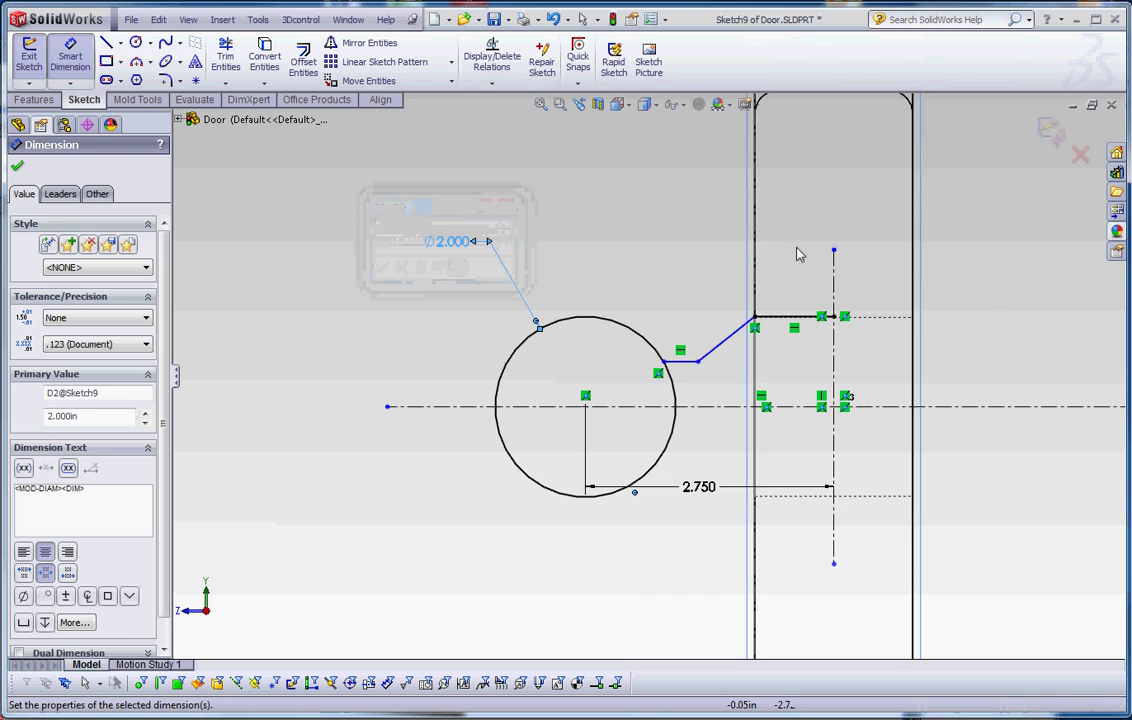
key(Return)
Dimension the short horizontal line's height above the centreline to 1
click(680, 361)
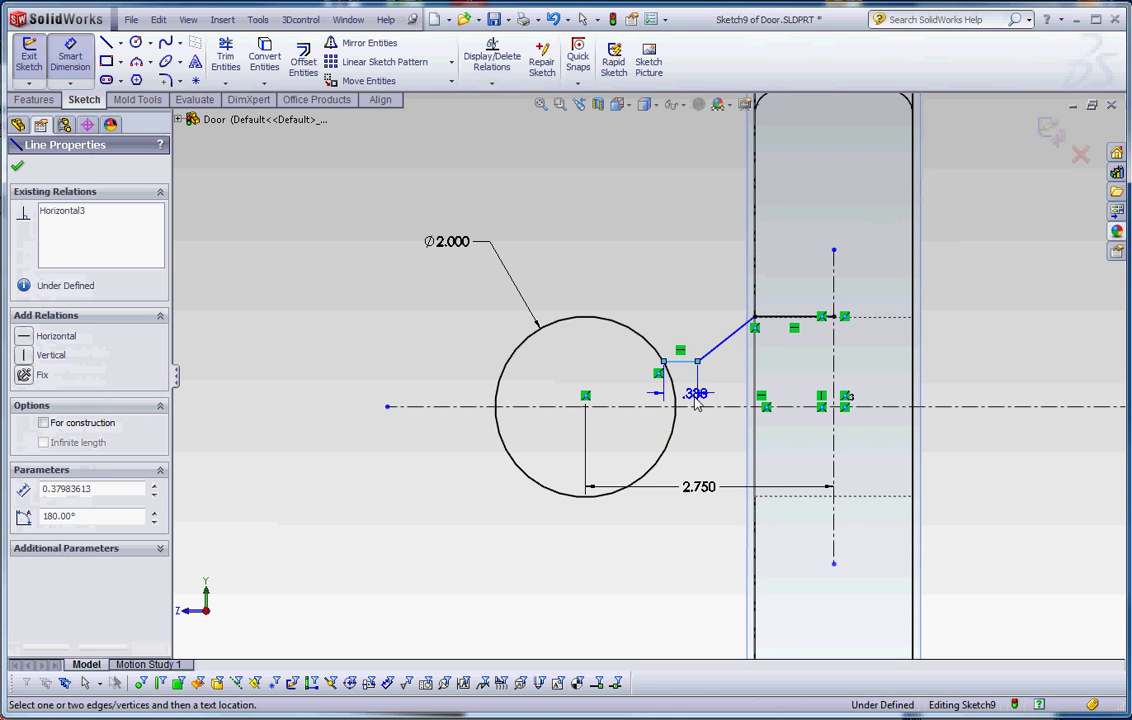
click(697, 407)
click(766, 450)
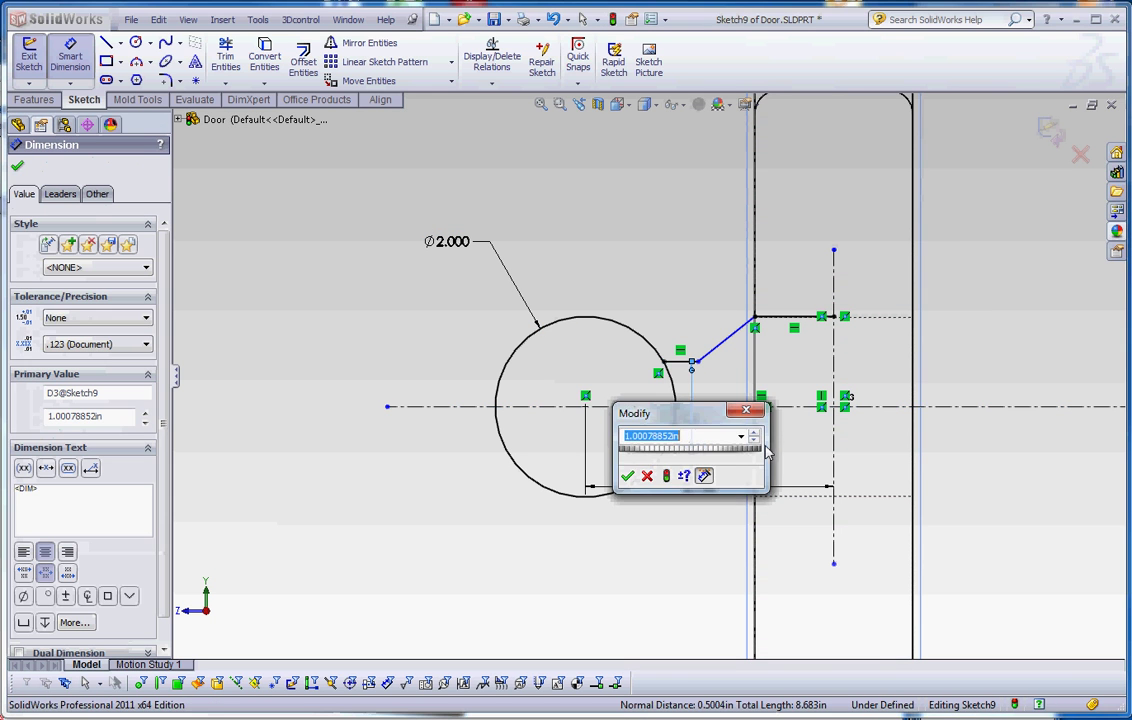
text(1)
key(Return)
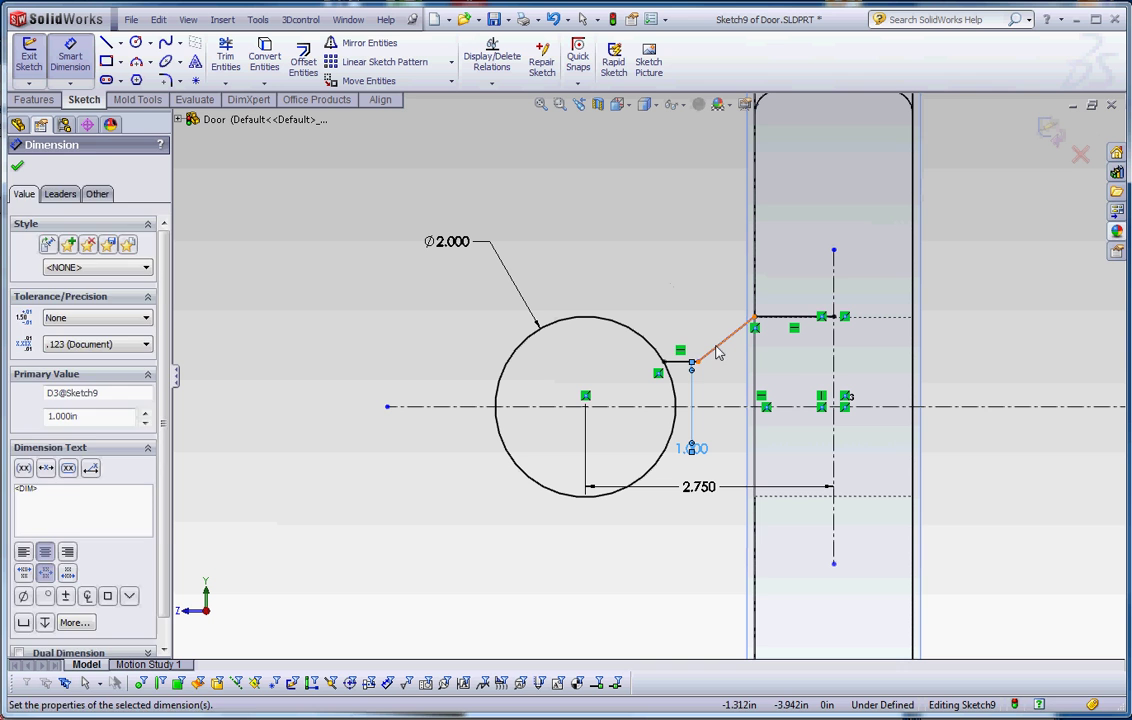
Set the angle between the angled line and the short line to 135°
click(717, 350)
click(680, 361)
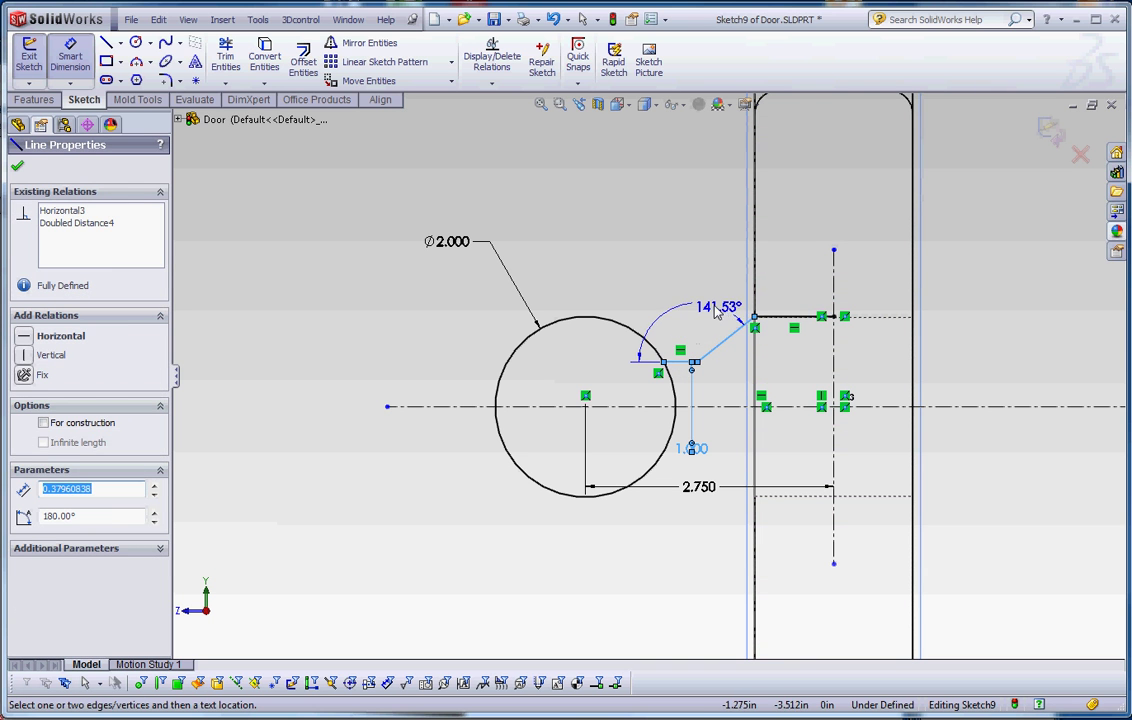
click(655, 305)
text(135)
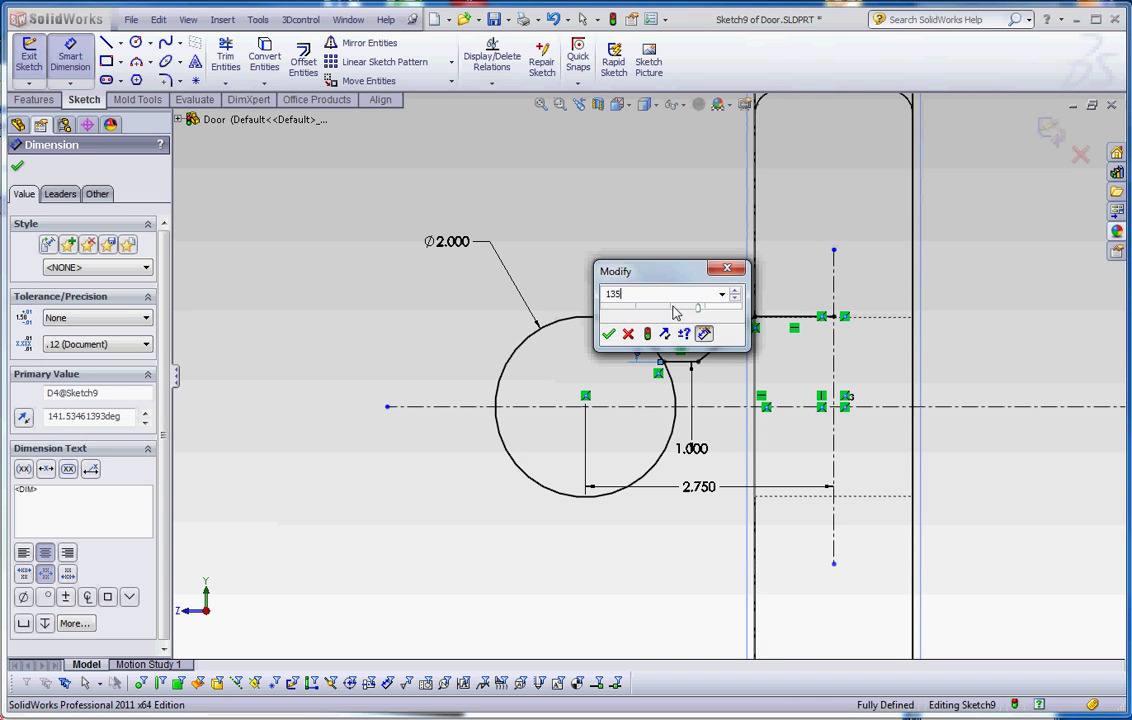
key(Return)
click(695, 387)
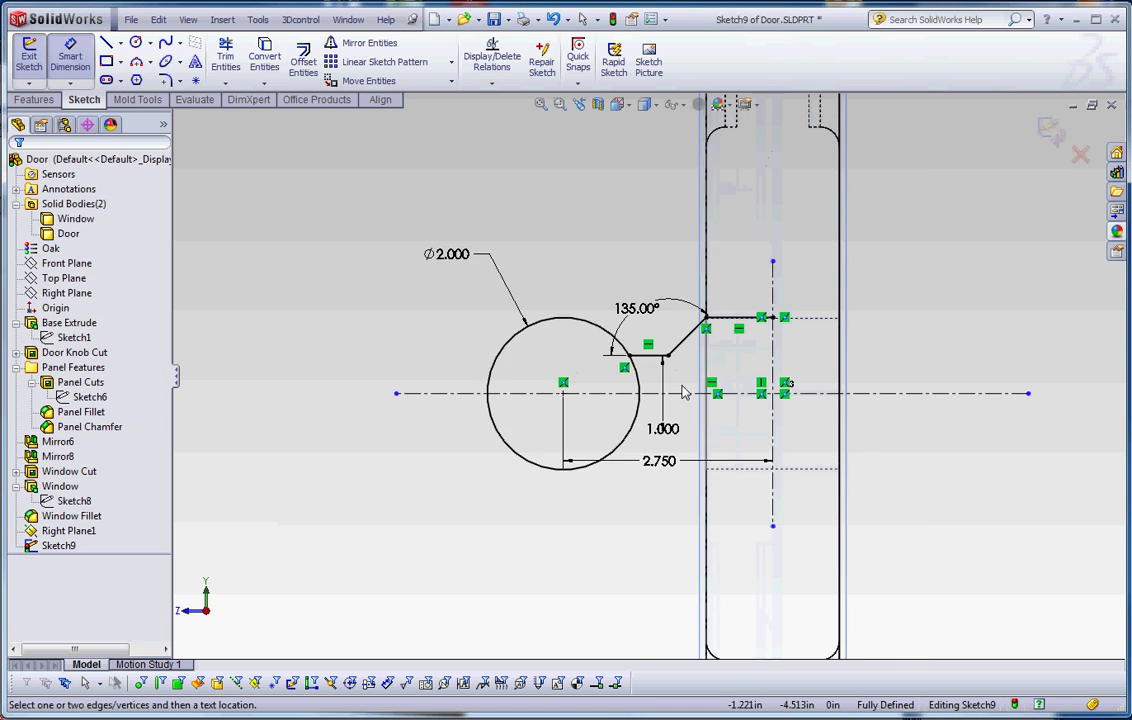
scroll(683, 392, down, 2)
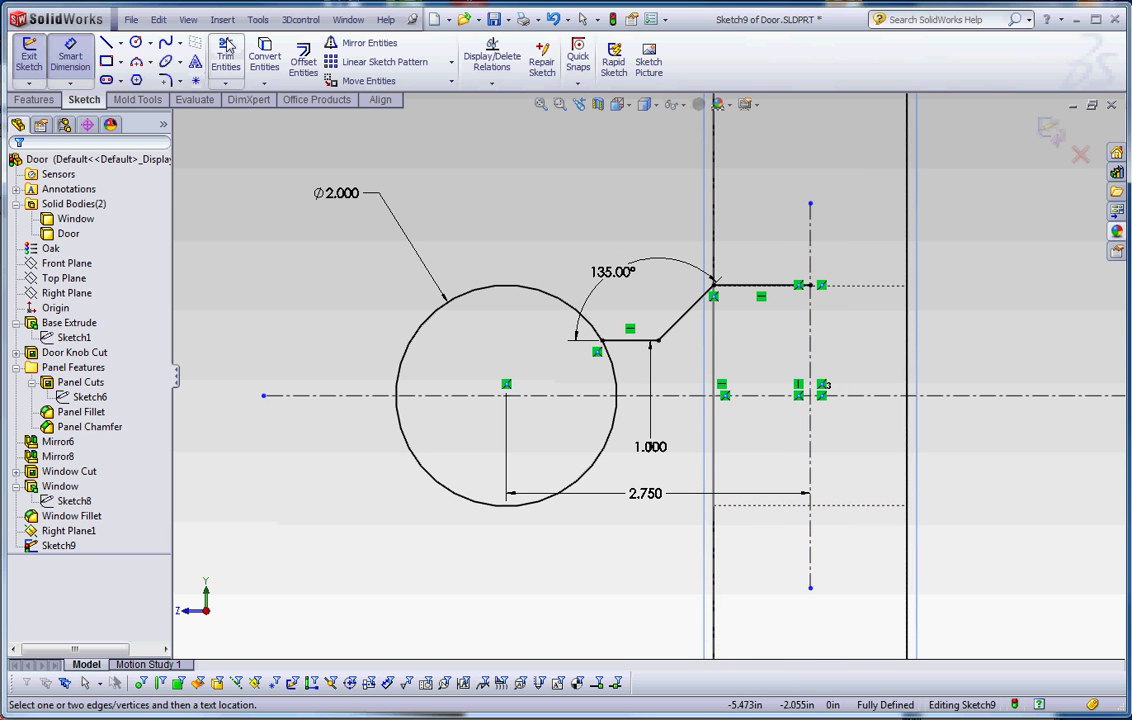
Trim away the circle's lower half, leaving a 150° upper arc
click(225, 55)
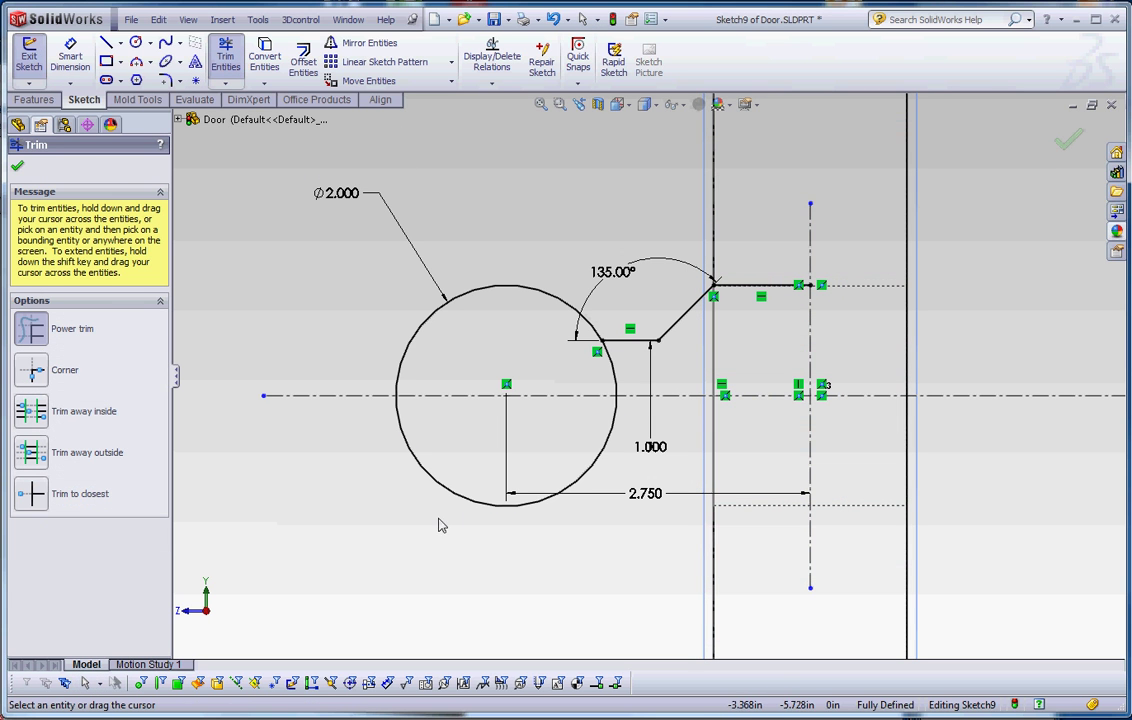
drag(440, 522, 468, 463)
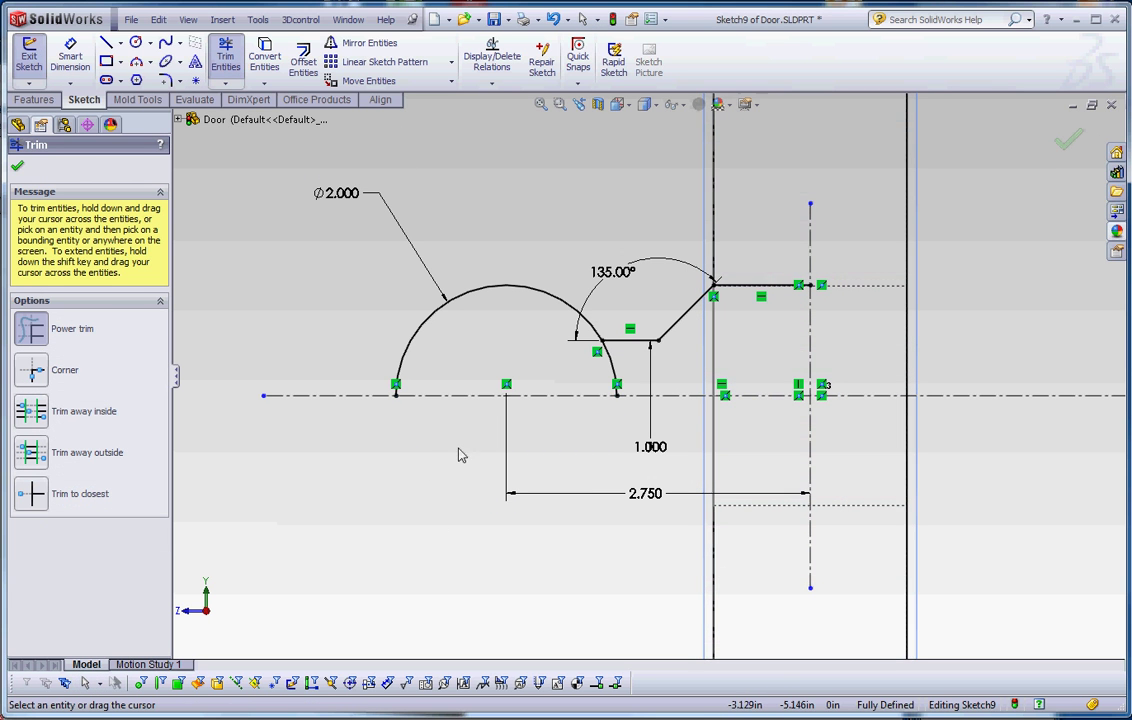
scroll(455, 437, down, 3)
scroll(675, 370, up, 5)
scroll(675, 370, down, 5)
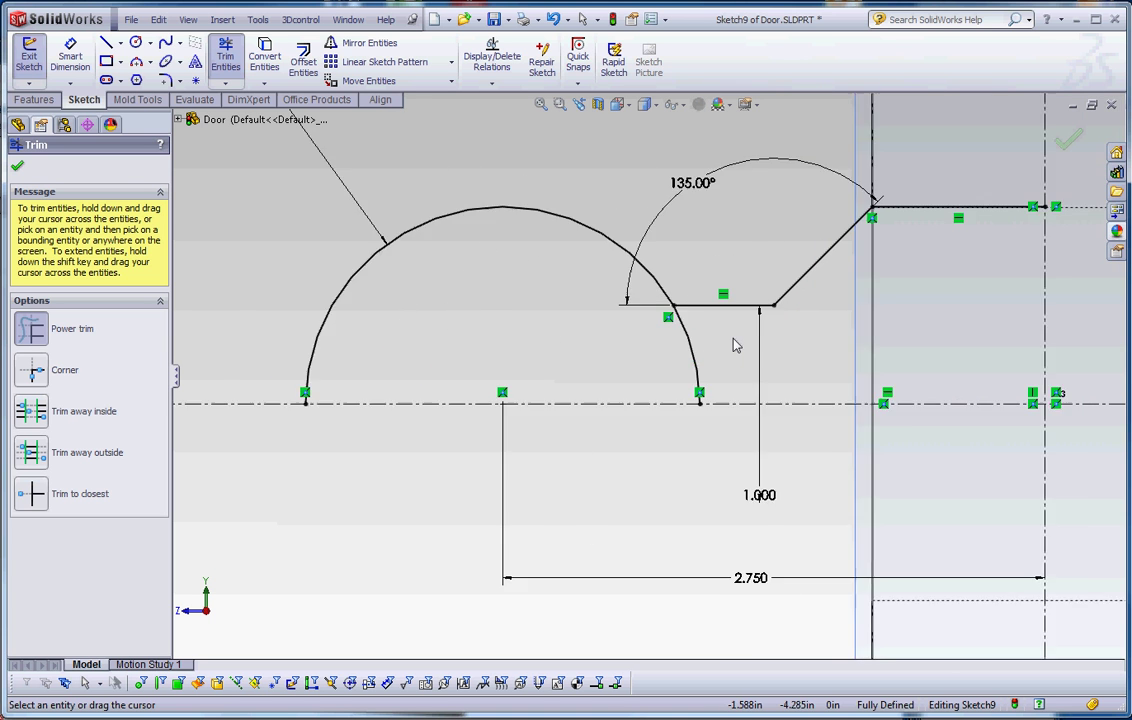
scroll(702, 392, up, 5)
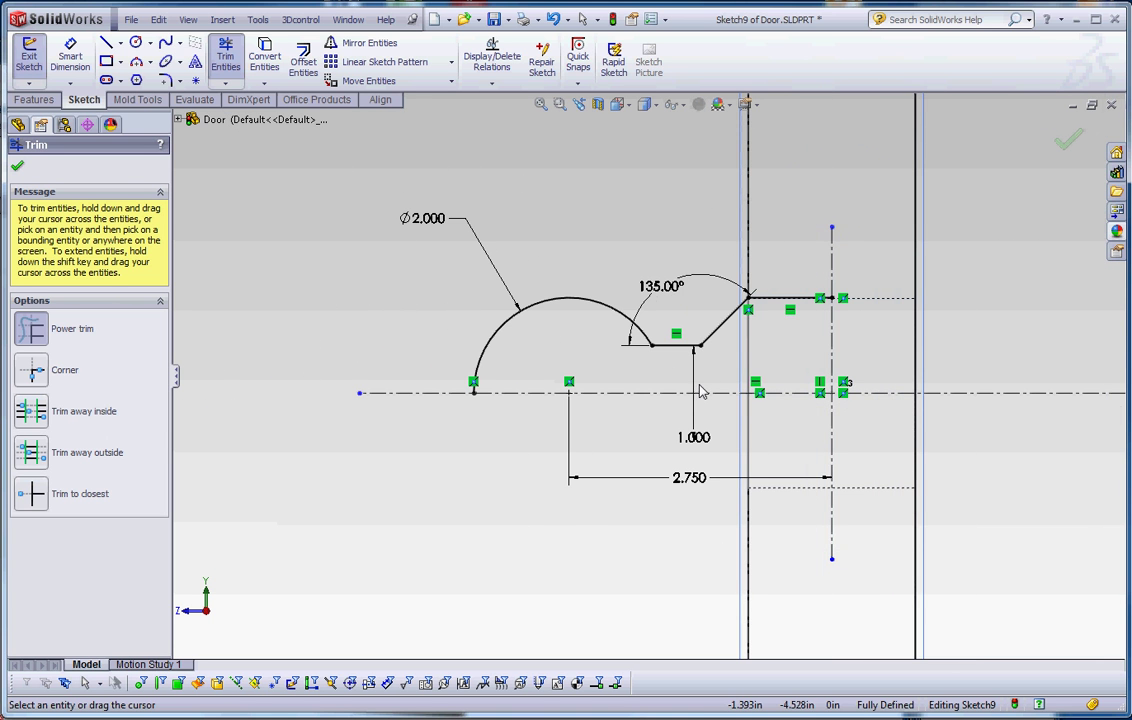
scroll(560, 595, up, 4)
scroll(570, 420, down, 6)
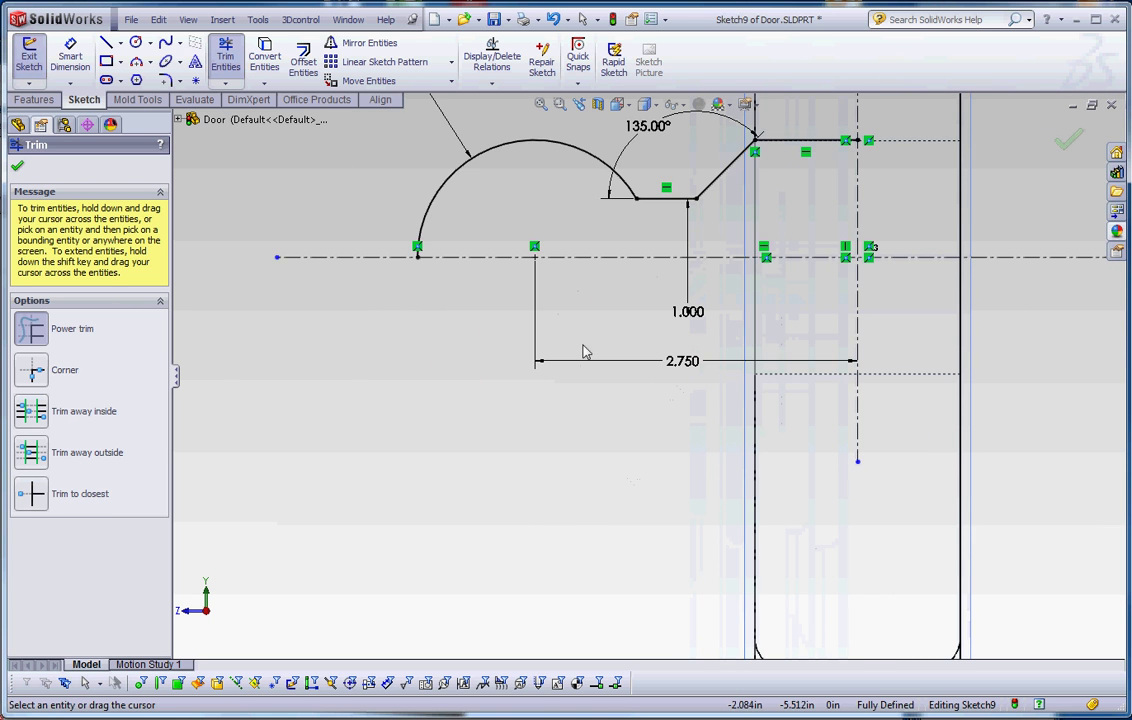
key(Escape)
Select the arc-and-line chain plus the vertical centreline and mirror the profile across it
right_click(434, 212)
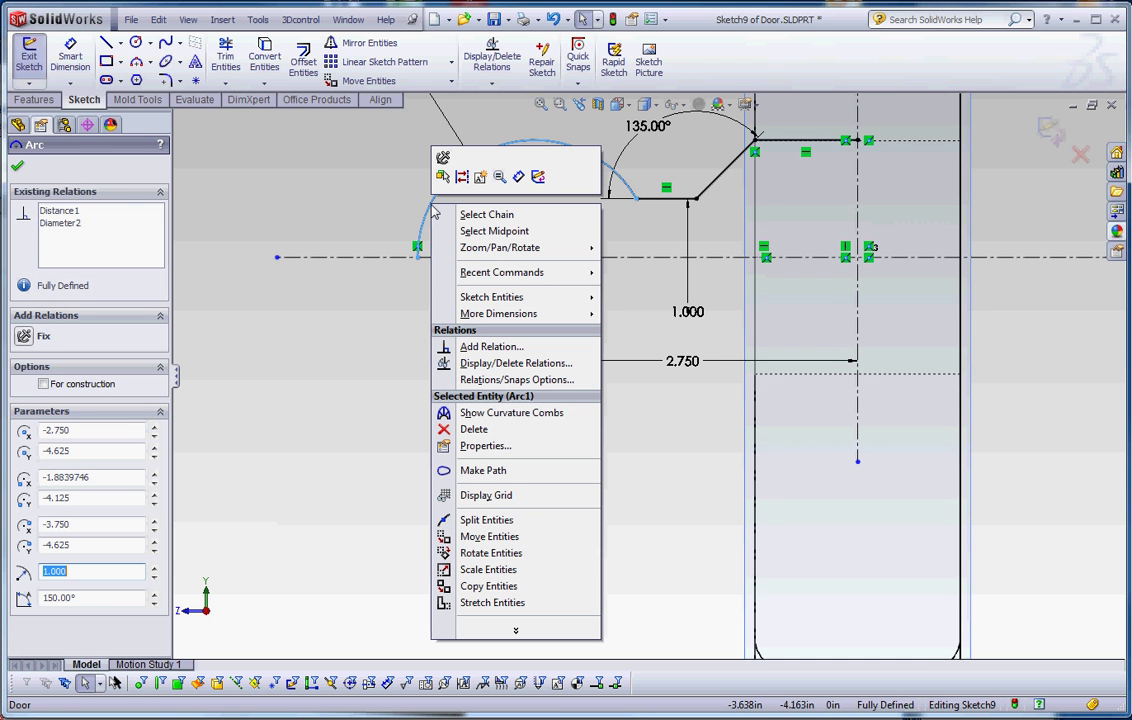
click(487, 215)
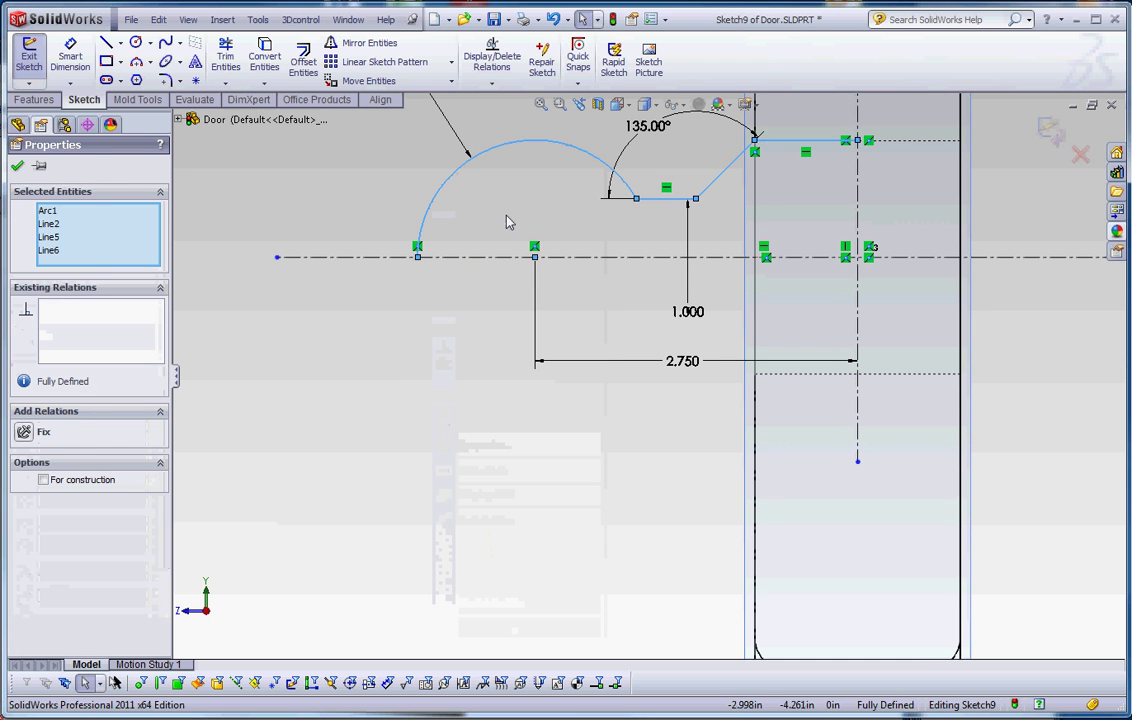
ctrl+click(857, 232)
click(369, 42)
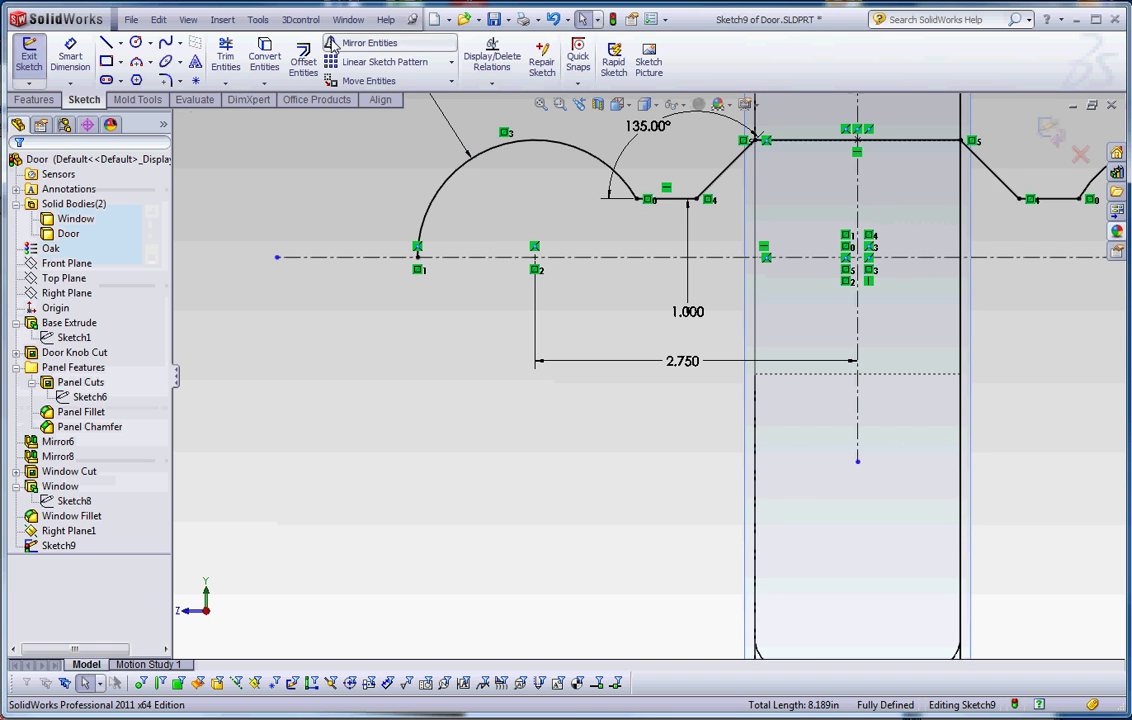
scroll(649, 374, up, 2)
scroll(652, 581, up, 3)
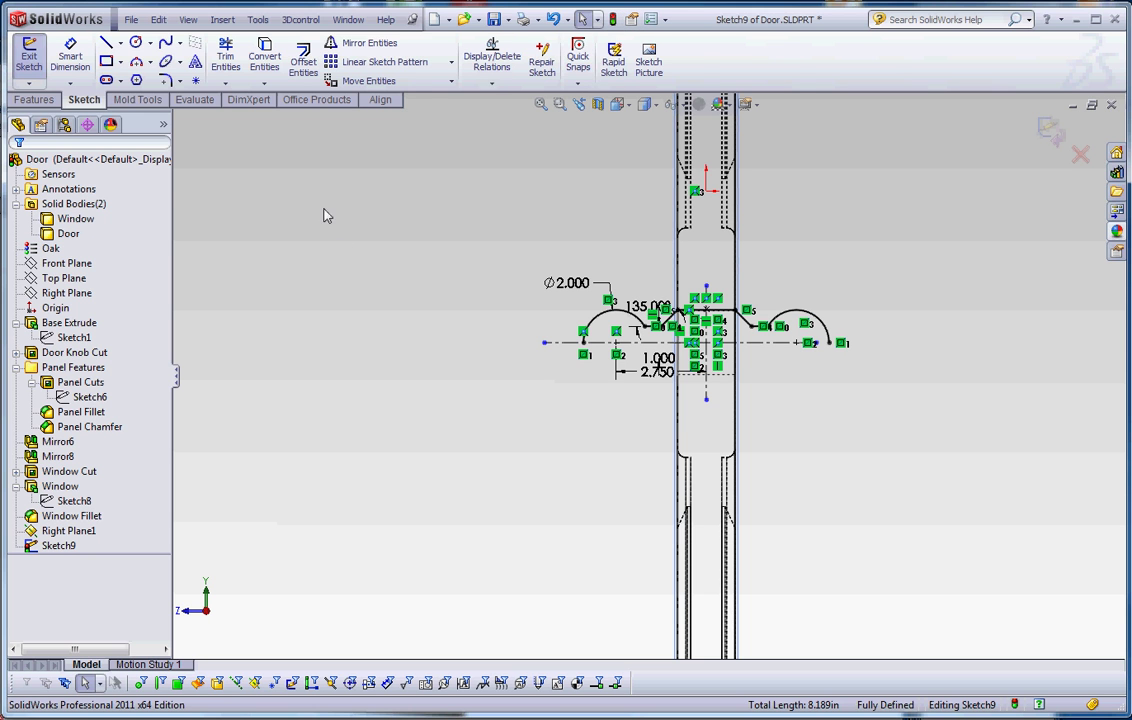
Revolve the closed knob sketch 360° about its centreline with Merge result unchecked
click(34, 100)
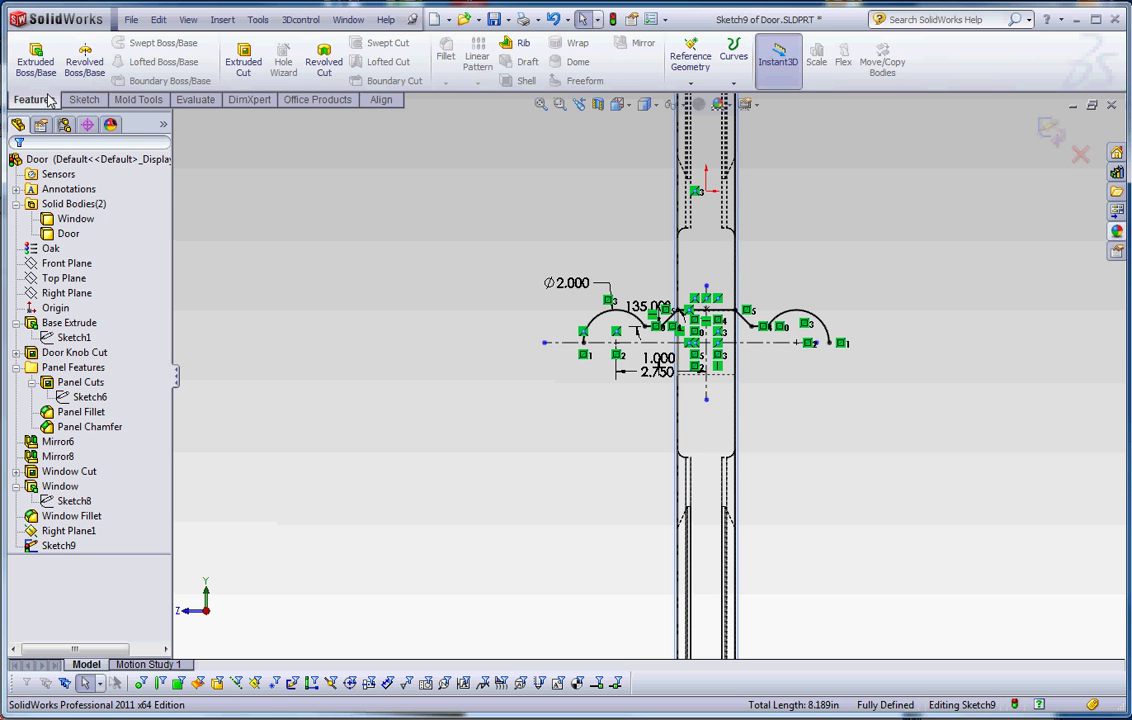
click(84, 60)
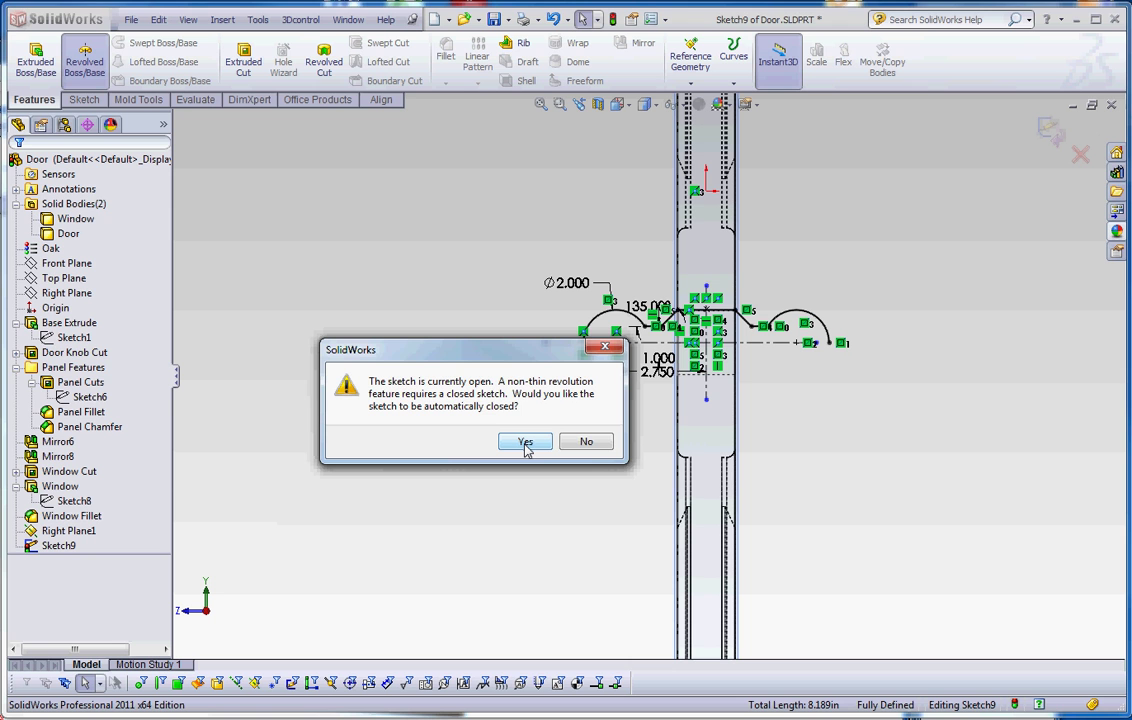
click(526, 443)
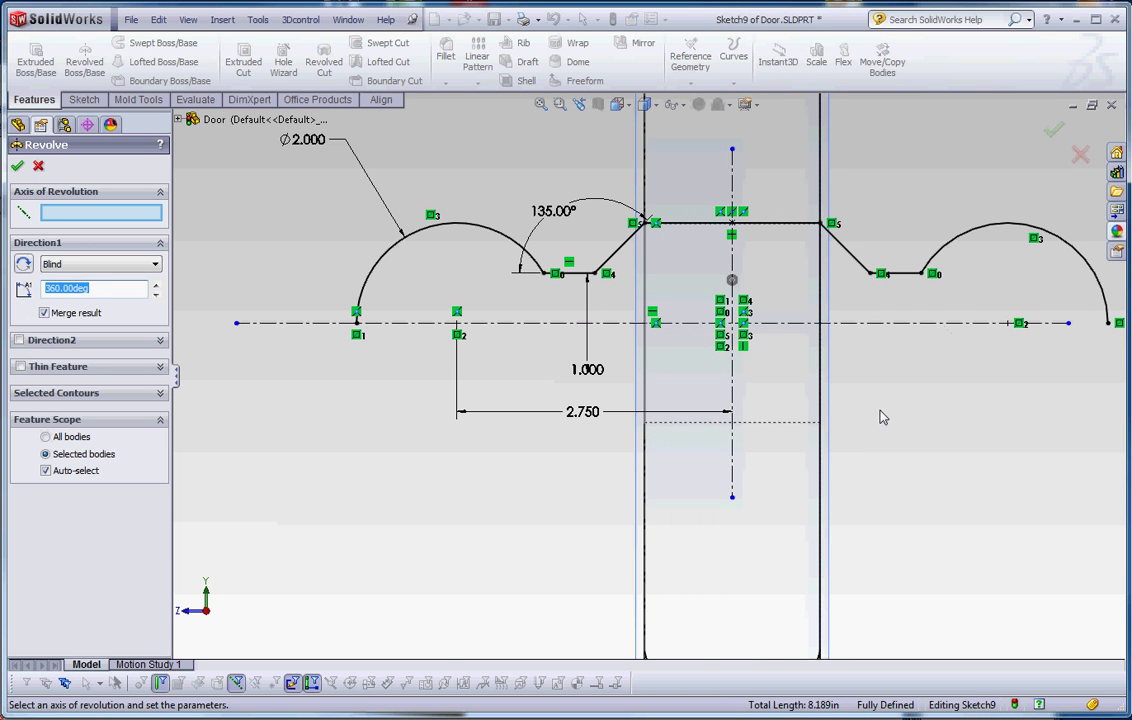
key(z)
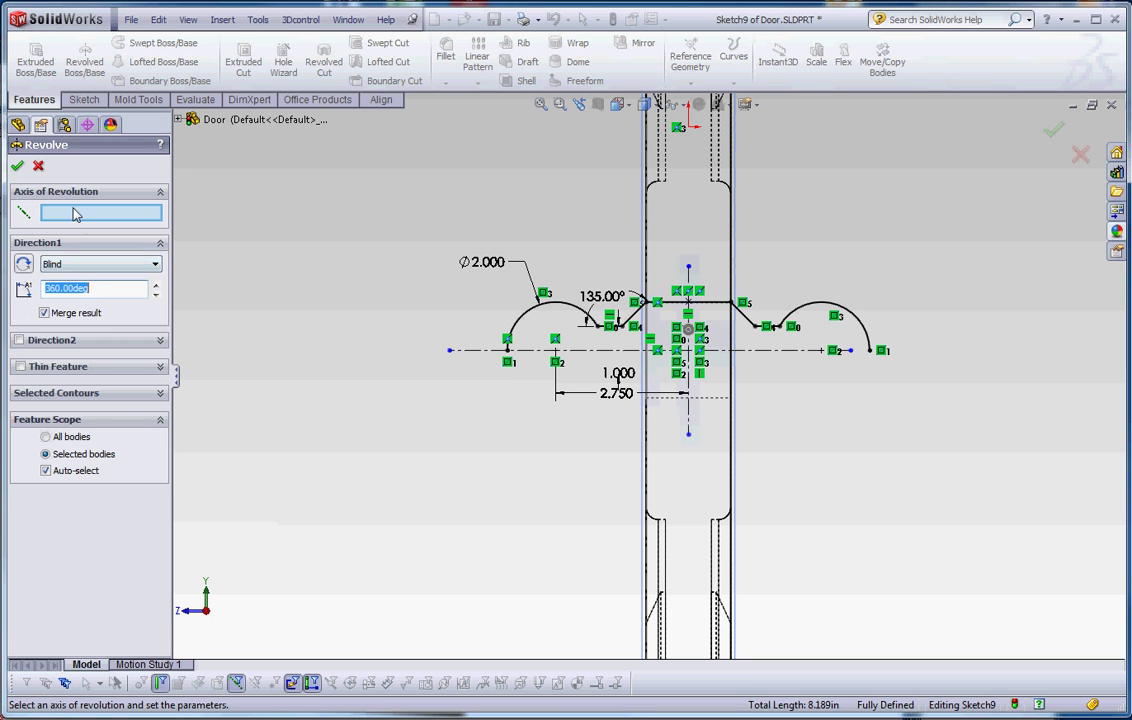
click(477, 351)
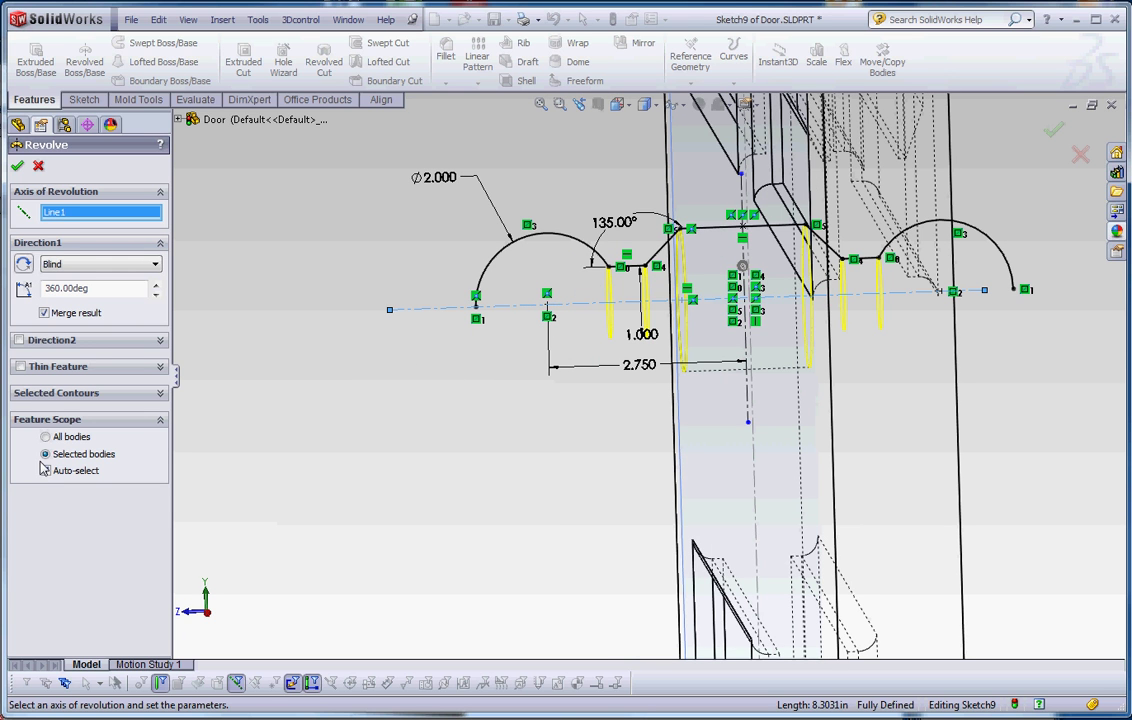
click(44, 313)
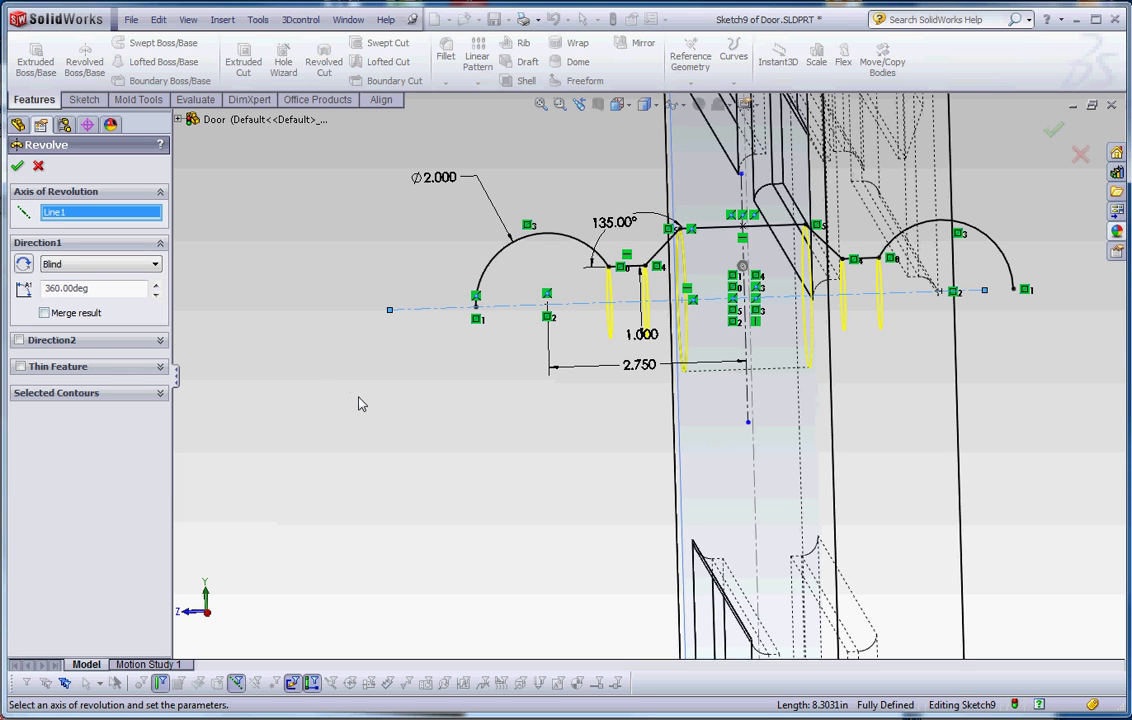
click(17, 167)
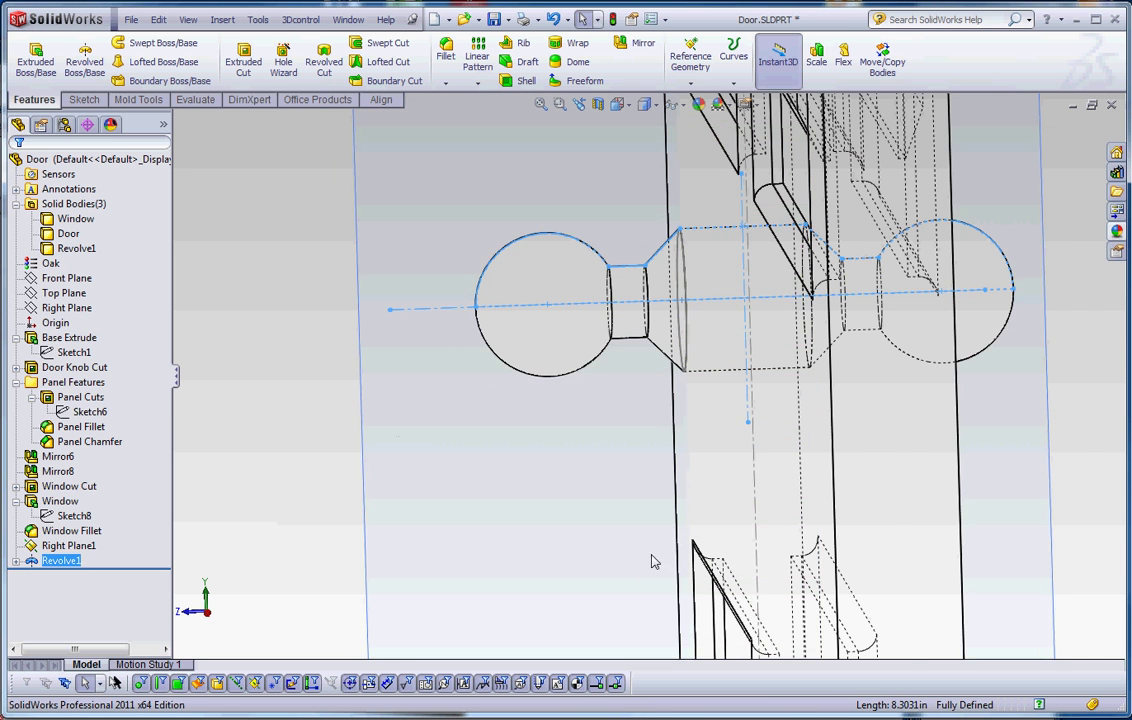
Orbit to an angled view and switch the display style to Shaded
middle_drag(652, 561, 985, 493)
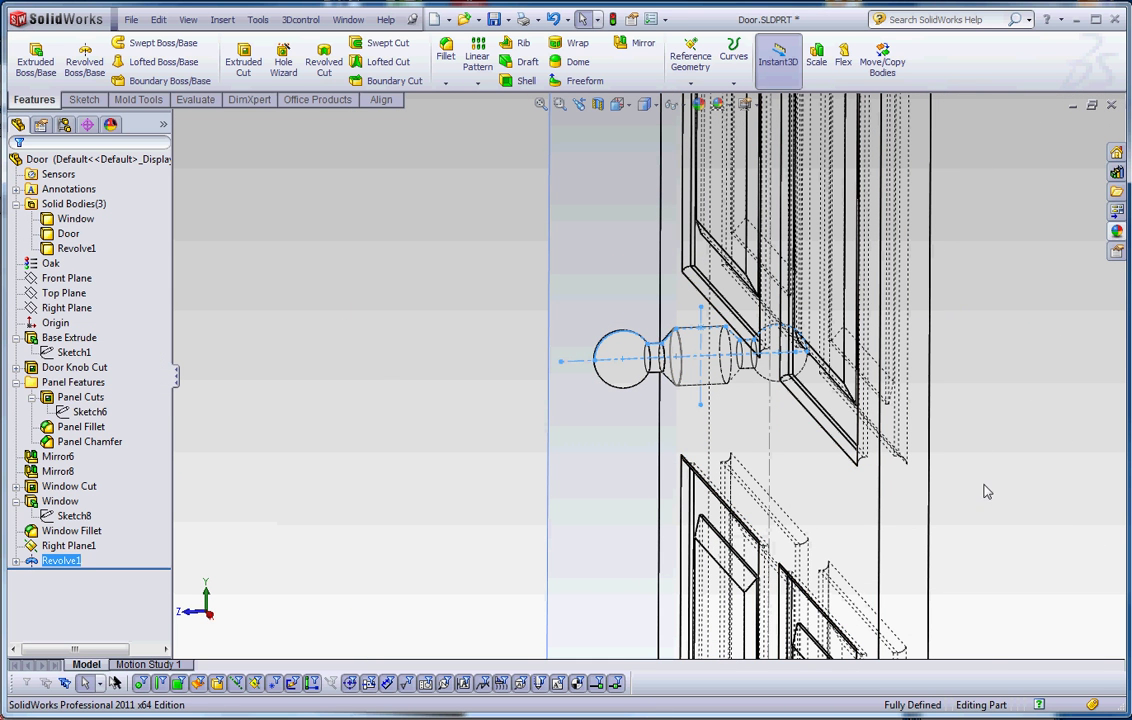
click(655, 108)
click(656, 166)
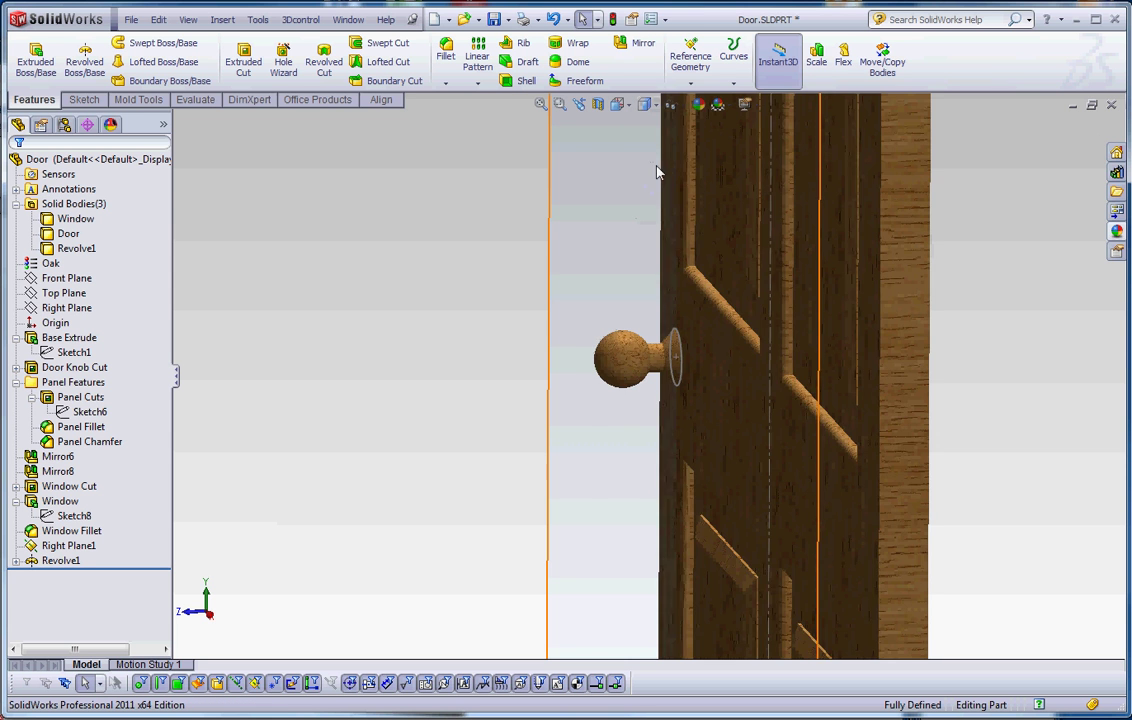
Turn and zoom the door to inspect the new knob, then select Revolve1
middle_drag(893, 553, 1049, 536)
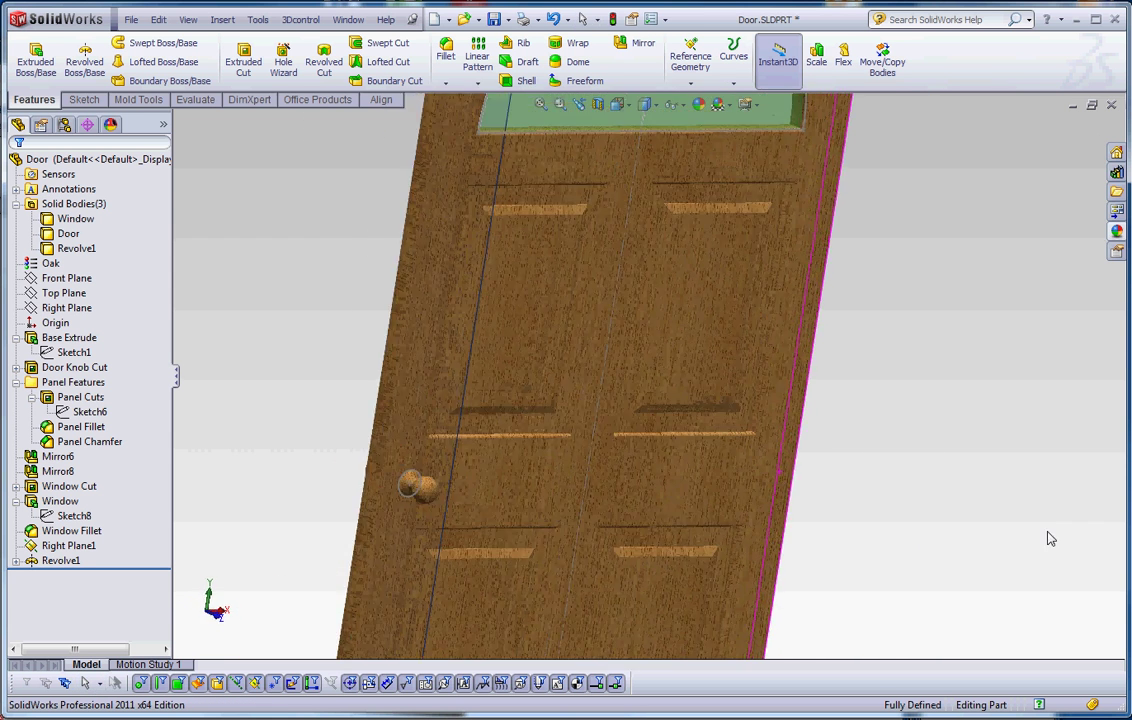
scroll(378, 509, up, 3)
scroll(376, 509, up, 3)
click(897, 323)
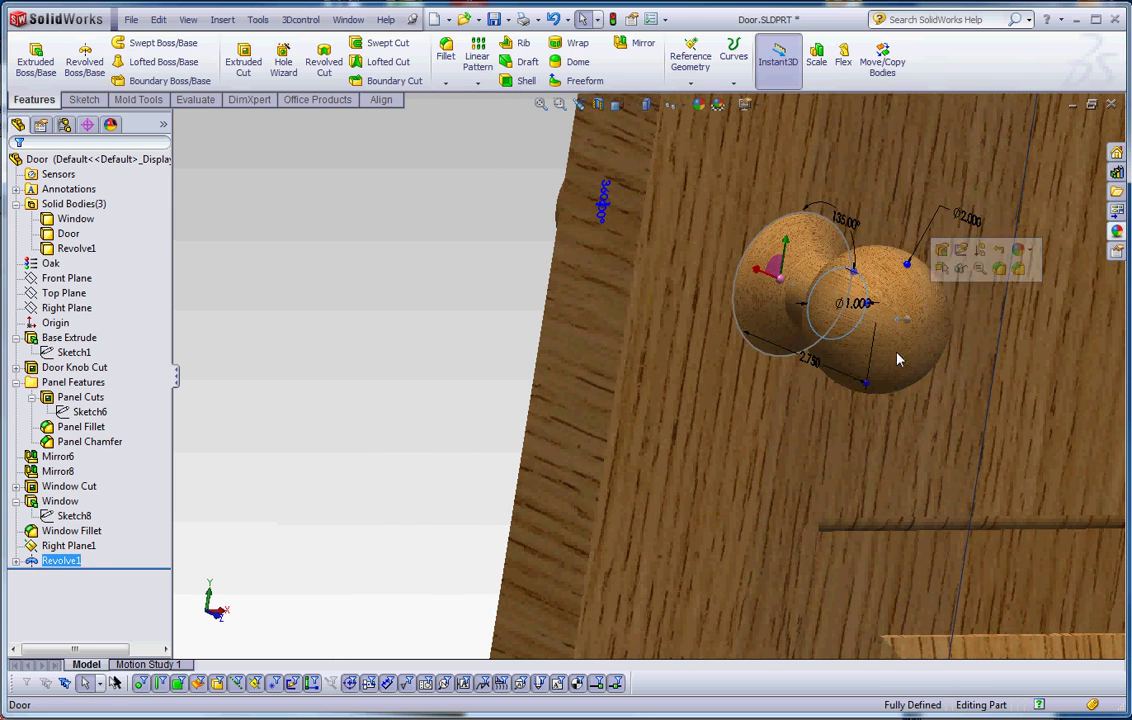
scroll(588, 331, down, 3)
click(588, 331)
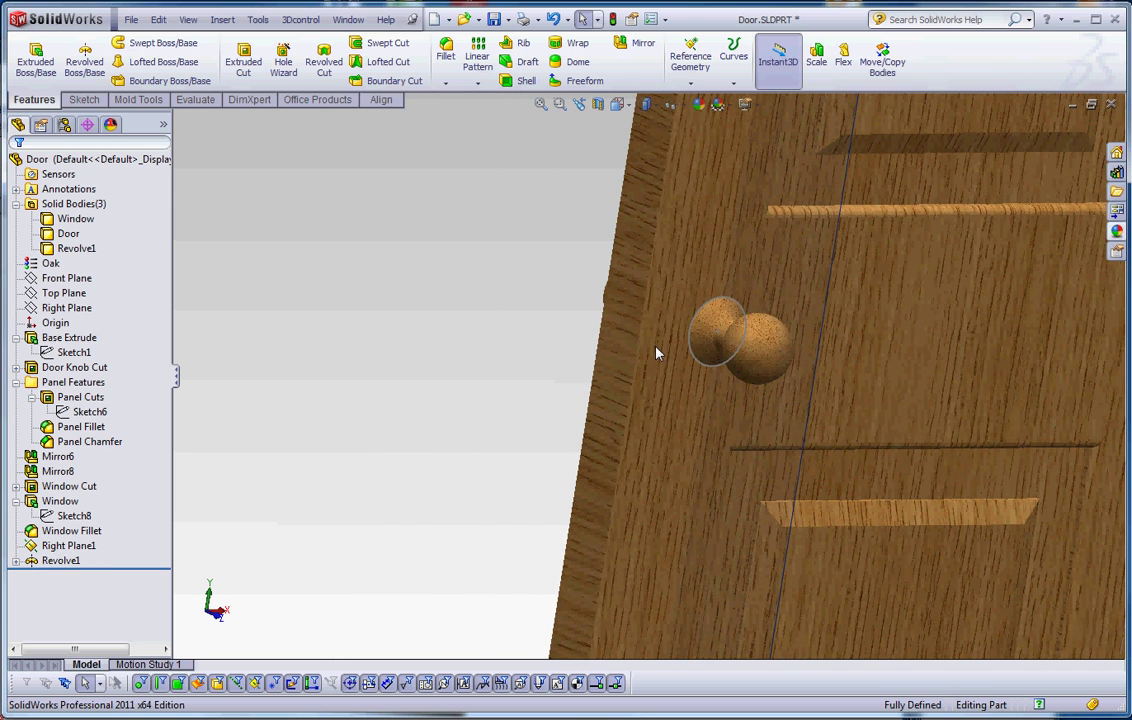
click(62, 561)
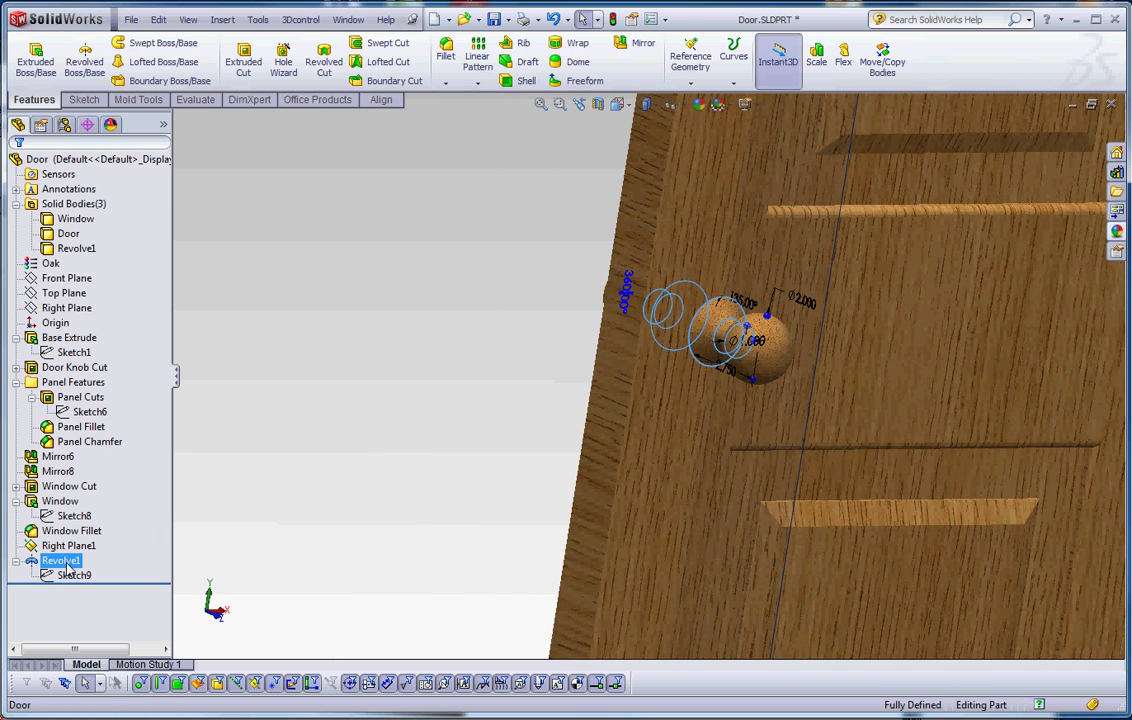
Rename the Revolve1 feature to 'Door Knob'
click(62, 561)
text(Do)
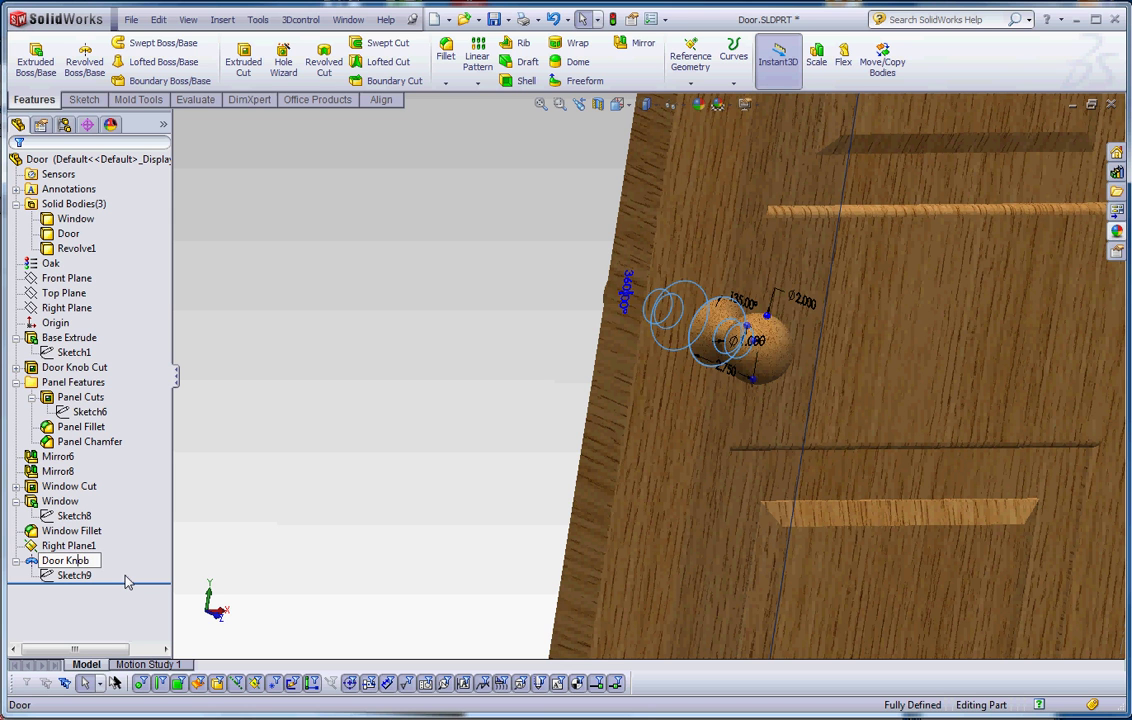
text(or Knob)
key(Return)
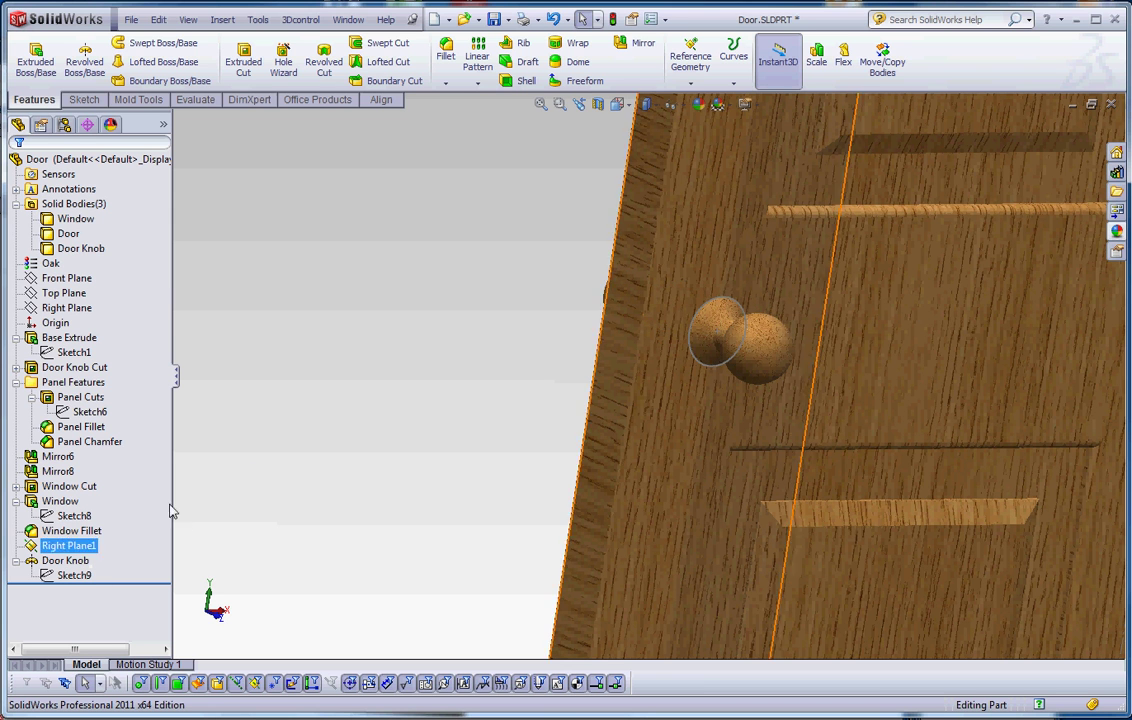
click(73, 220)
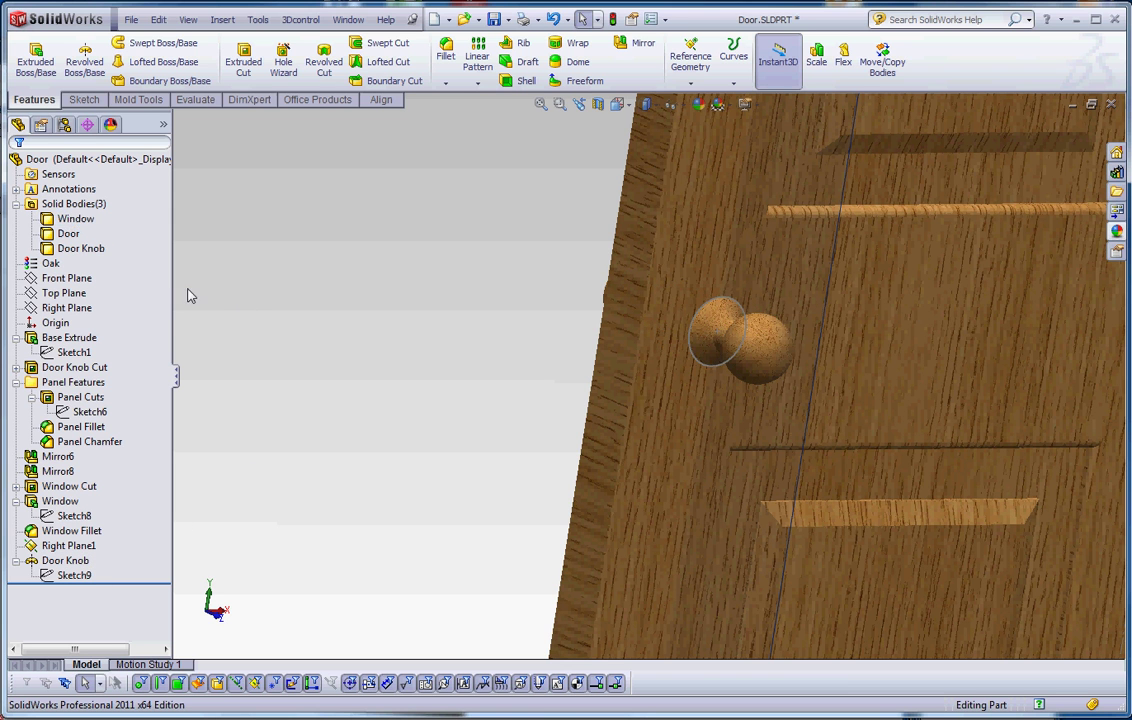
Apply the Metal > Brass polished brass appearance to the Door Knob body
click(66, 234)
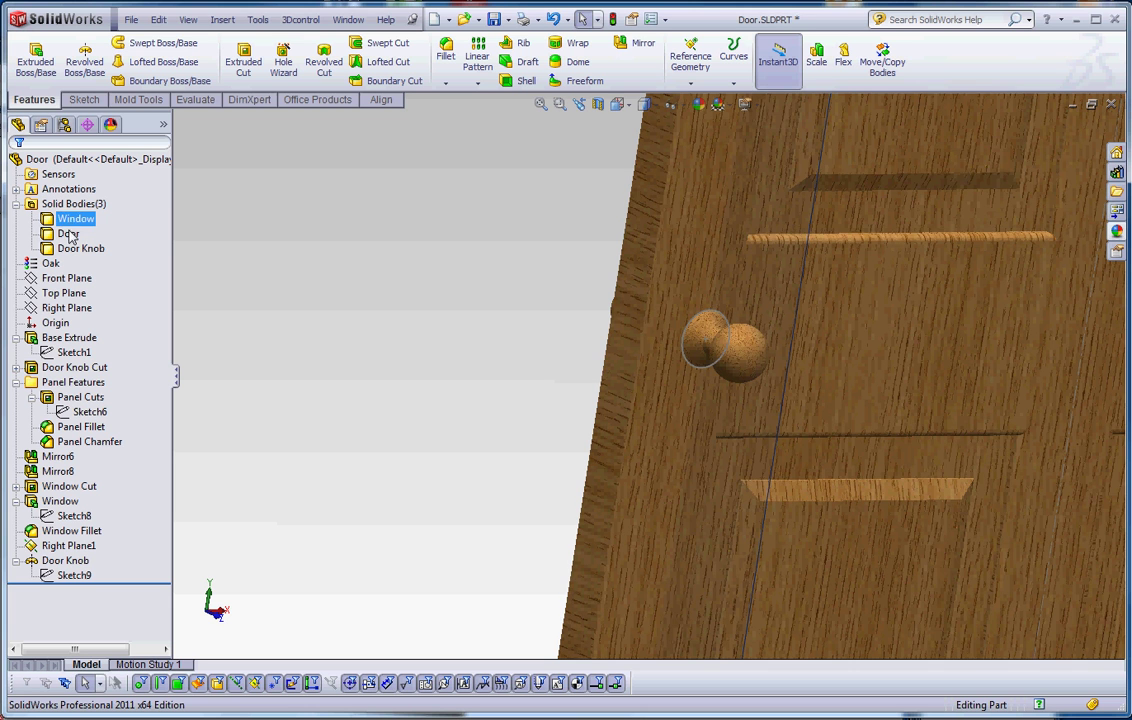
click(85, 248)
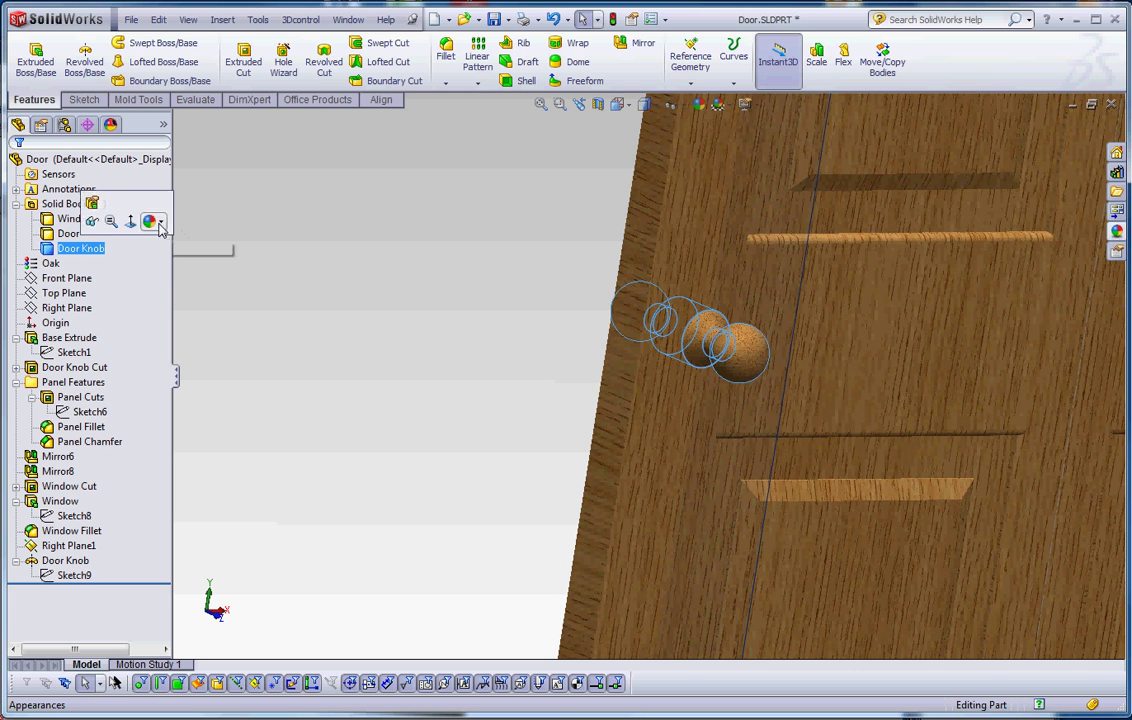
click(1117, 233)
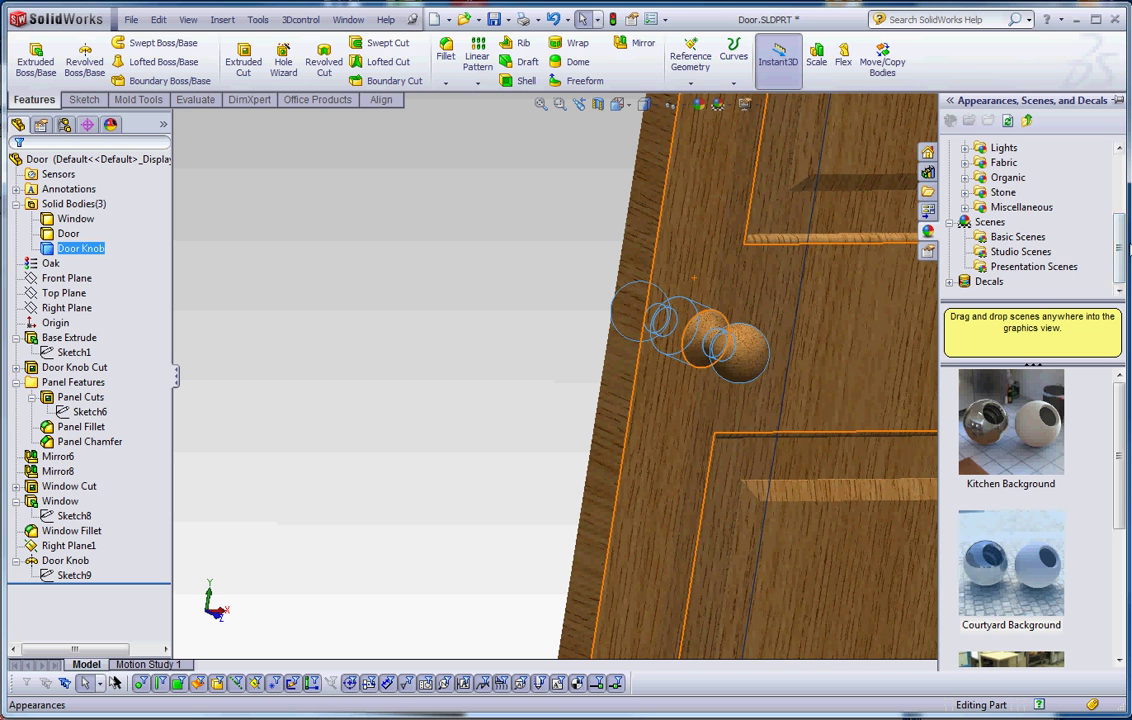
mouse_move(1120, 253)
mouse_down()
mouse_move(1120, 208)
mouse_move(1100, 196)
mouse_up()
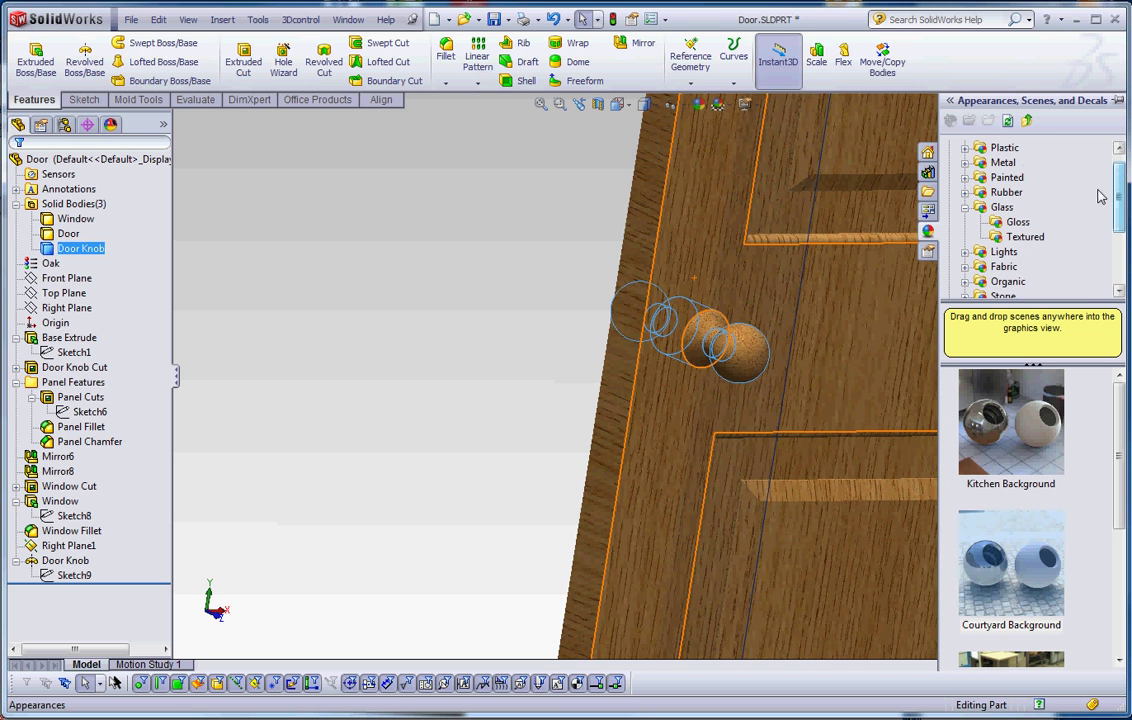
click(965, 162)
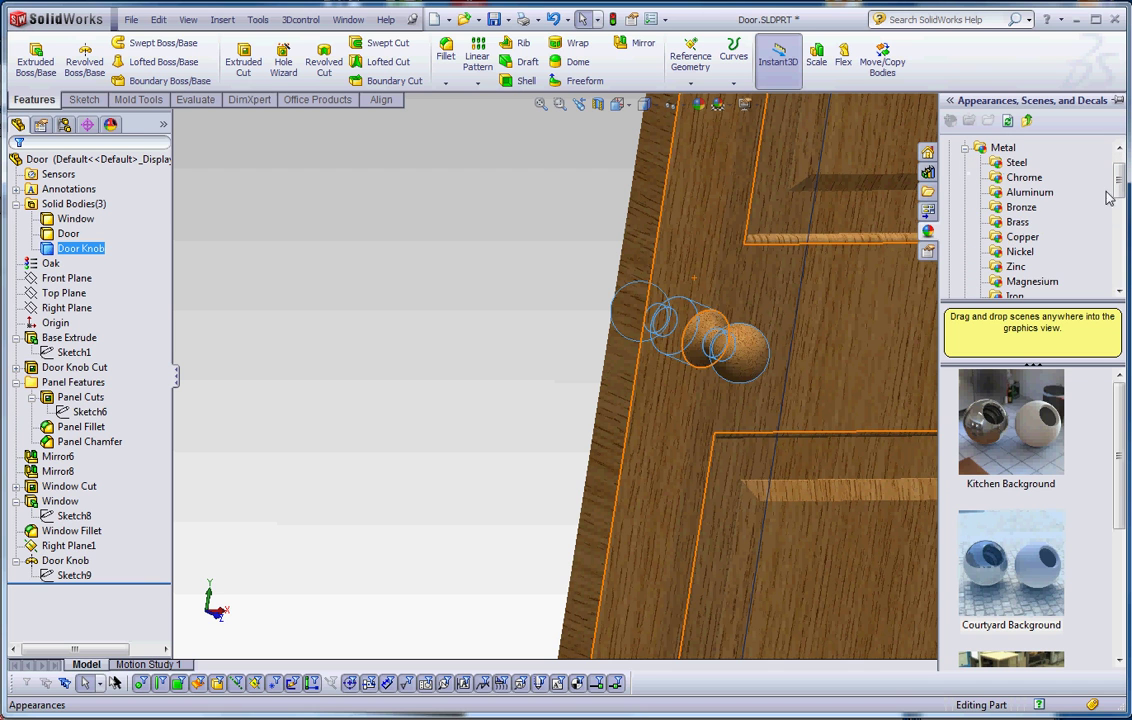
click(1005, 224)
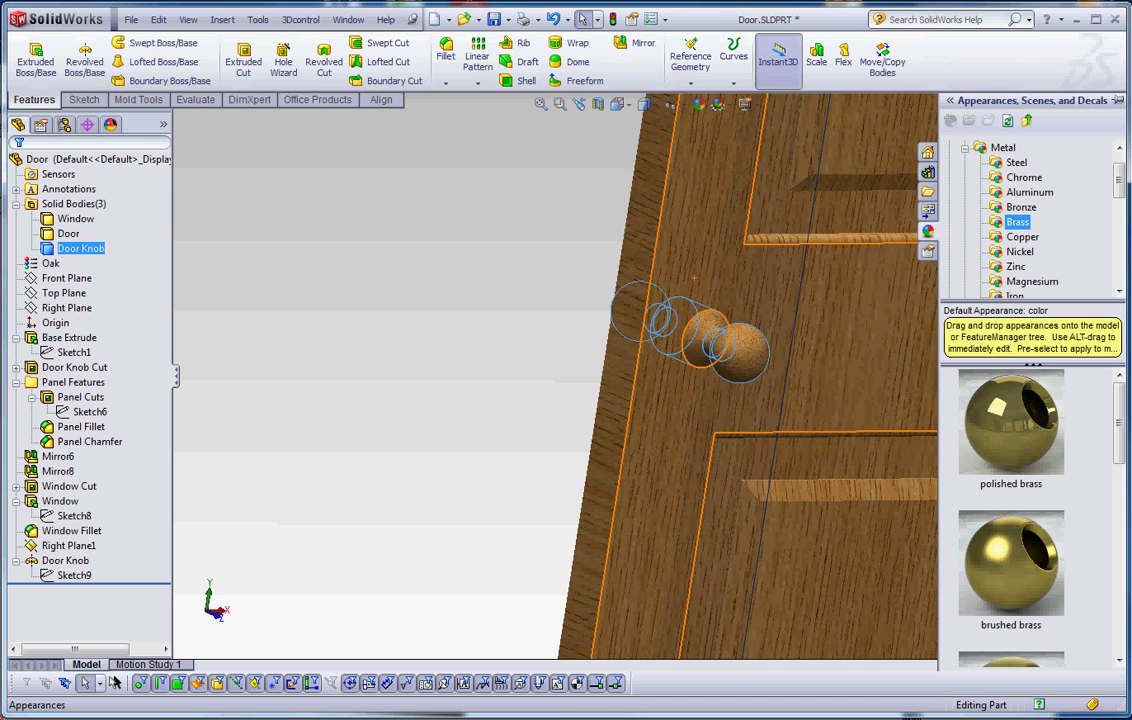
click(1012, 443)
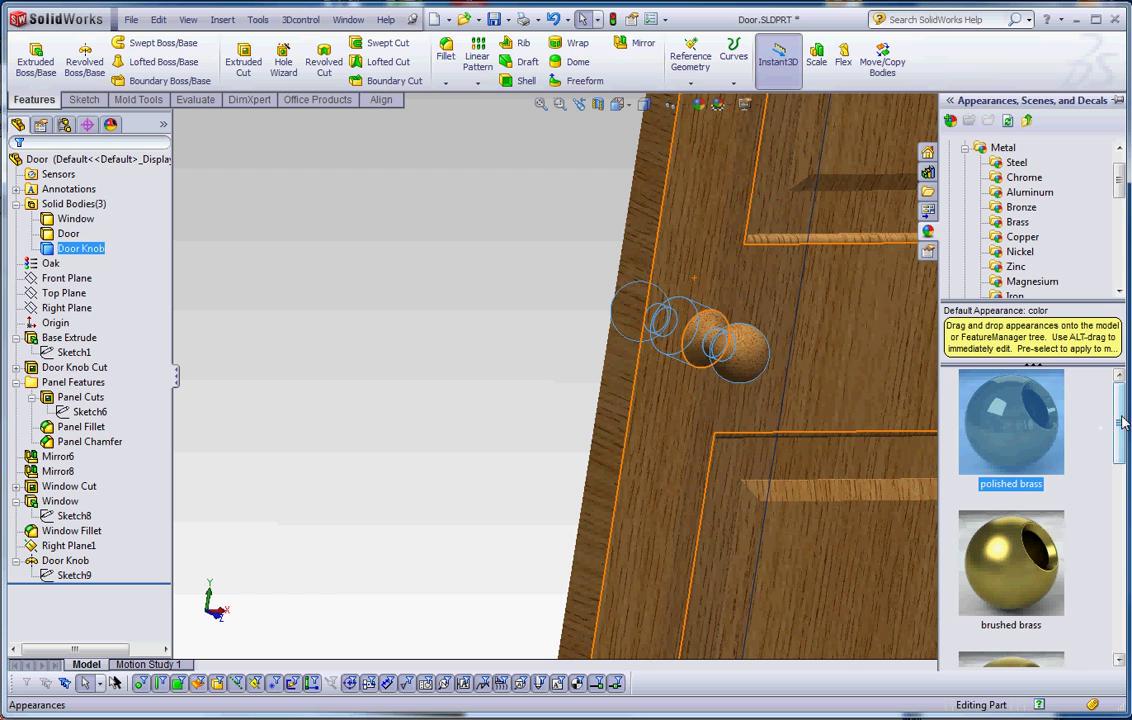
drag(1118, 420, 1120, 540)
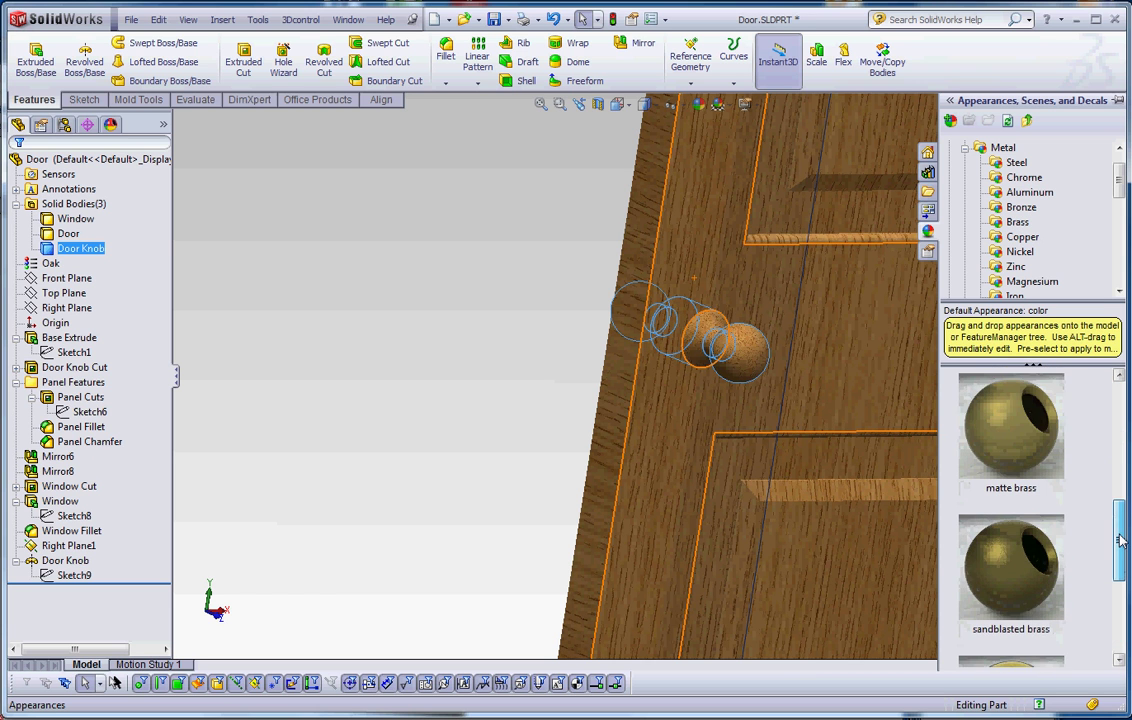
scroll(992, 460, up, 3)
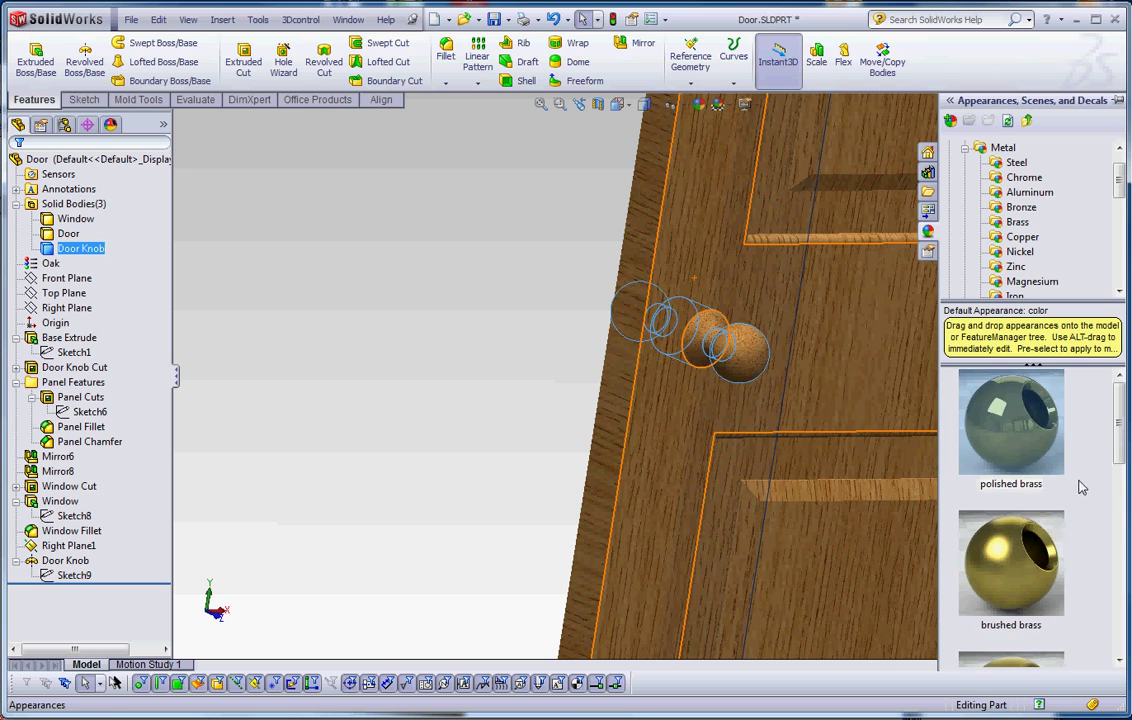
click(1008, 451)
middle_drag(561, 371, 712, 267)
Switch the display style to Shaded With Edges
click(648, 105)
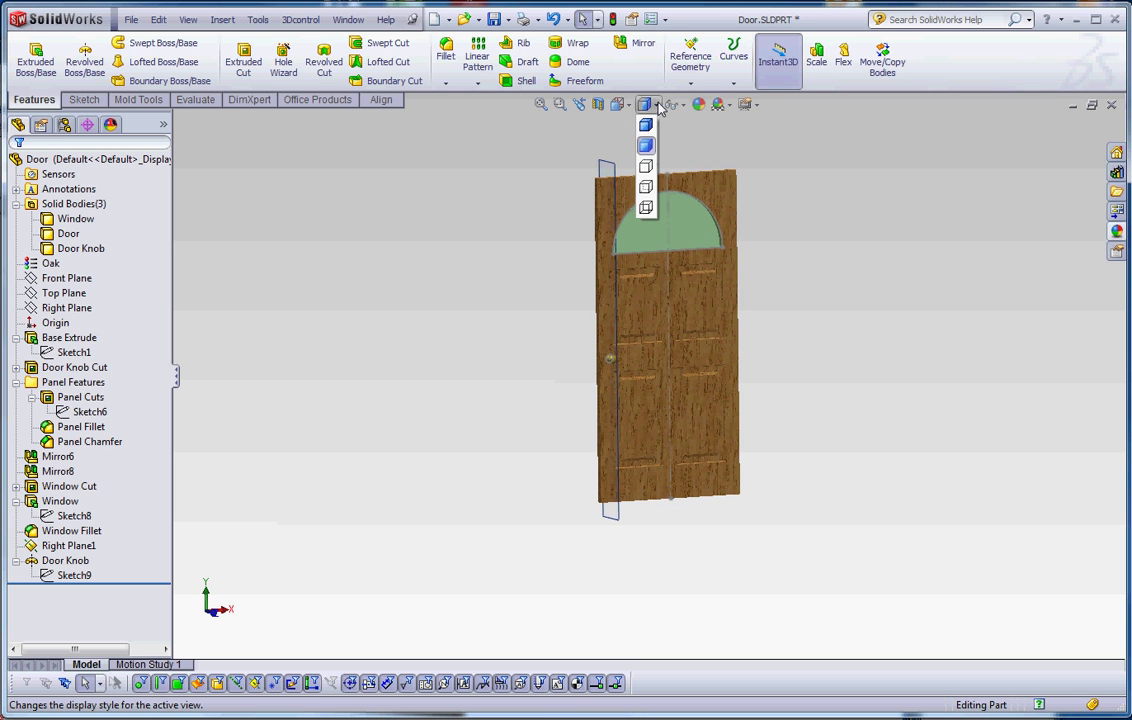
click(646, 127)
scroll(775, 360, up, 2)
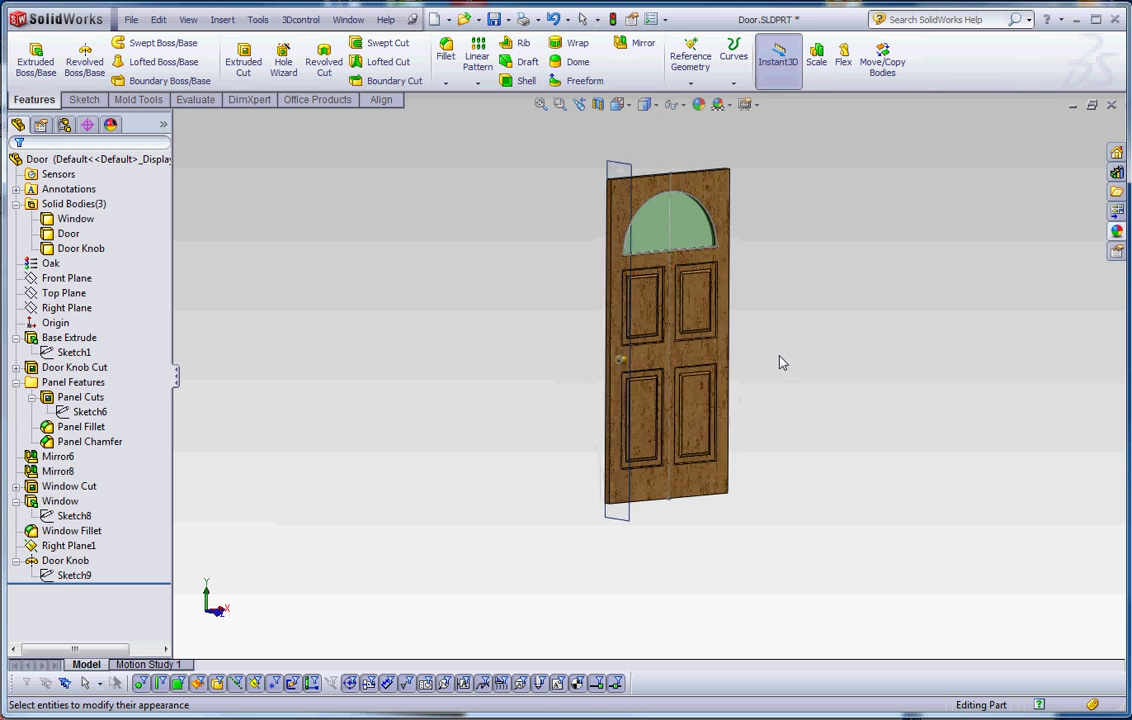
middle_drag(781, 361, 692, 359)
Hide Right Plane1
right_click(583, 611)
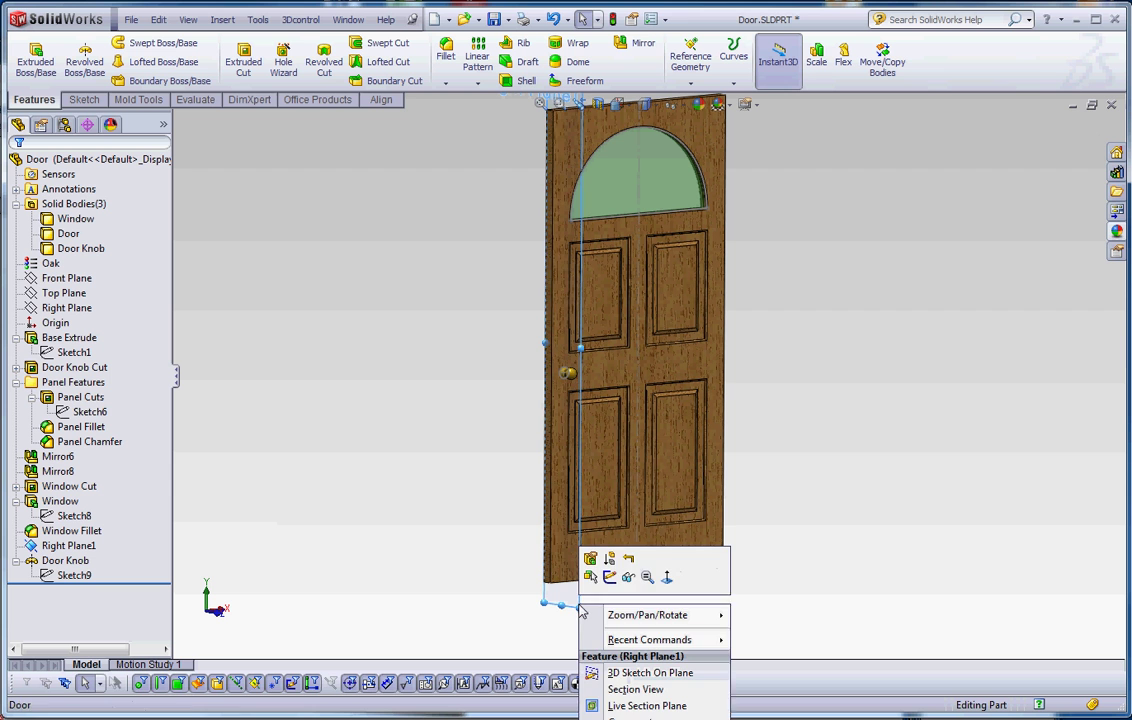
click(628, 580)
middle_drag(628, 580, 668, 470)
scroll(655, 397, up, 2)
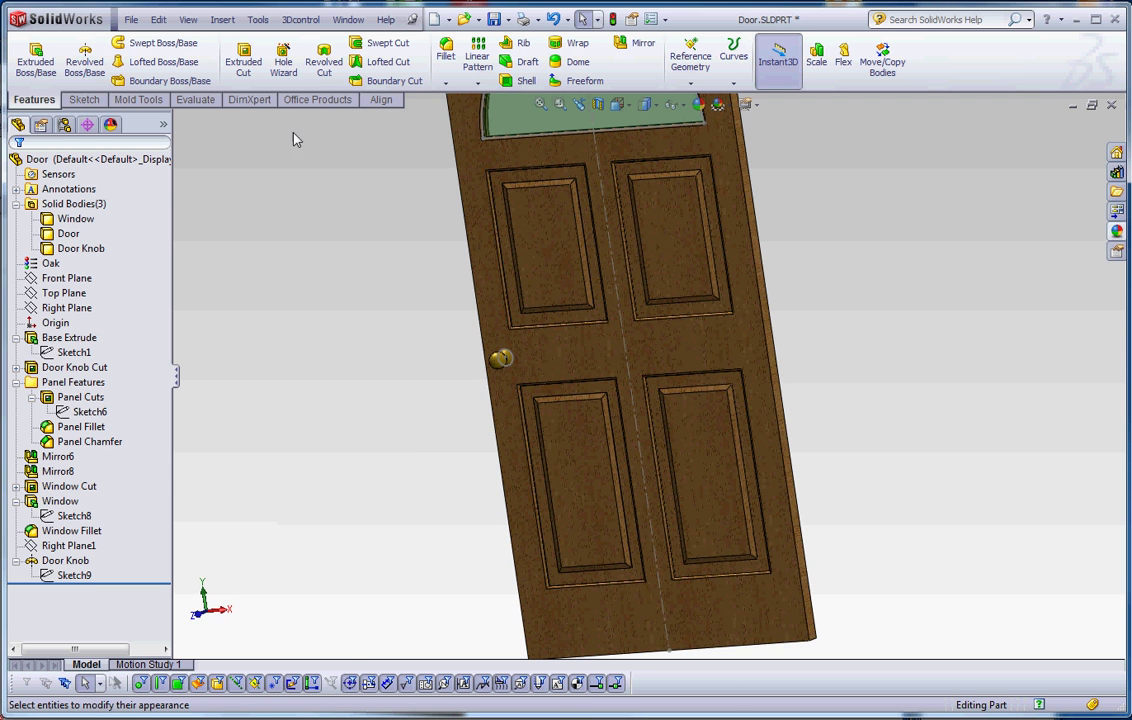
Hide all sketches, including the knob centreline, and fit the door in view
click(188, 19)
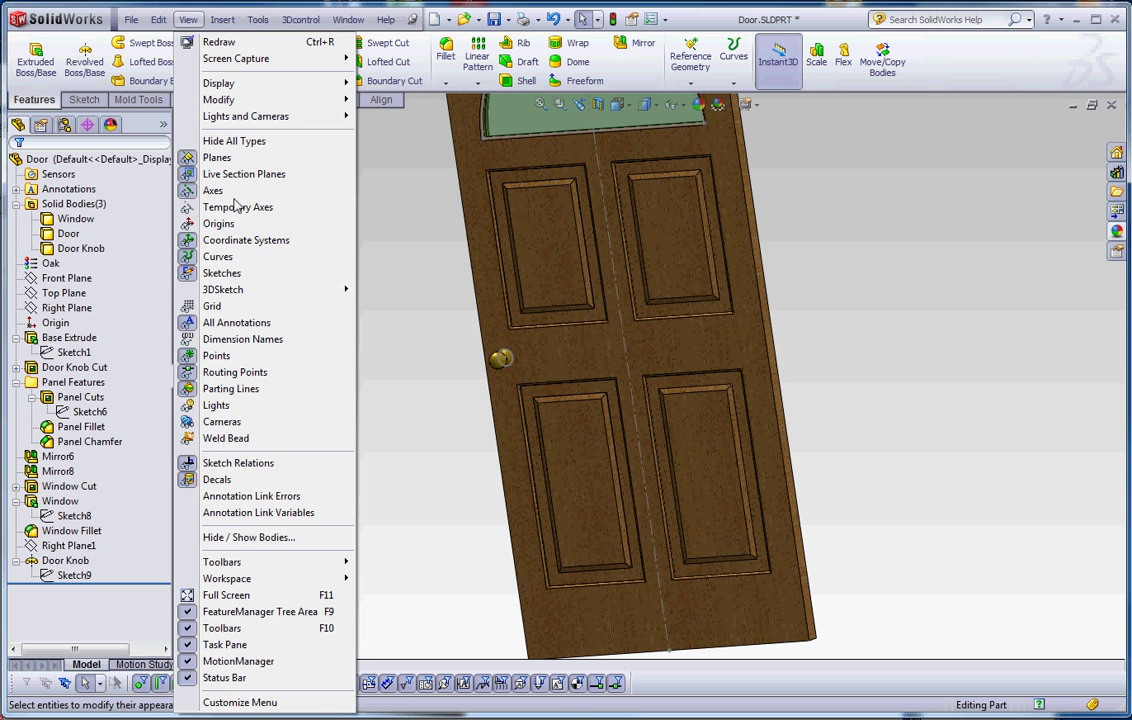
click(232, 273)
key(f)
middle_drag(505, 408, 624, 384)
scroll(642, 375, up, 3)
scroll(642, 375, up, 2)
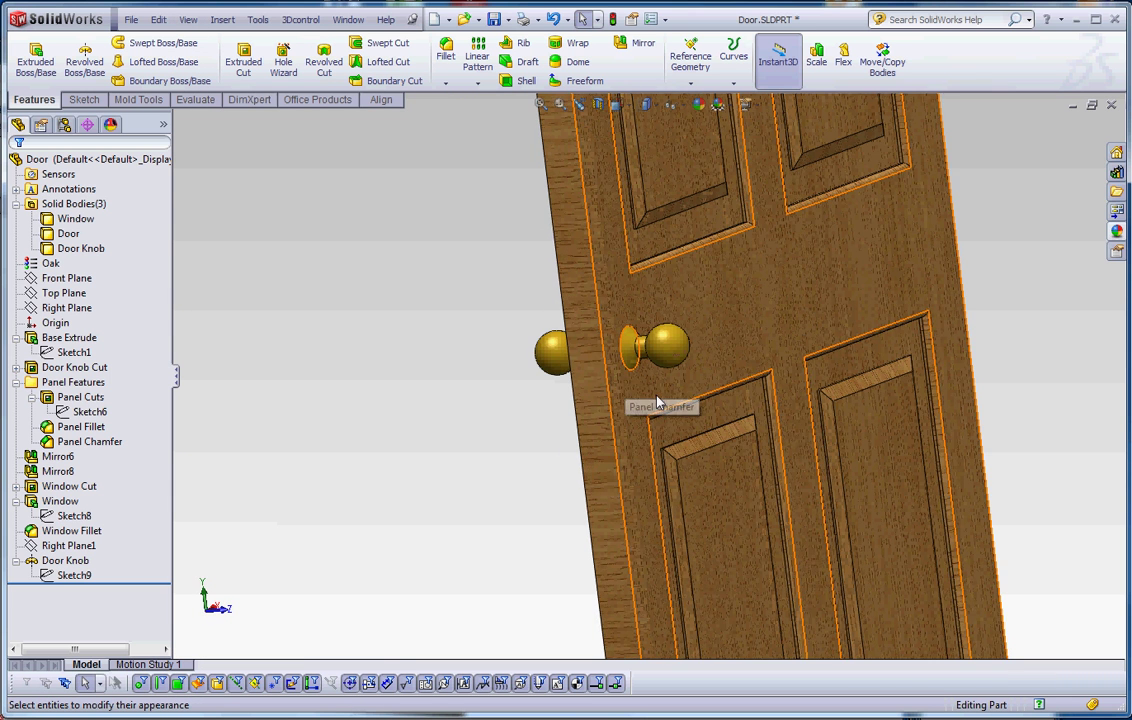